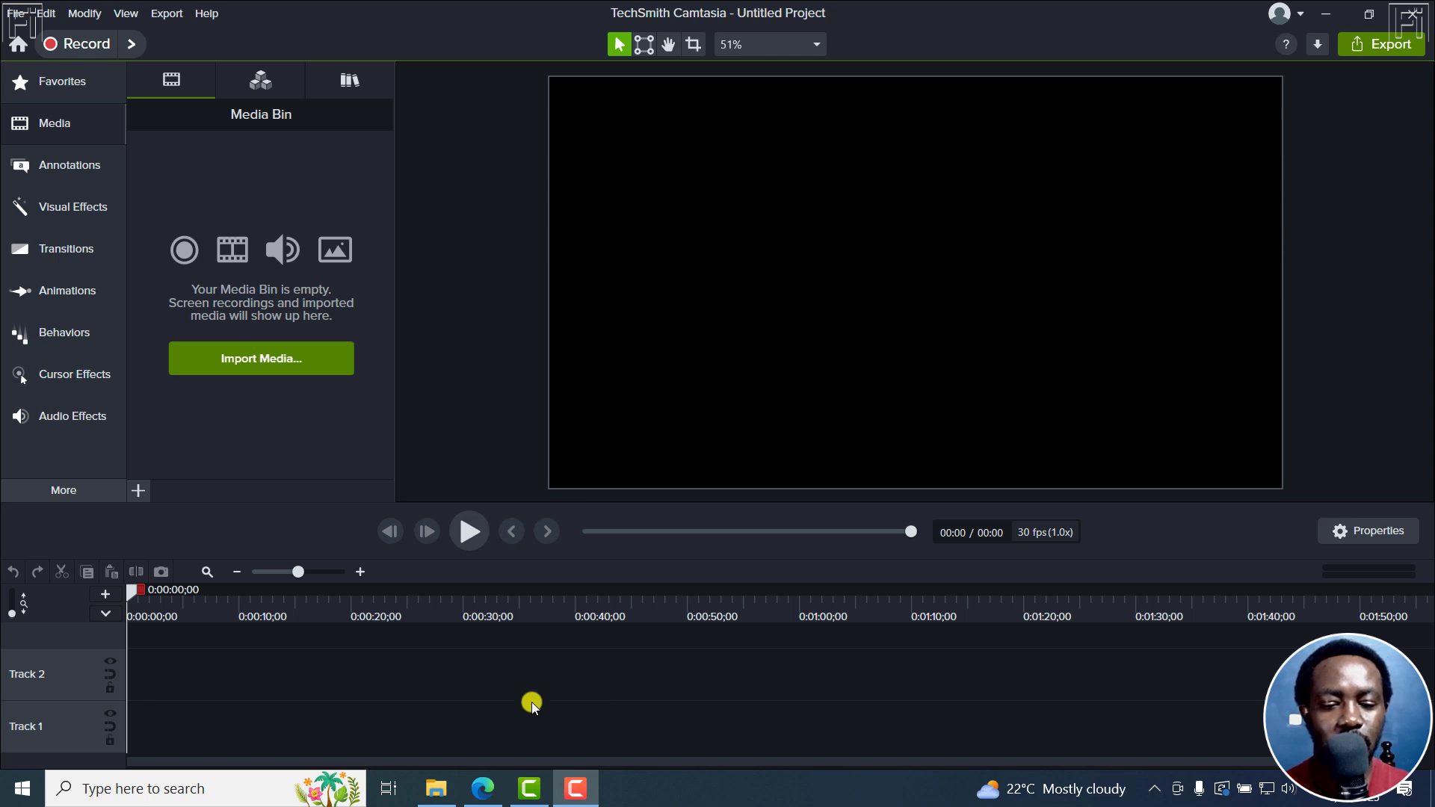
- Import the ChatGPT translation tutorial MP4 from File Explorer into Camtasia's media bin
{"action": "left_click", "coordinate": [436, 789]}
{"action": "left_click", "coordinate": [903, 356]}
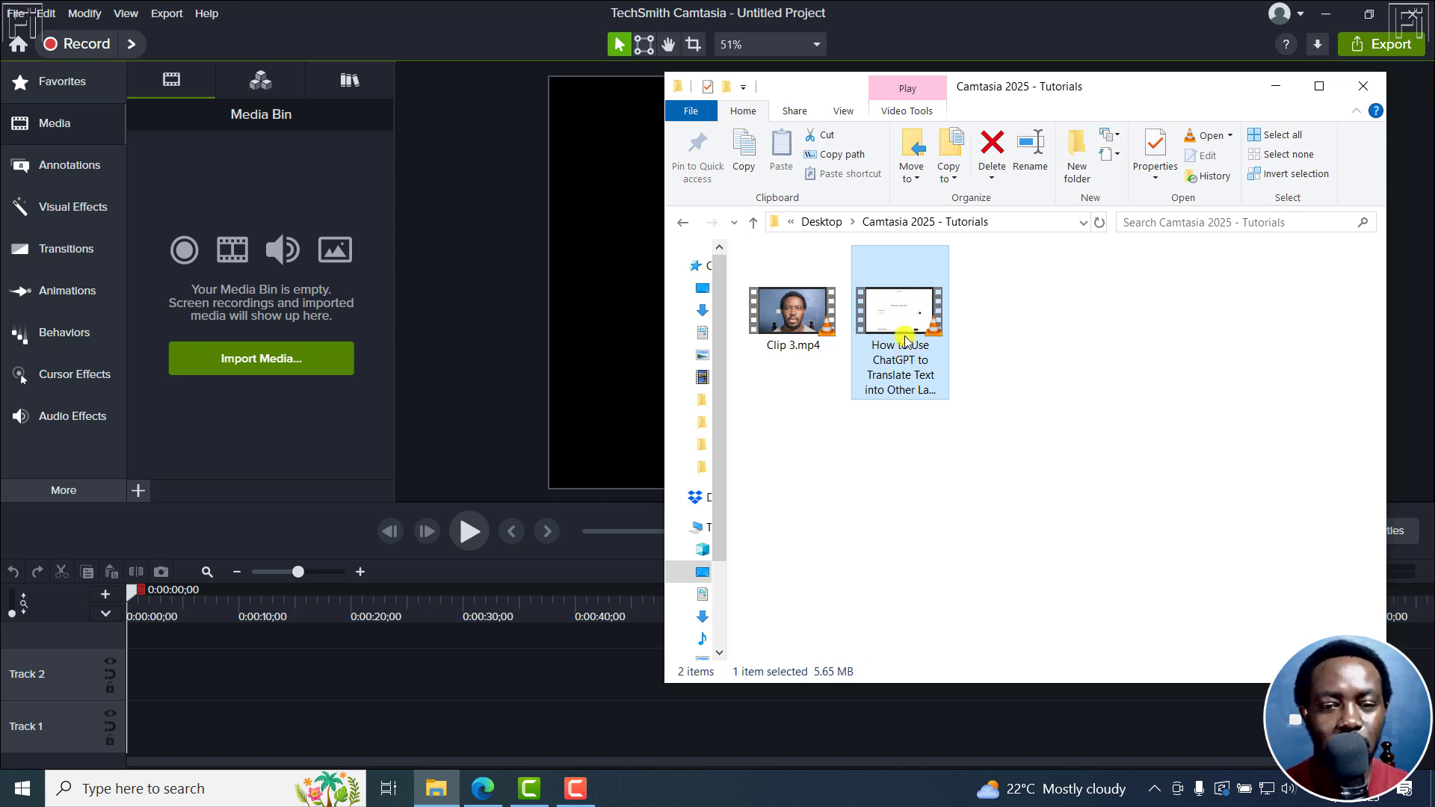
{"action": "left_click_drag", "start_coordinate": [910, 340], "coordinate": [252, 355]}
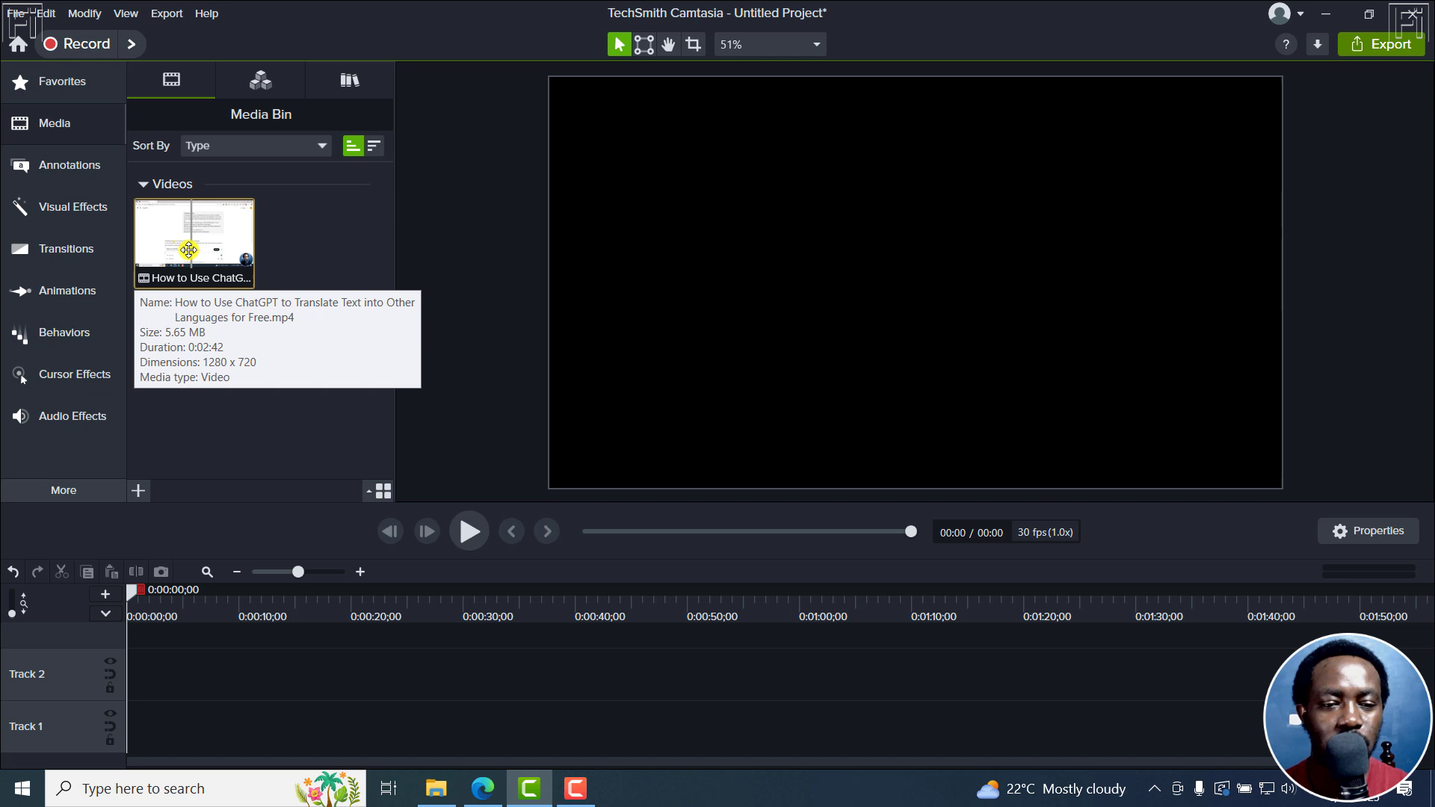
- Place the tutorial clip on Track 1 and zoom the timeline to fit its full 2:42
{"action": "left_click_drag", "start_coordinate": [168, 245], "coordinate": [140, 711]}
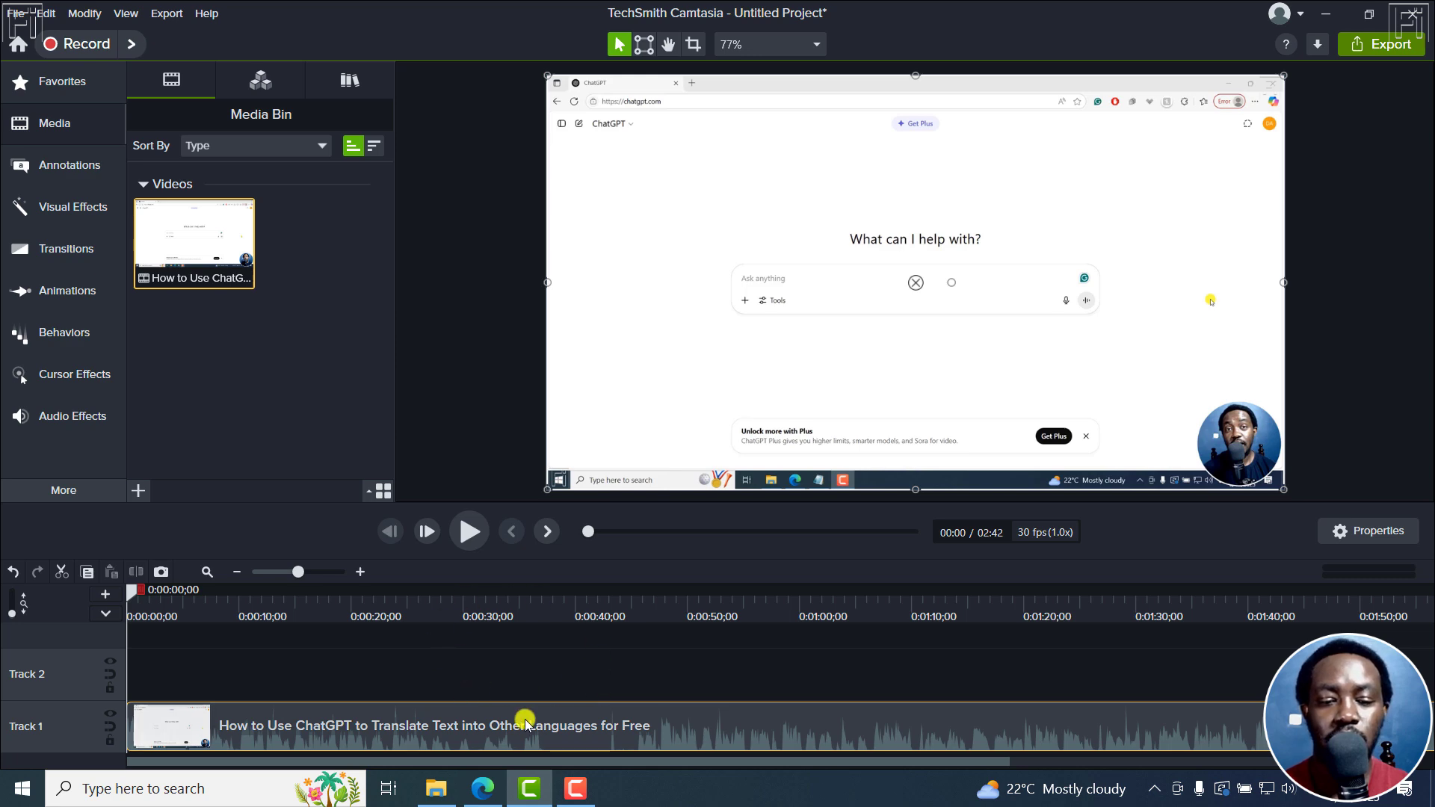
{"action": "left_click", "coordinate": [205, 573]}
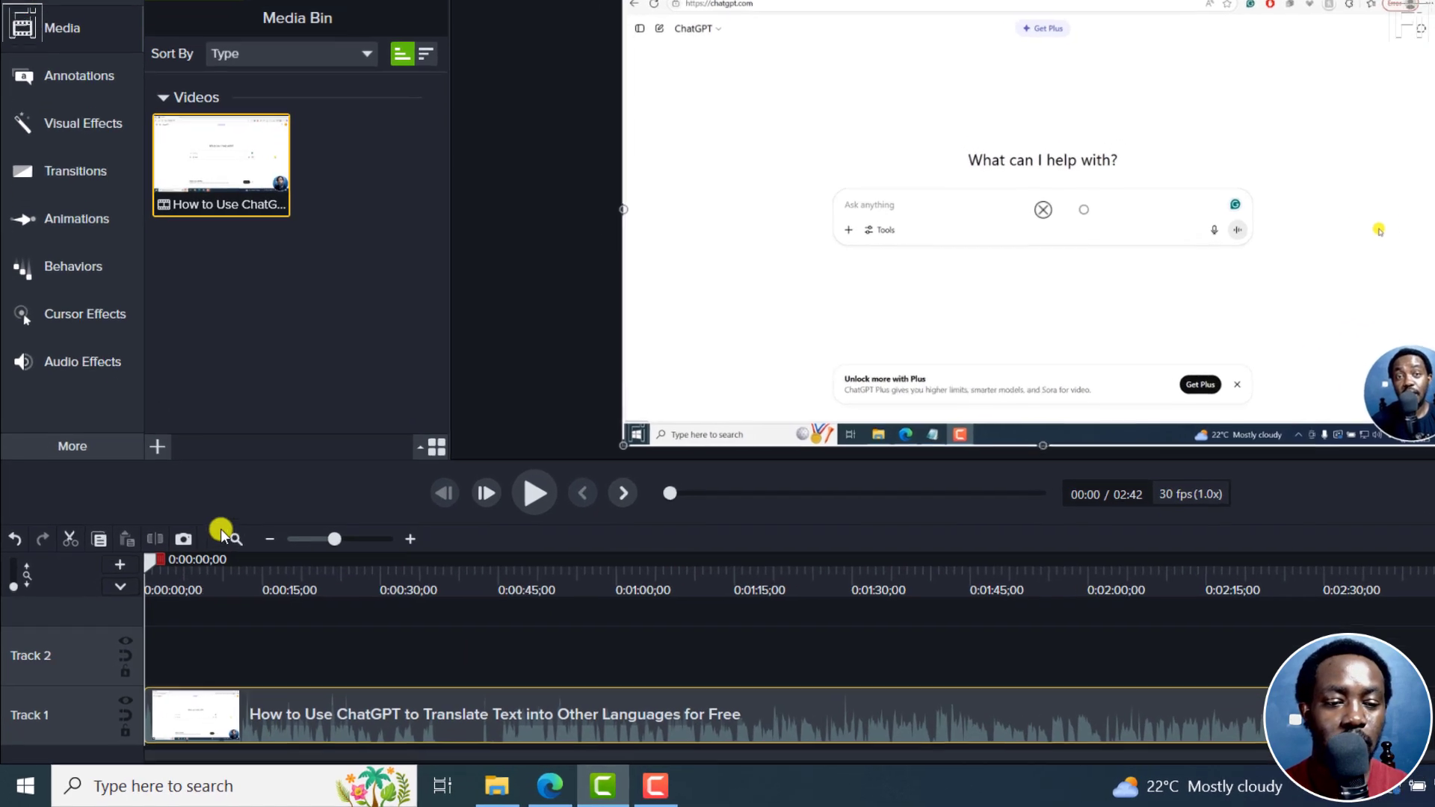
- Open the Captions panel under More, switch to Closed Captions and show its gear options
{"action": "left_click", "coordinate": [111, 453]}
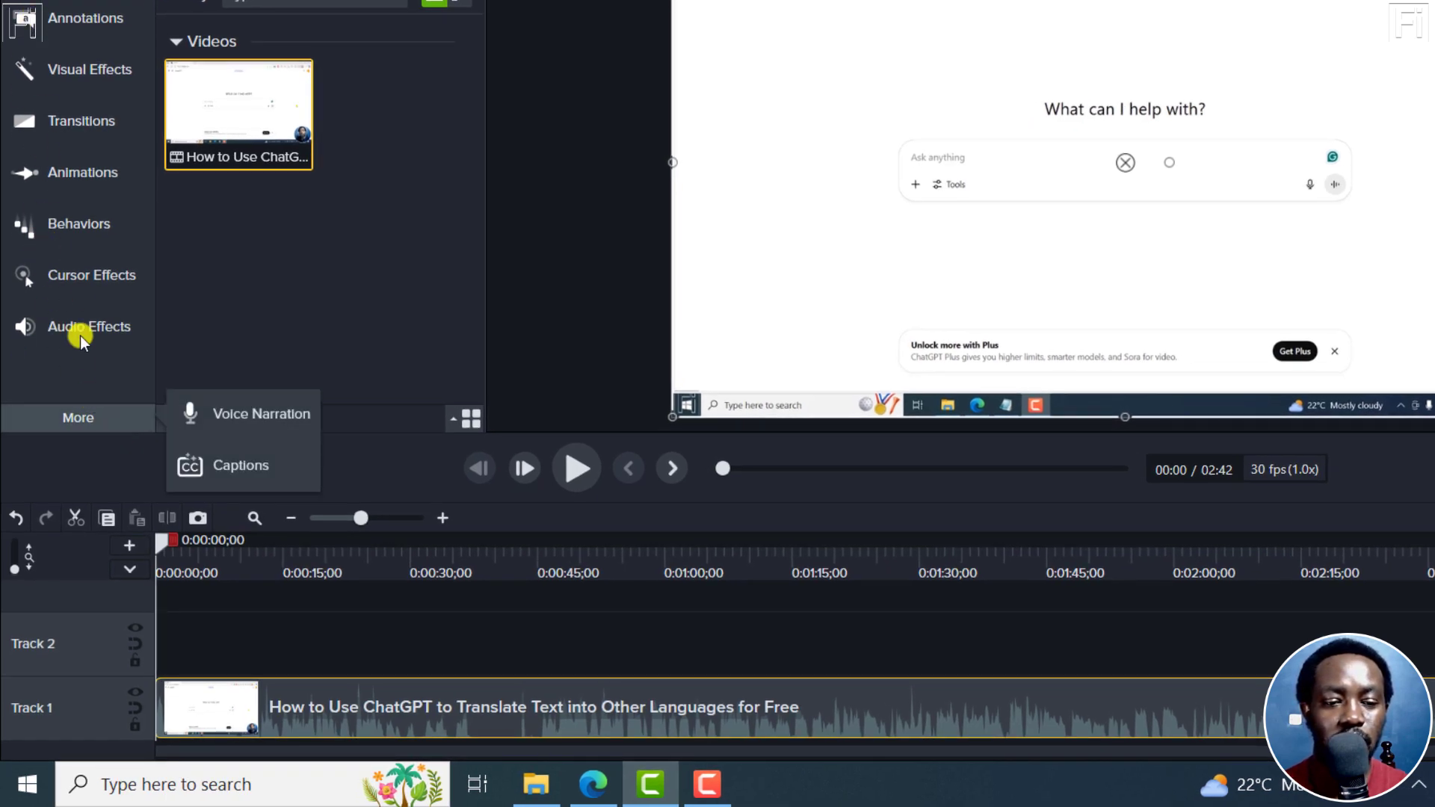
{"action": "left_click", "coordinate": [245, 474]}
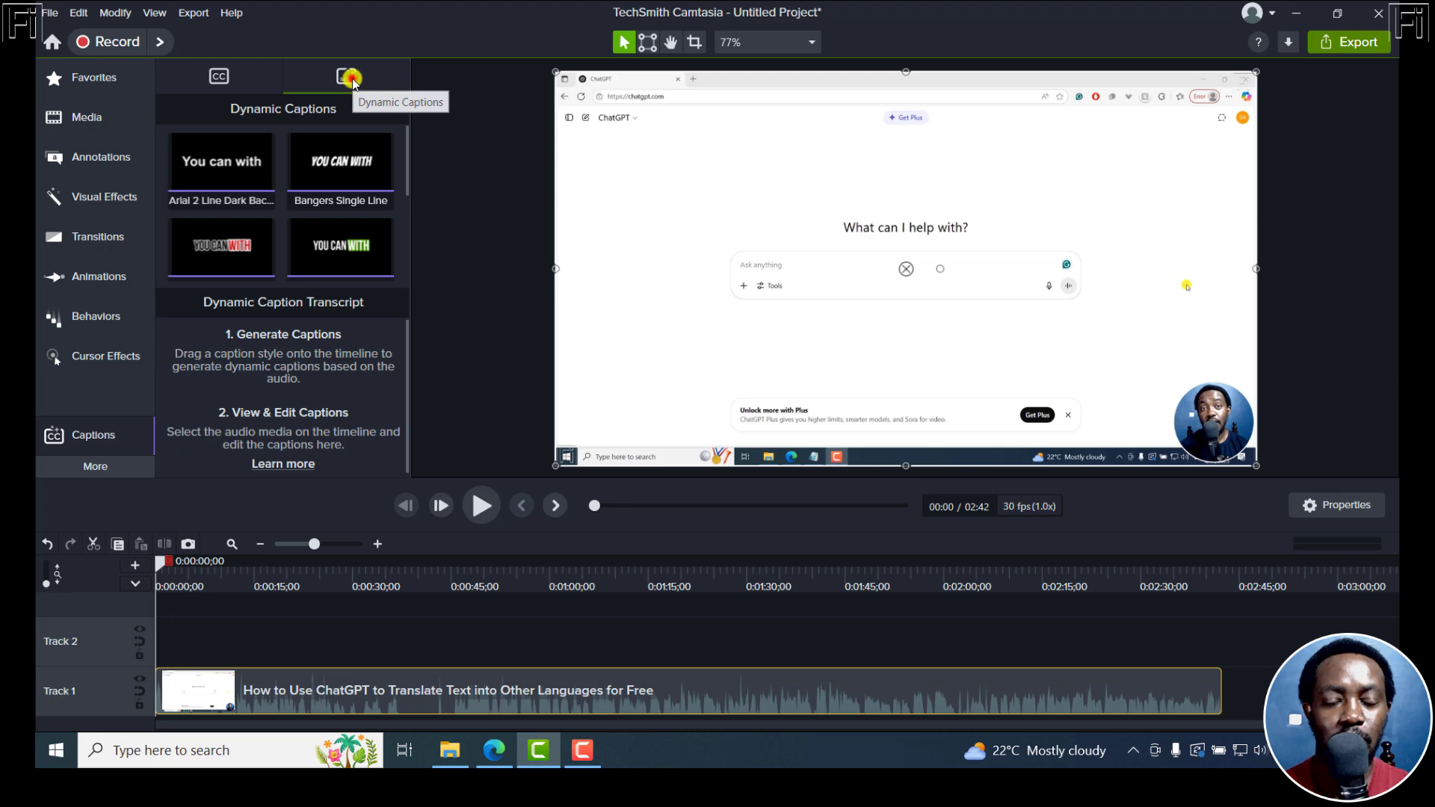
{"action": "left_click", "coordinate": [350, 78]}
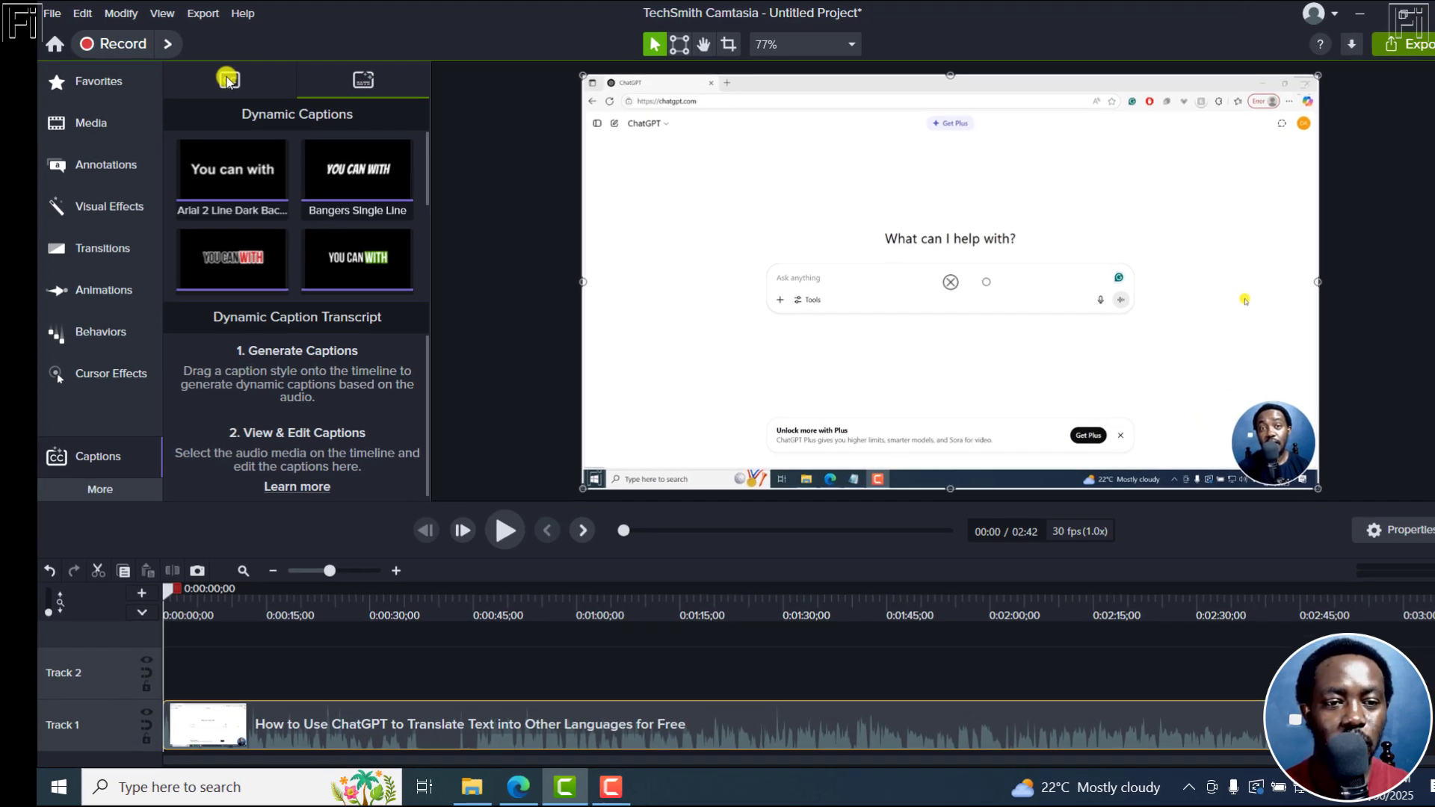
{"action": "left_click", "coordinate": [218, 76]}
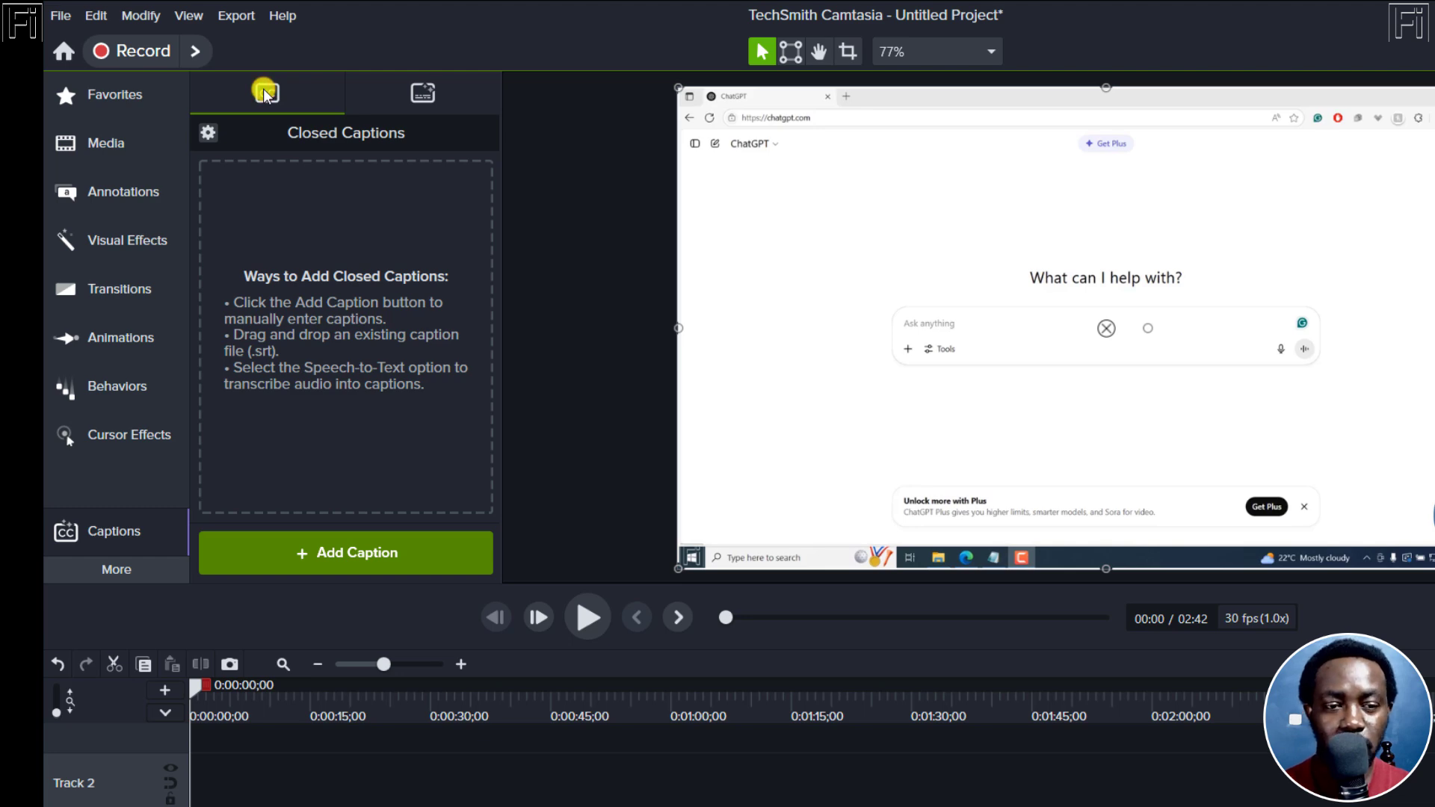
{"action": "left_click", "coordinate": [209, 139]}
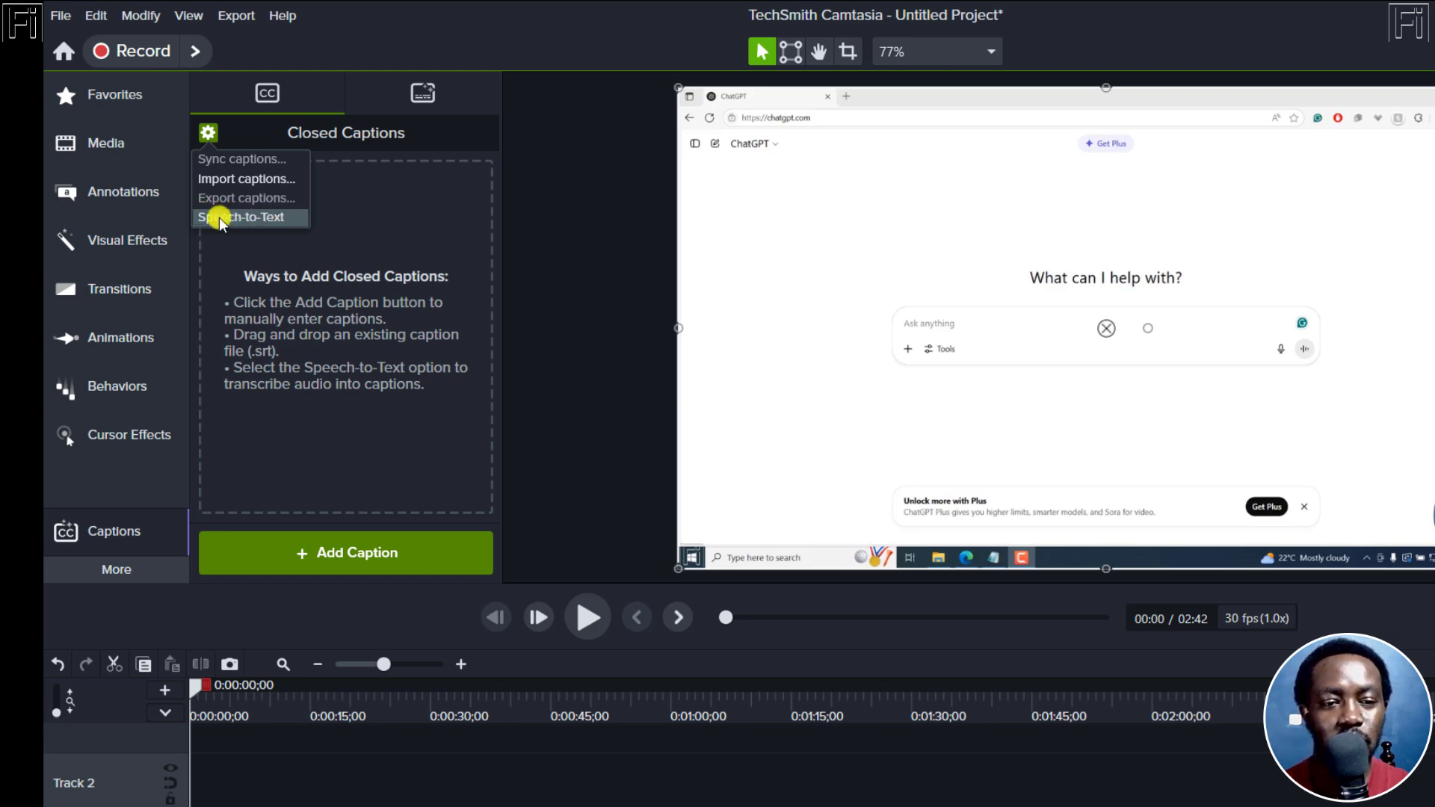
- Choose Speech-to-Text and transcribe the Entire Timeline
{"action": "left_click", "coordinate": [251, 219]}
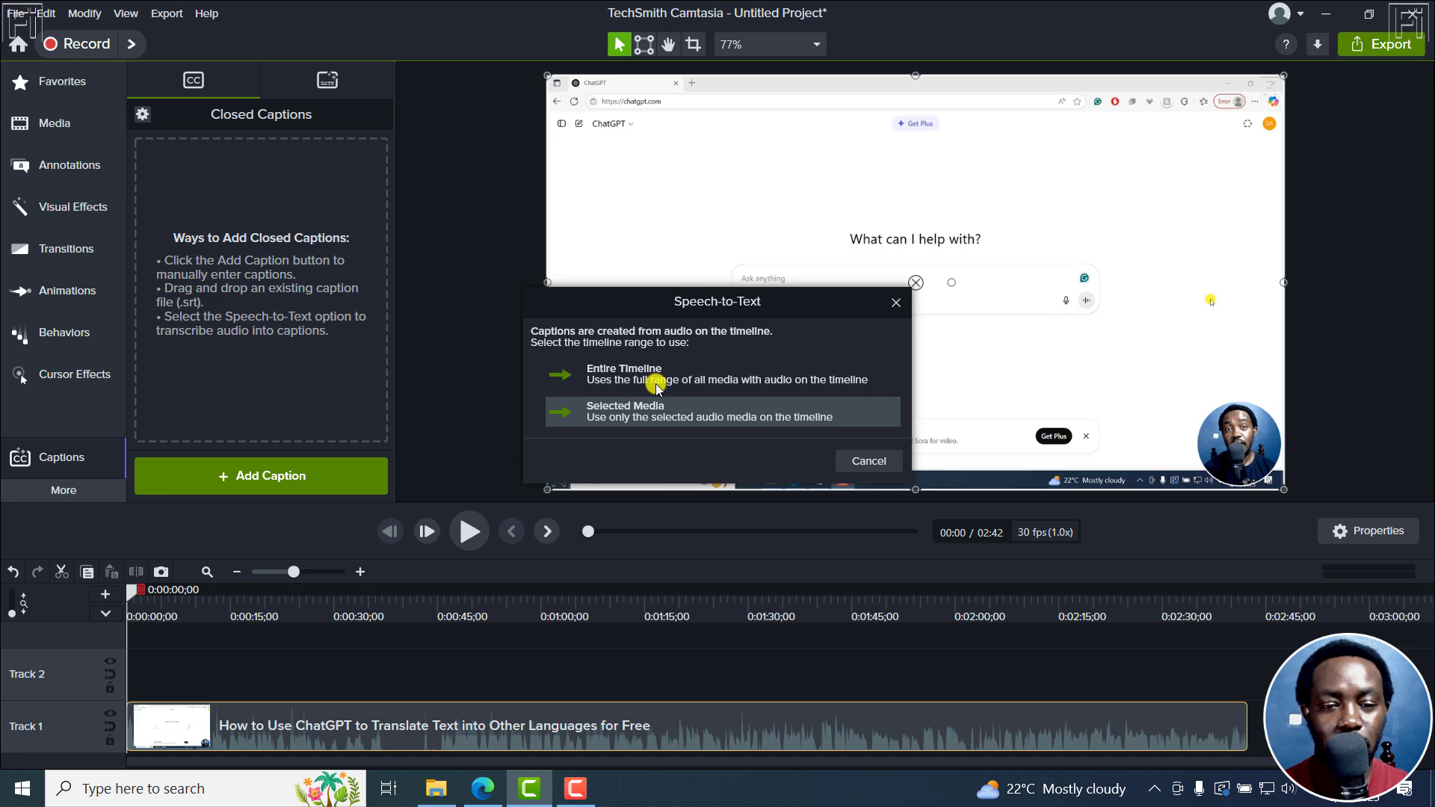
{"action": "left_click", "coordinate": [617, 370]}
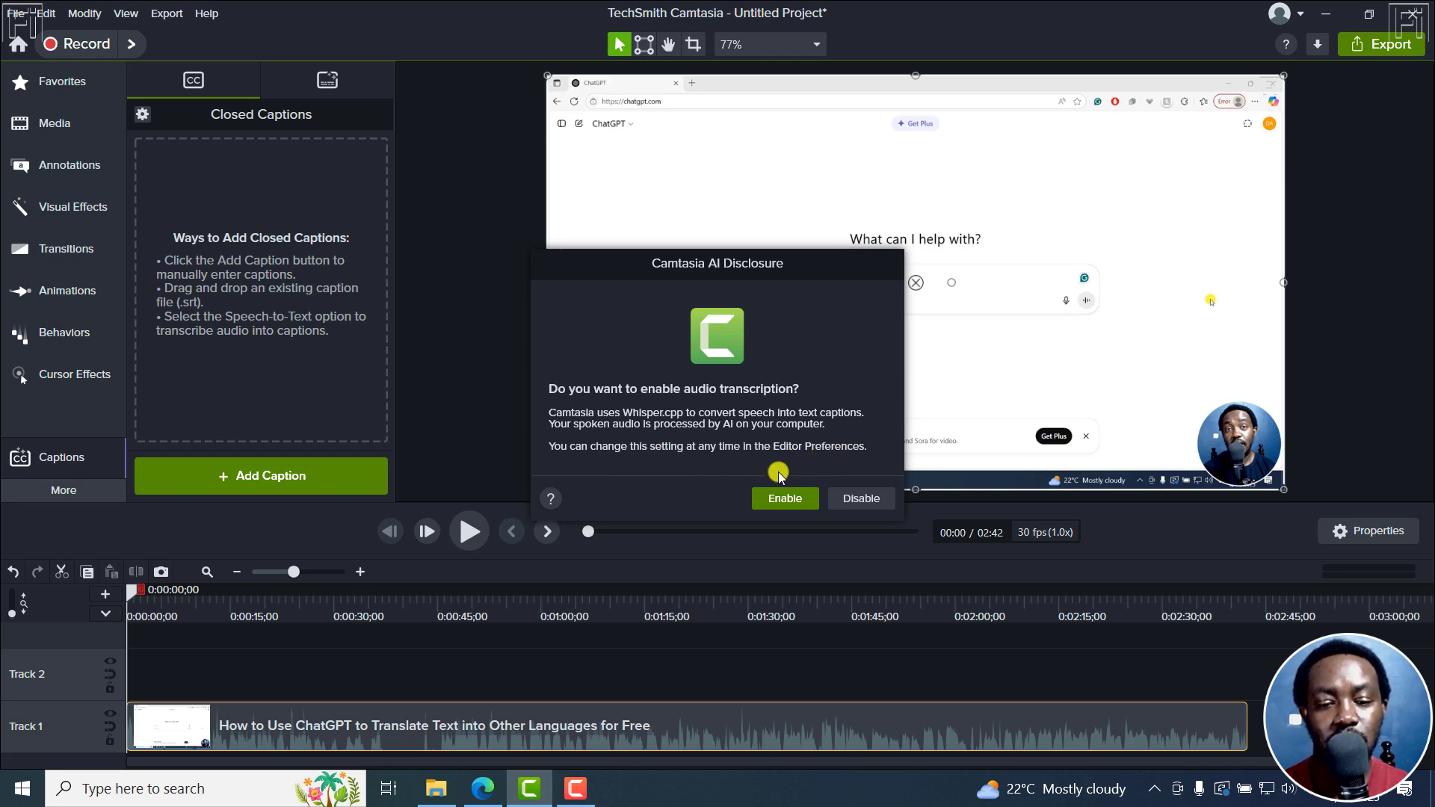
- Enable Whisper AI transcription and close the caption editor once captions fill Track 2
{"action": "left_click", "coordinate": [773, 499]}
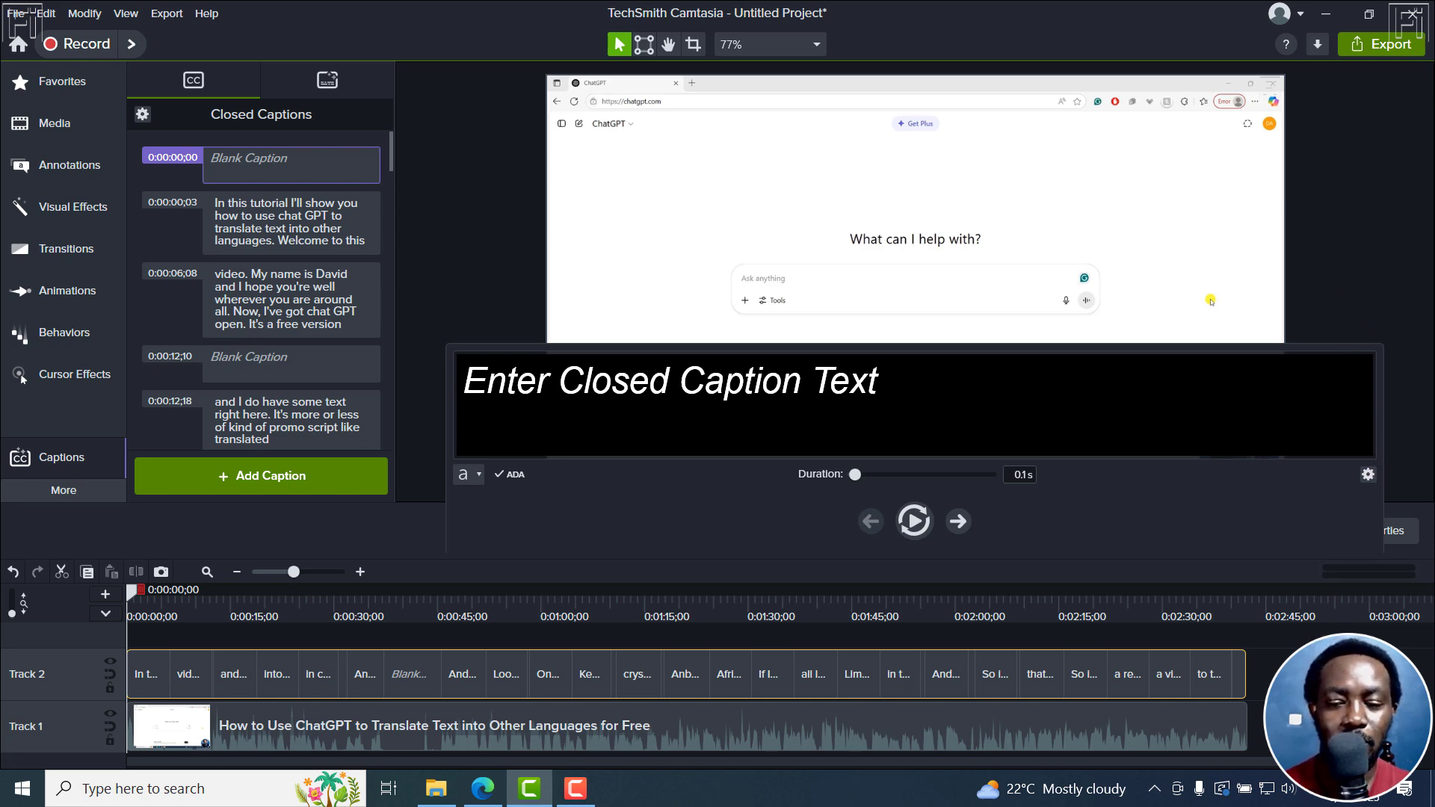
{"action": "key", "text": "Escape"}
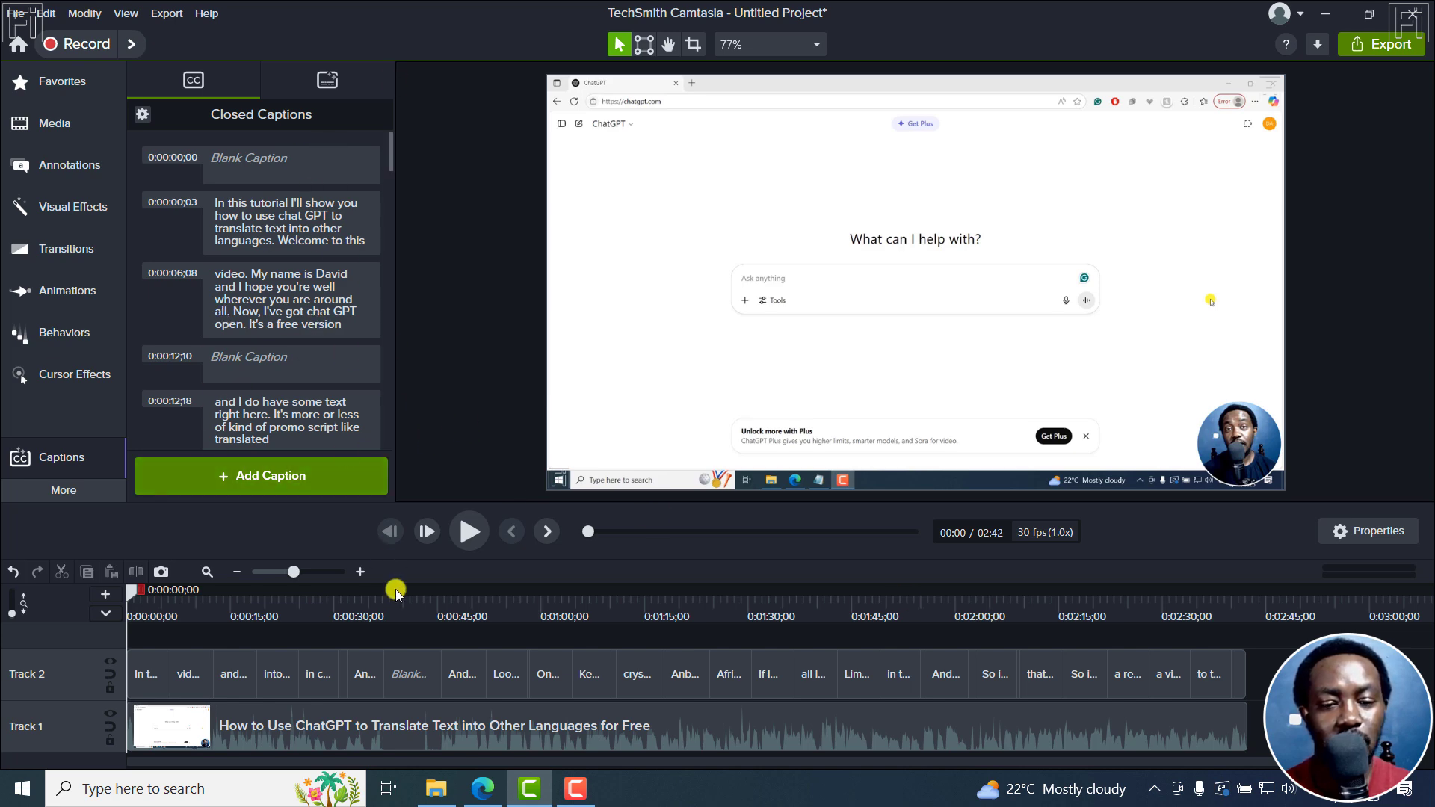
- Play the clip briefly, then zoom the timeline in on the first captions
{"action": "left_click", "coordinate": [468, 546]}
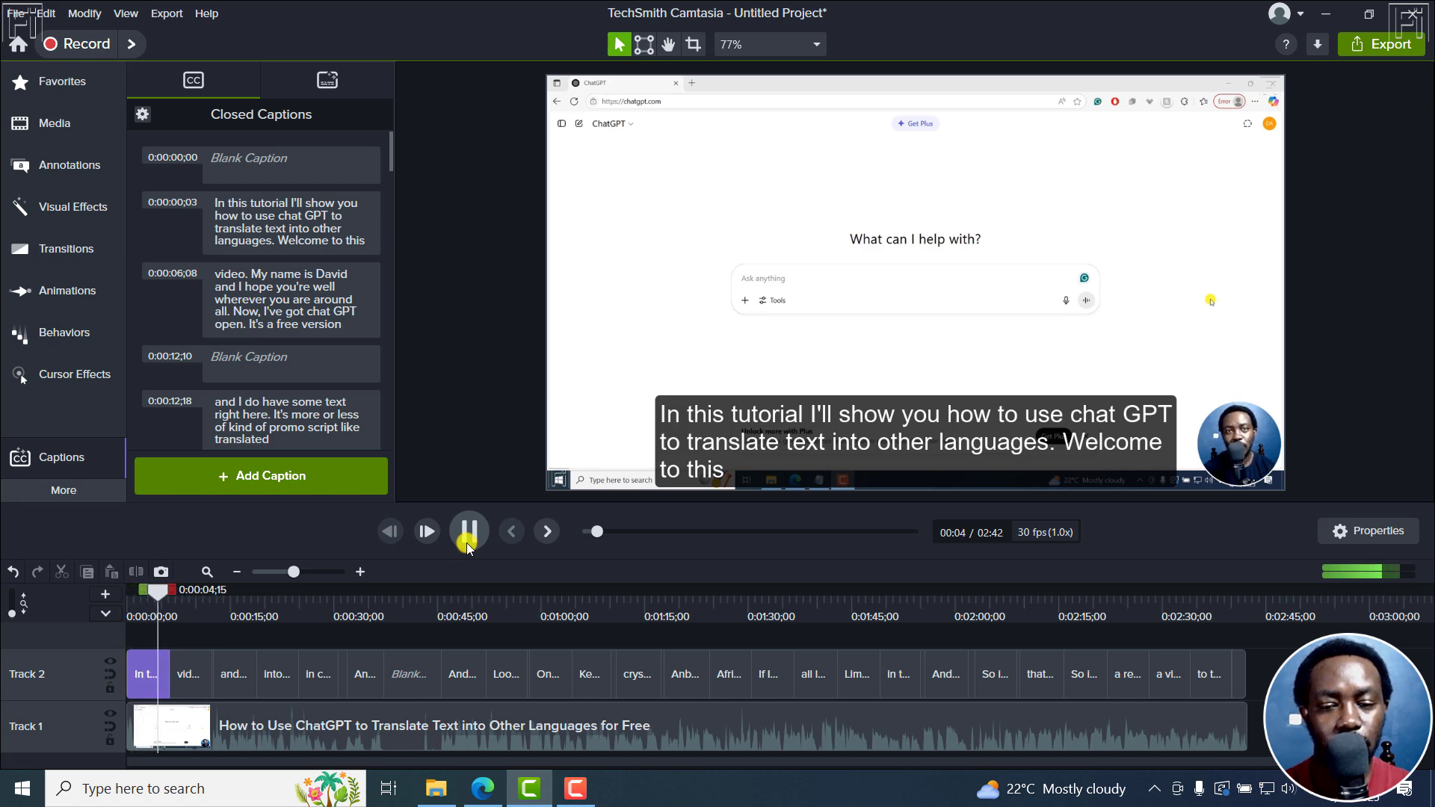
{"action": "left_click", "coordinate": [468, 545]}
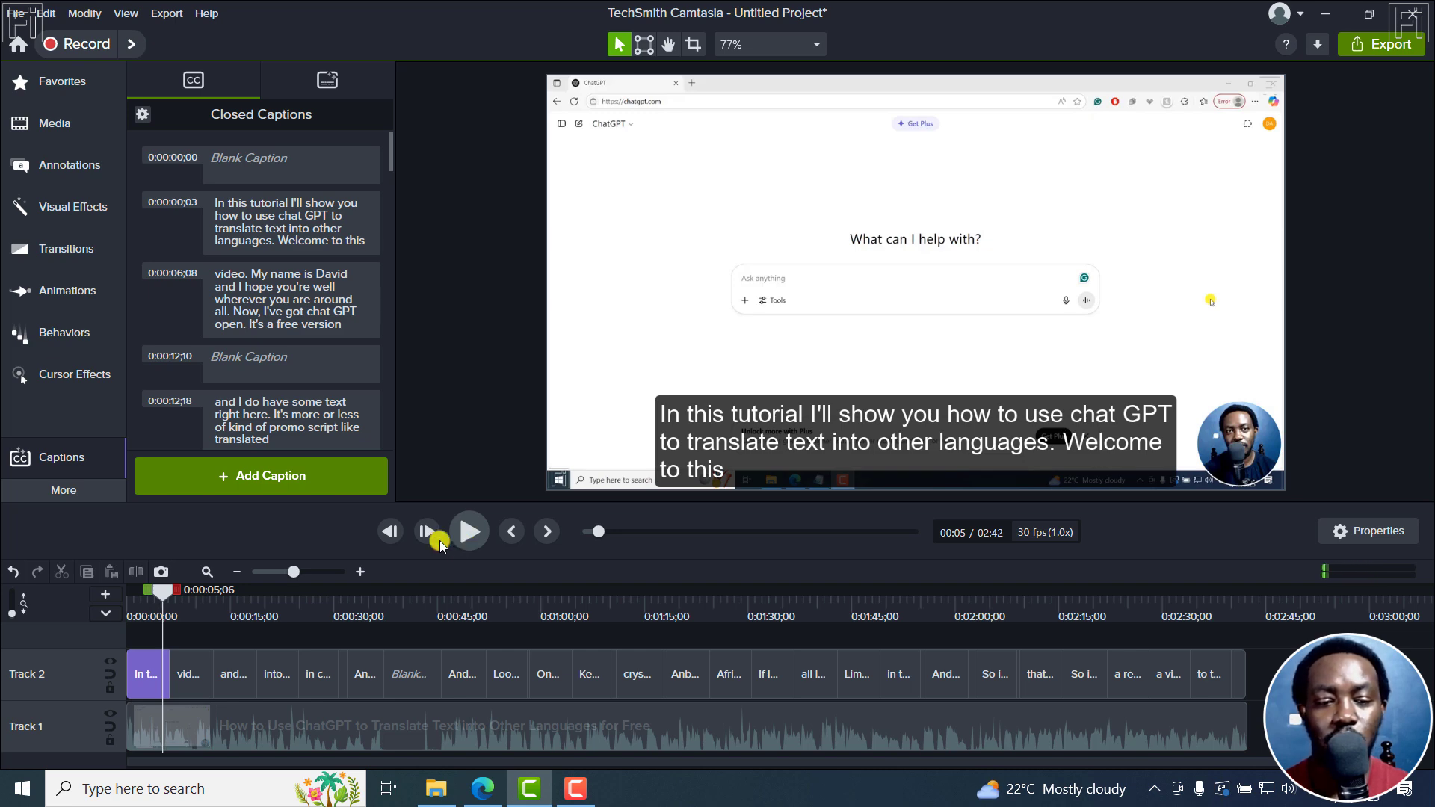
{"action": "left_click", "coordinate": [361, 573]}
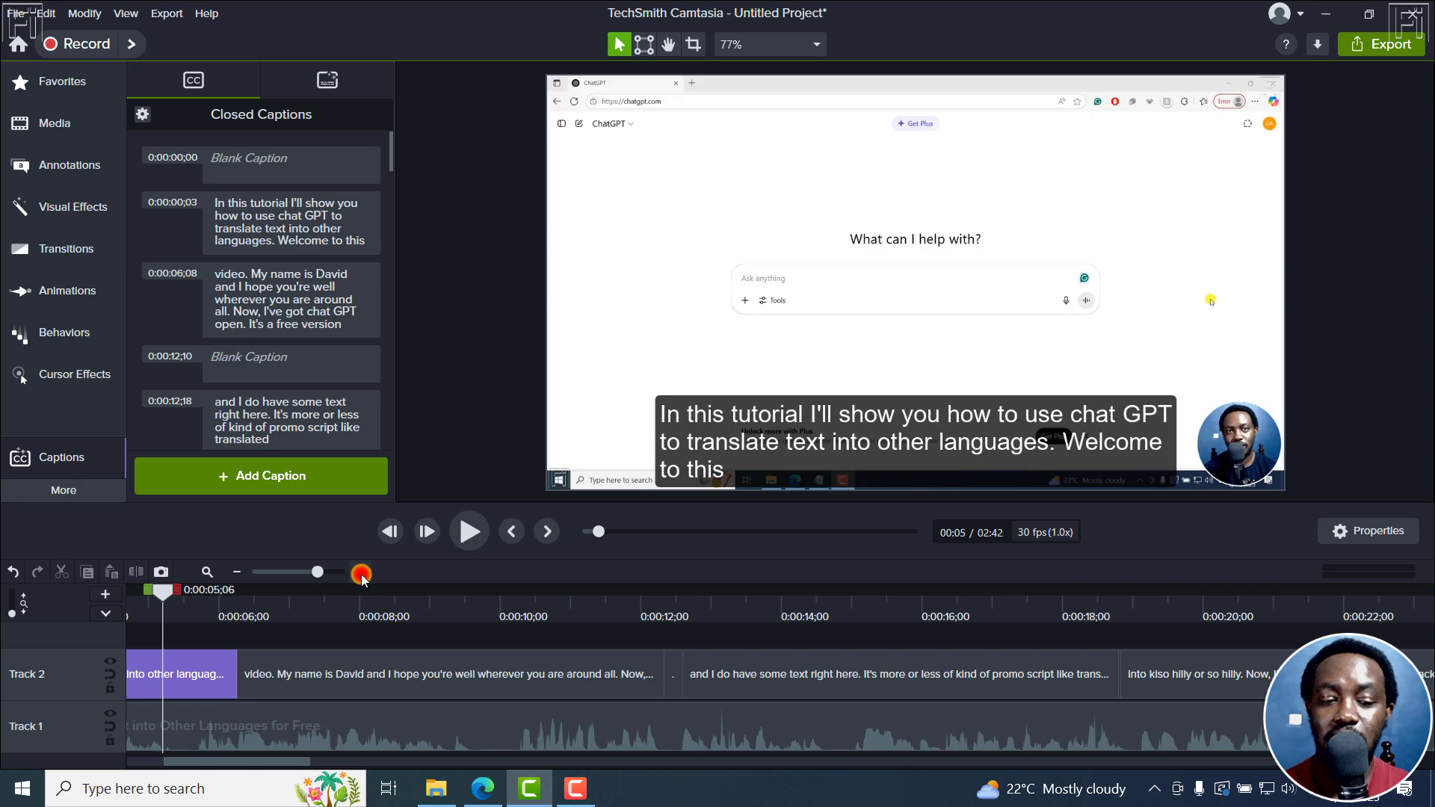
{"action": "left_click", "coordinate": [513, 532]}
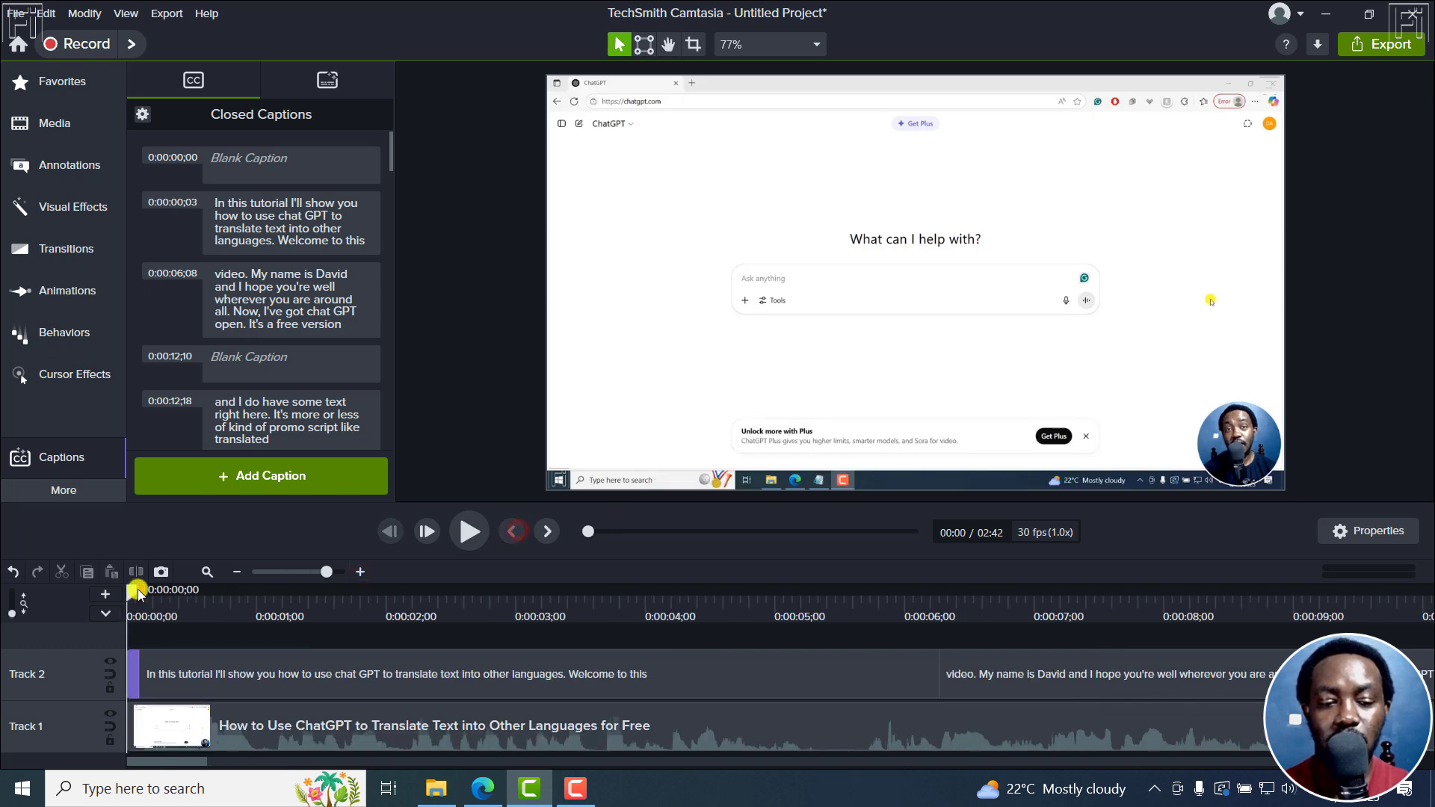
{"action": "left_click_drag", "start_coordinate": [133, 590], "coordinate": [146, 594]}
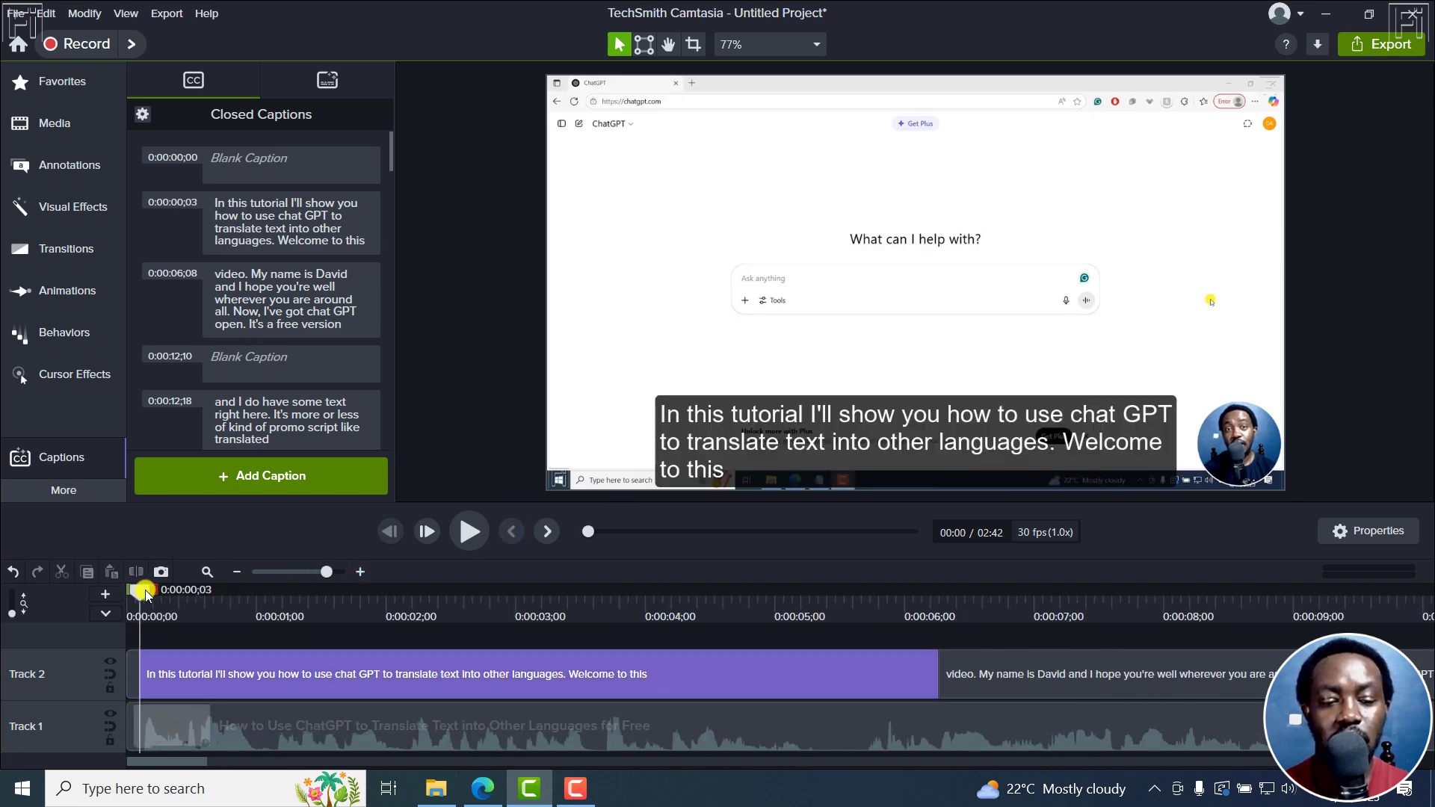
{"action": "left_click", "coordinate": [144, 729]}
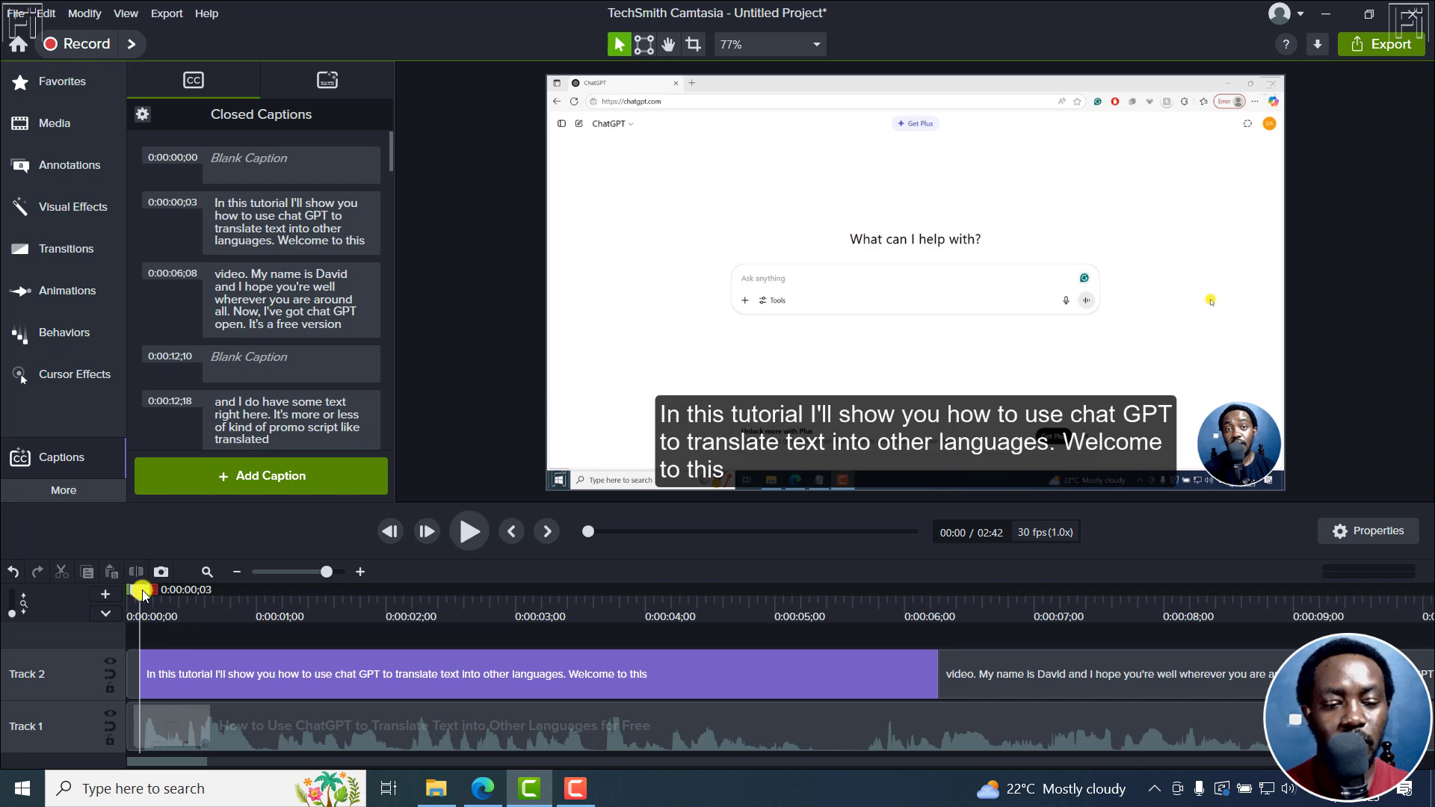
- Scrub the first caption's audio, park the playhead at 0:00:05;21 and select the caption
{"action": "left_click_drag", "start_coordinate": [142, 593], "coordinate": [354, 601]}
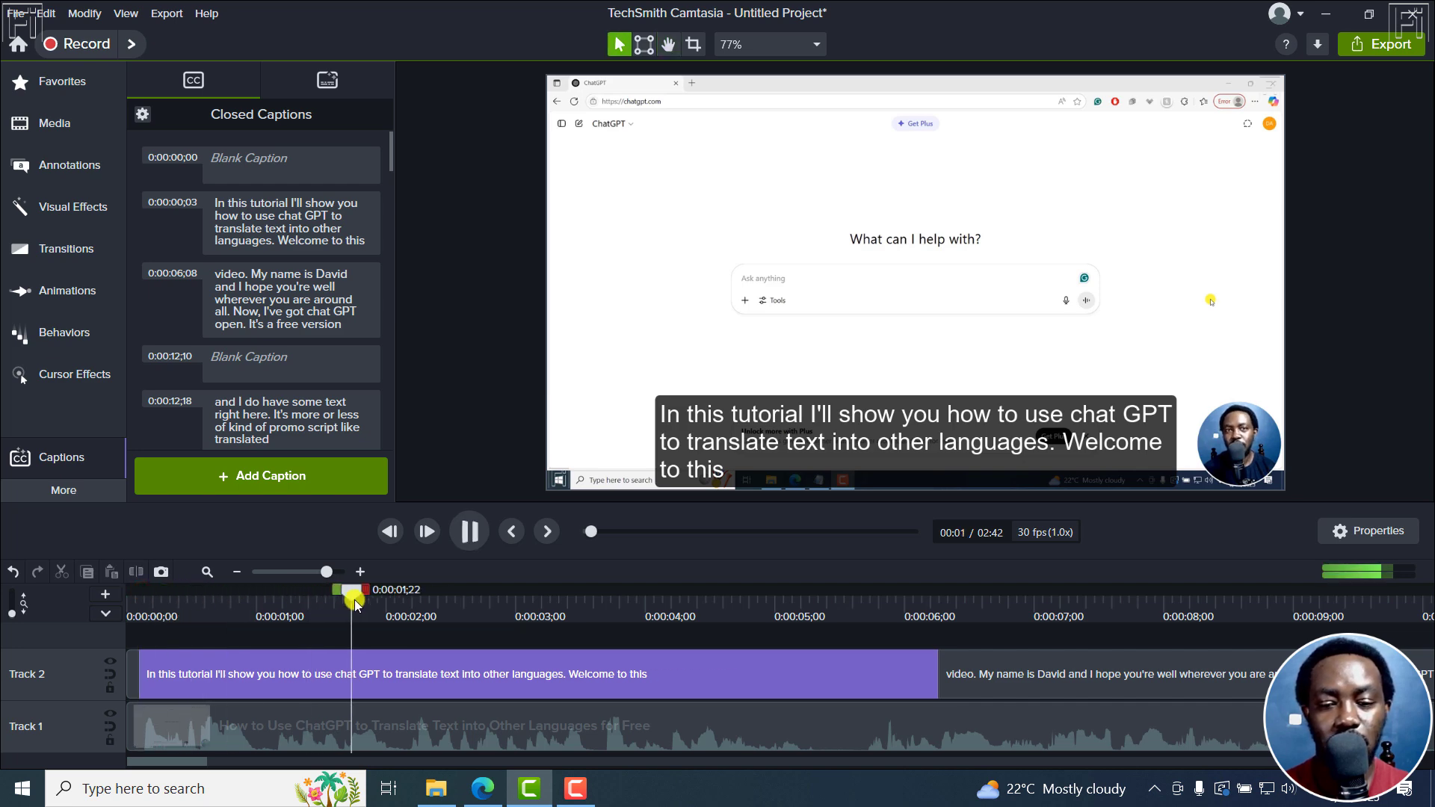
{"action": "key", "text": "space"}
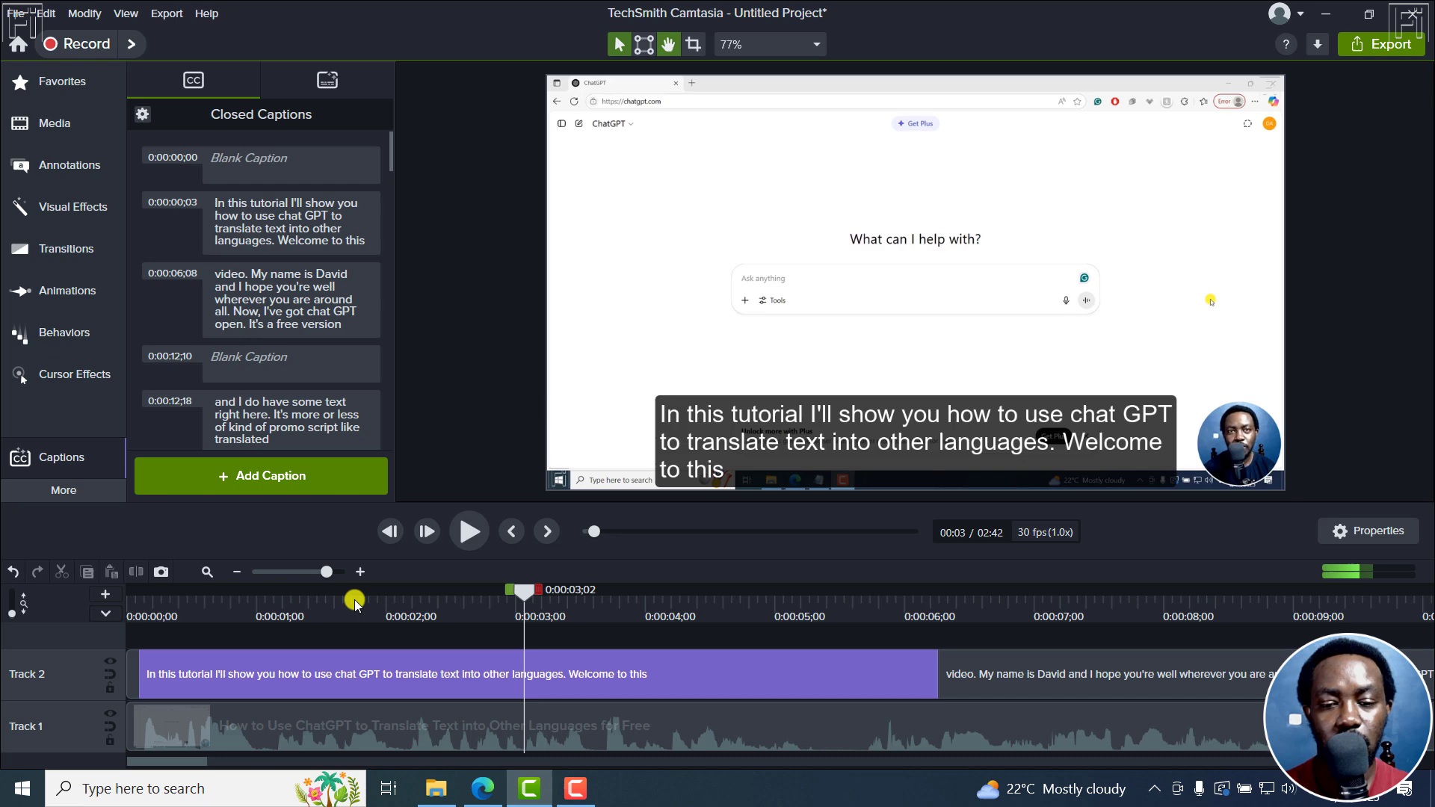
{"action": "key", "text": "space"}
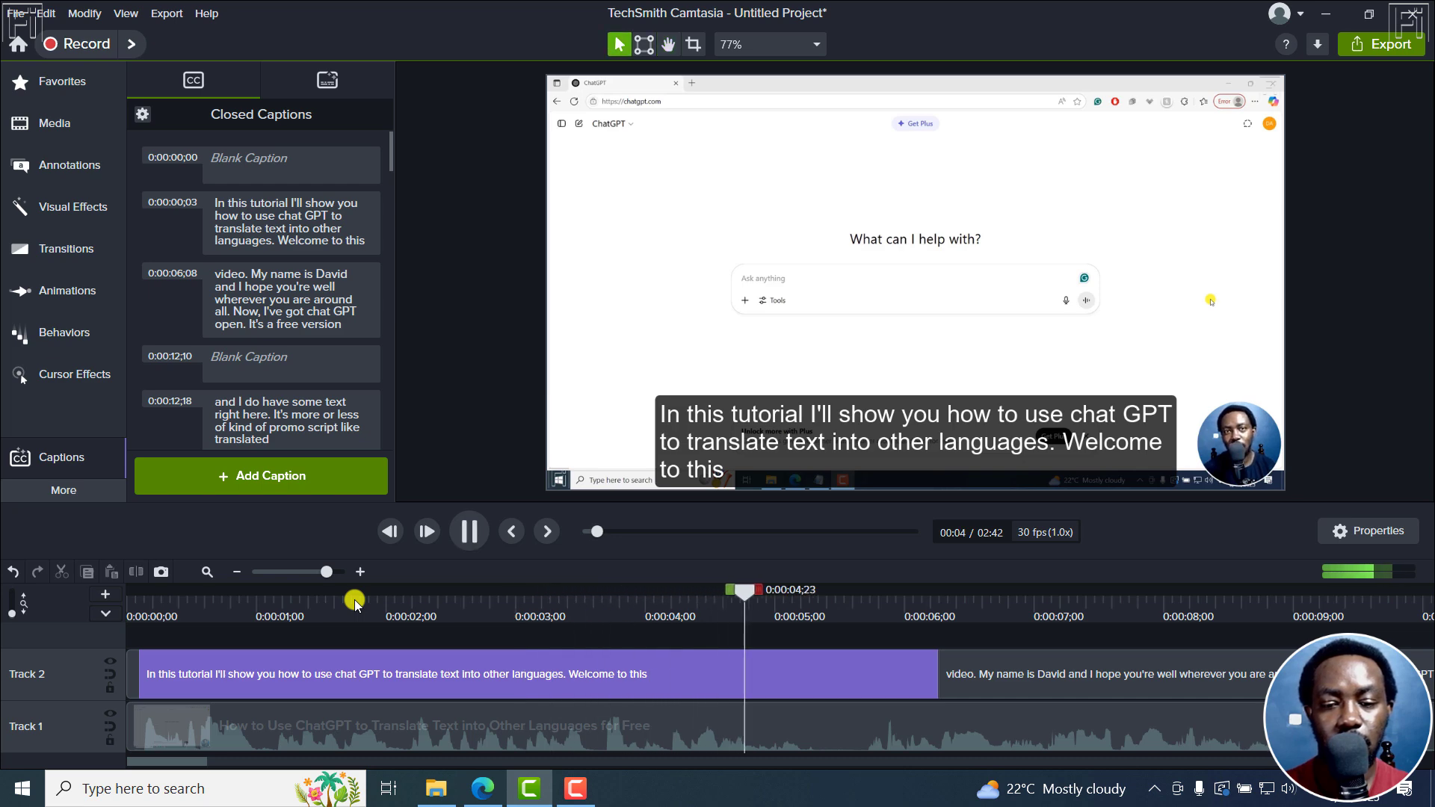
{"action": "key", "text": "space"}
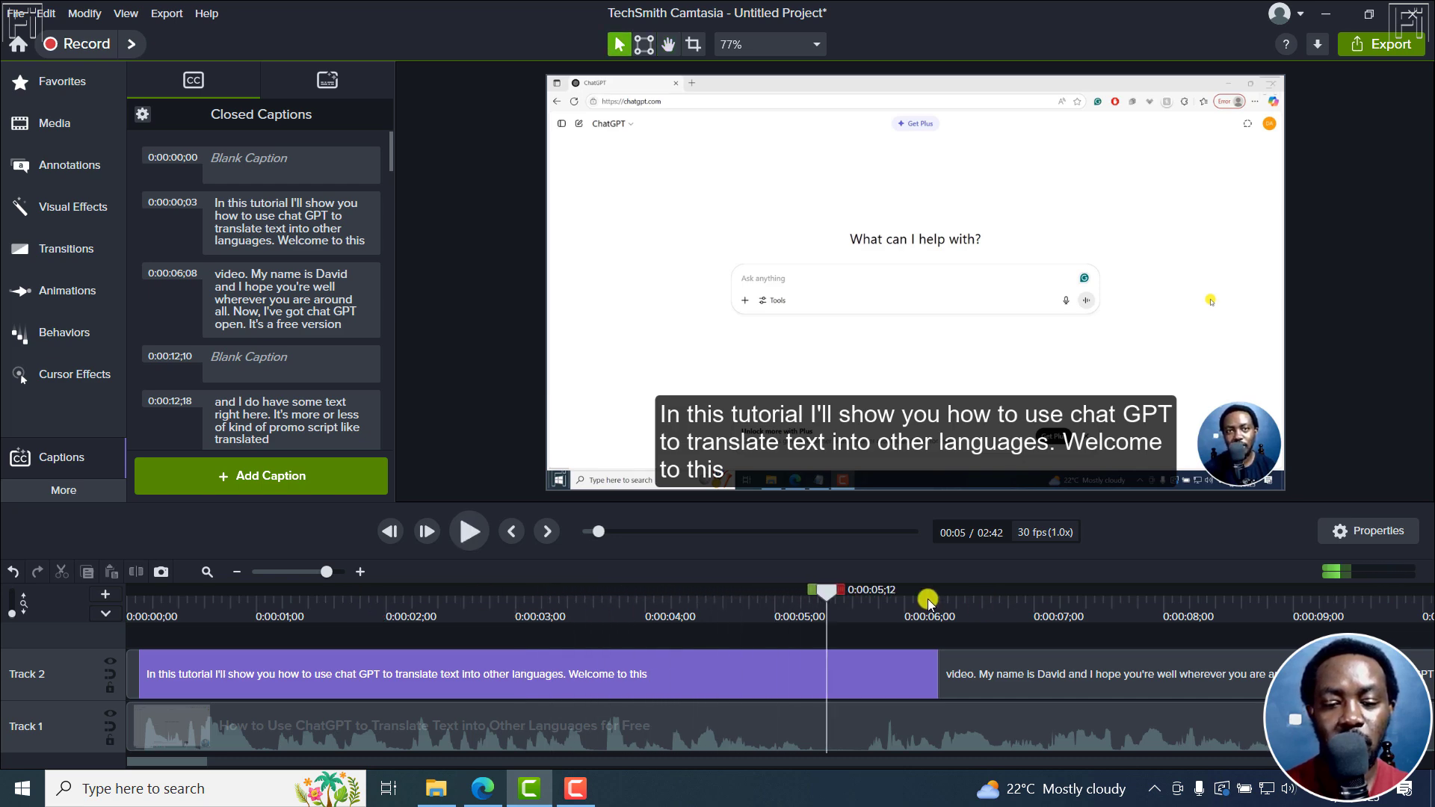
{"action": "left_click_drag", "start_coordinate": [827, 592], "coordinate": [865, 592]}
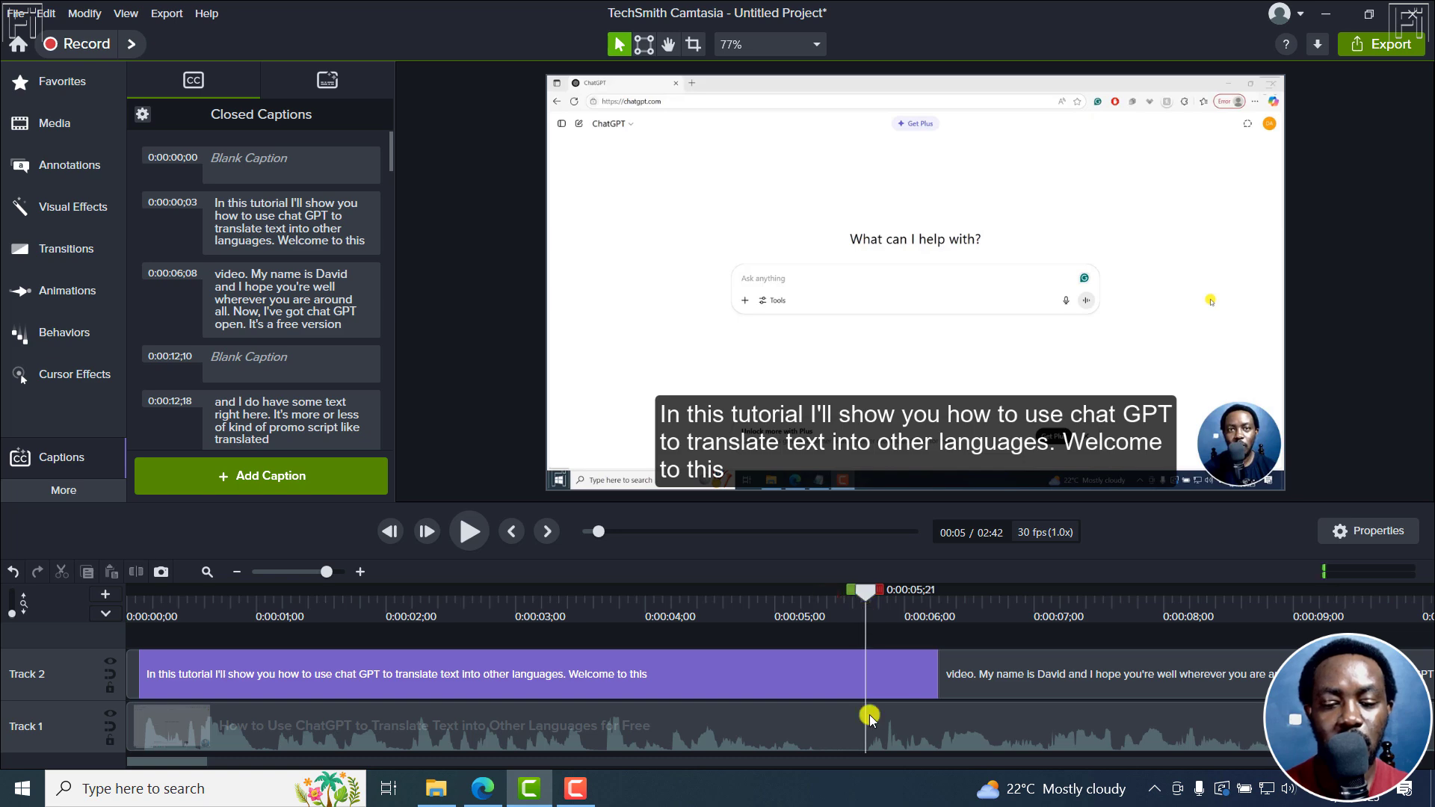
{"action": "left_click_drag", "start_coordinate": [865, 672], "coordinate": [871, 674]}
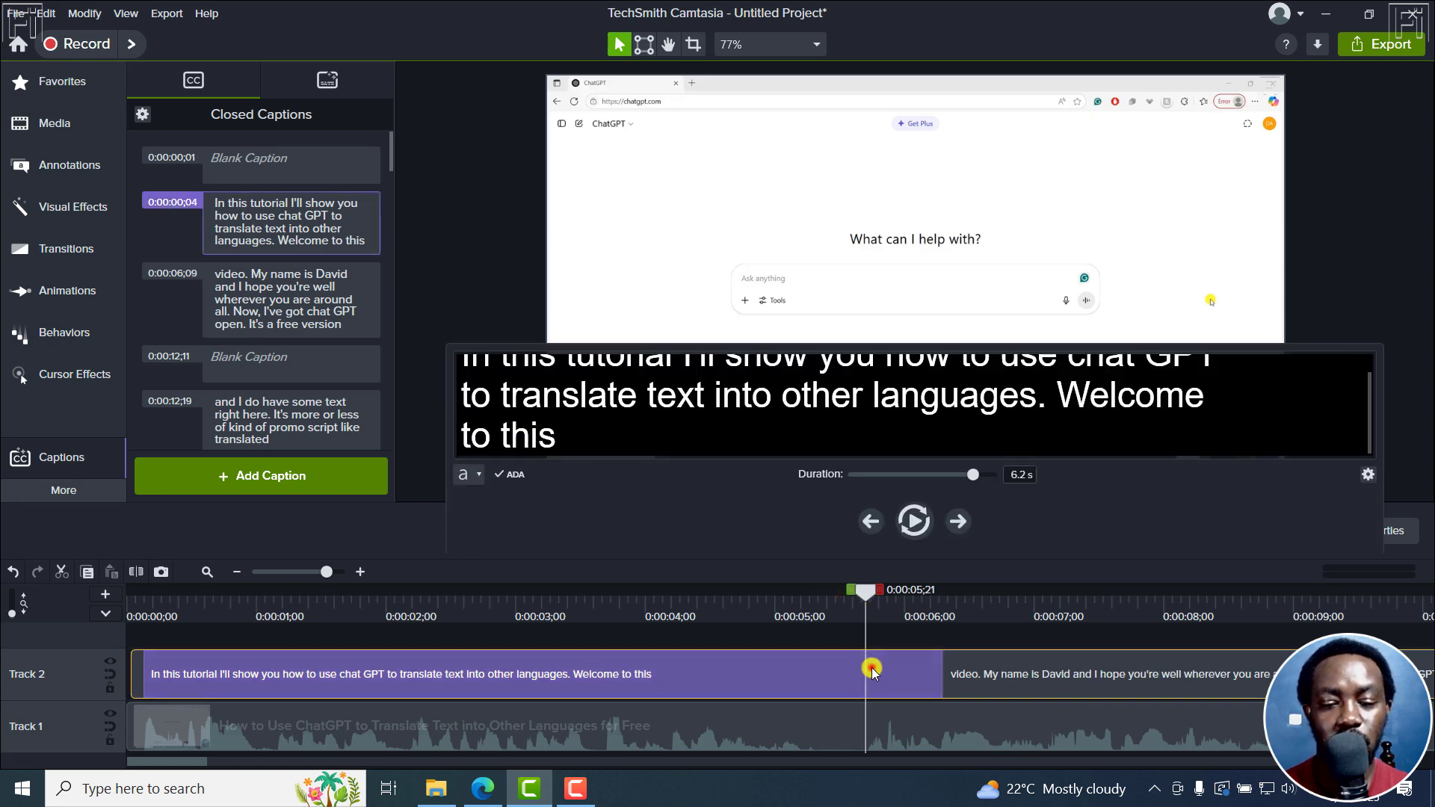
- Split the first caption at 0:00:05;21 and delete the trailing 'Welcome to this' text
{"action": "key", "text": "s"}
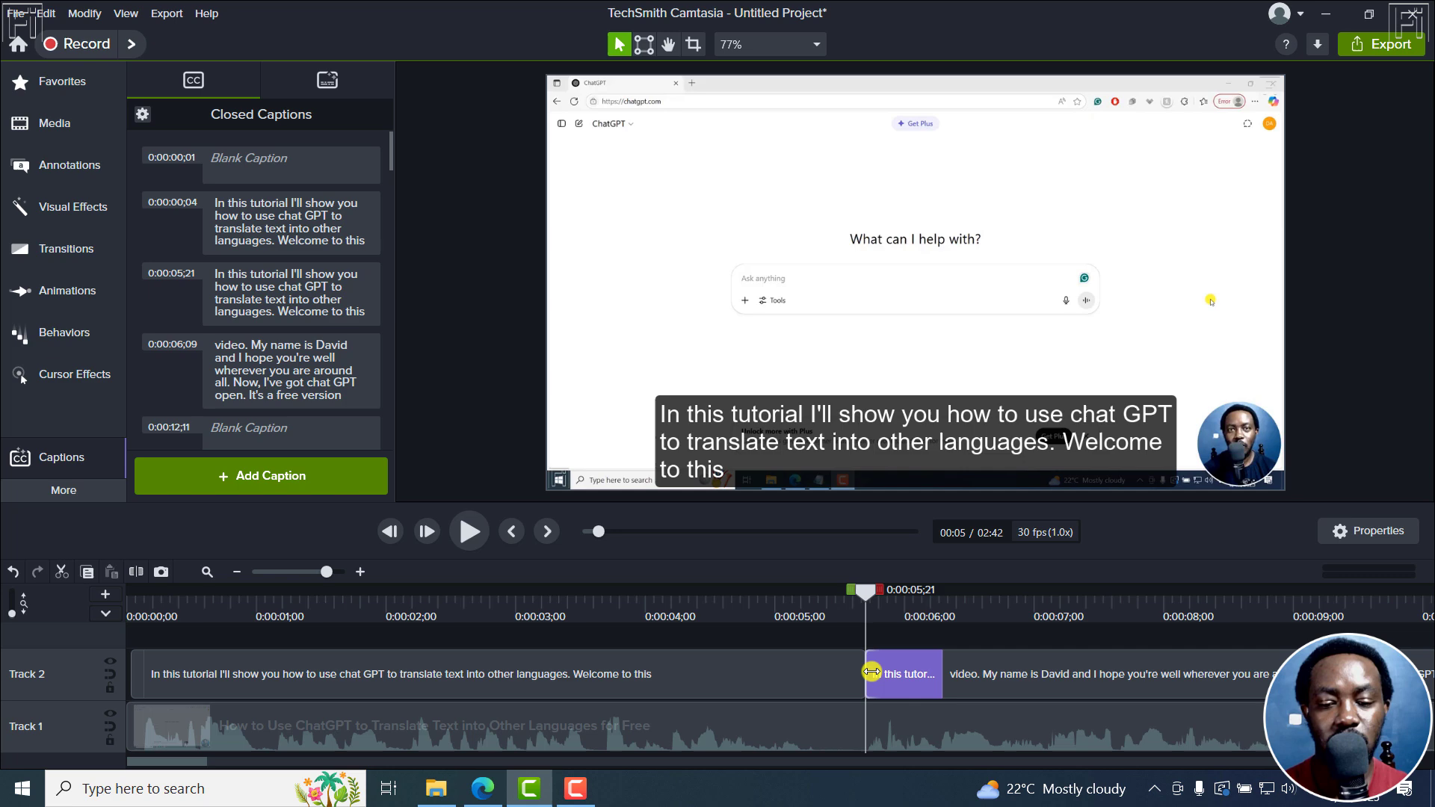
{"action": "left_click", "coordinate": [697, 672]}
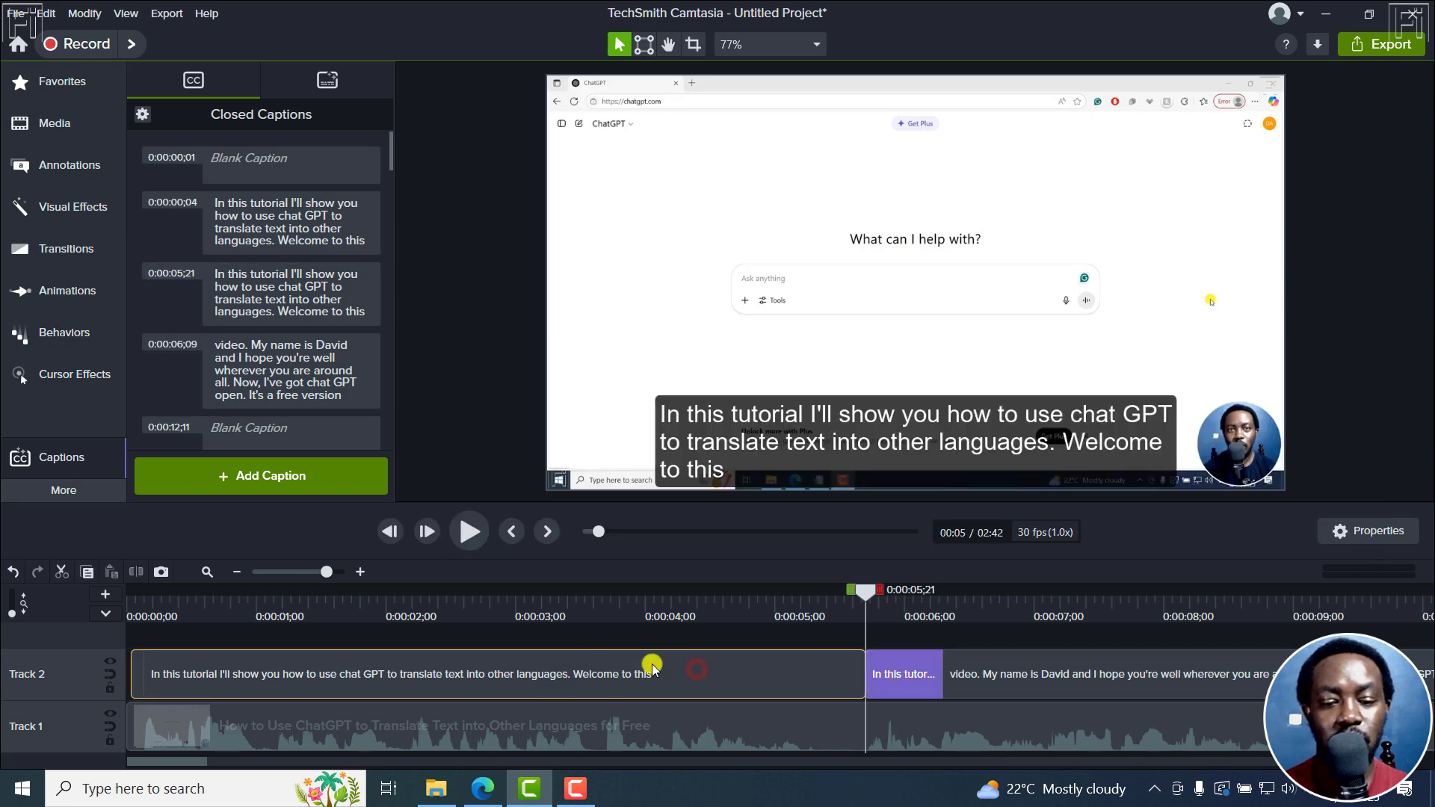
{"action": "double_click", "coordinate": [622, 675]}
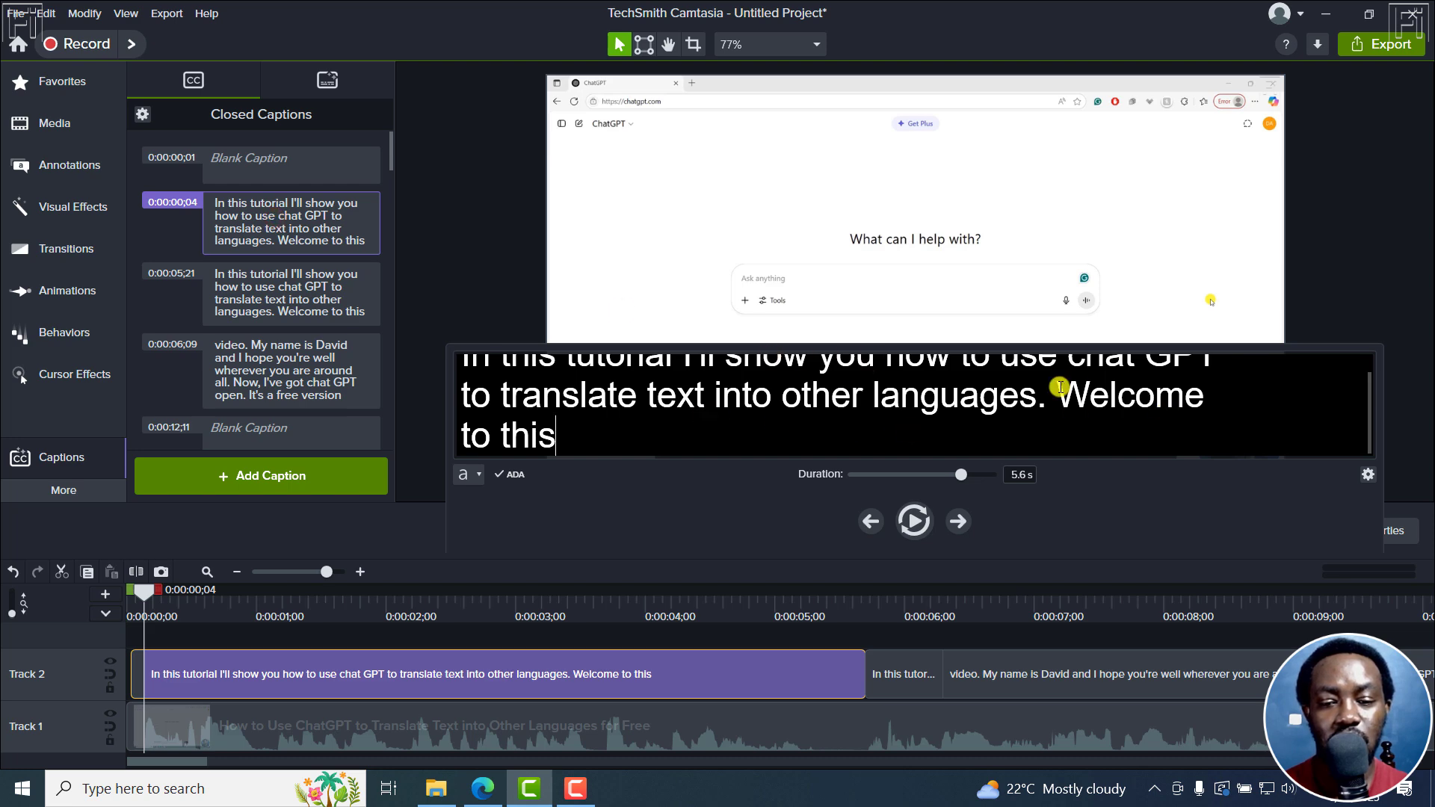
{"action": "left_click_drag", "start_coordinate": [1055, 405], "coordinate": [1088, 445]}
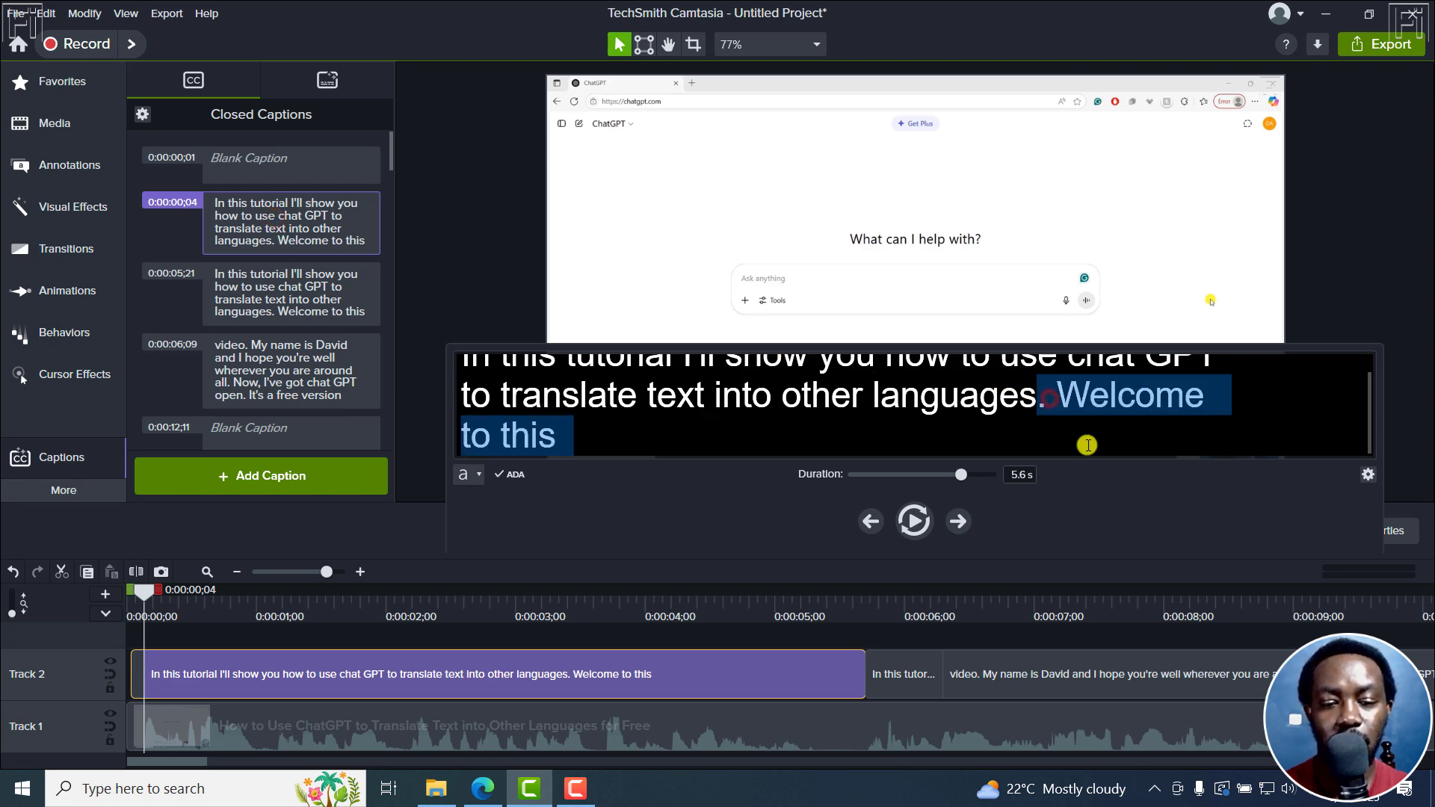
{"action": "key", "text": "BackSpace"}
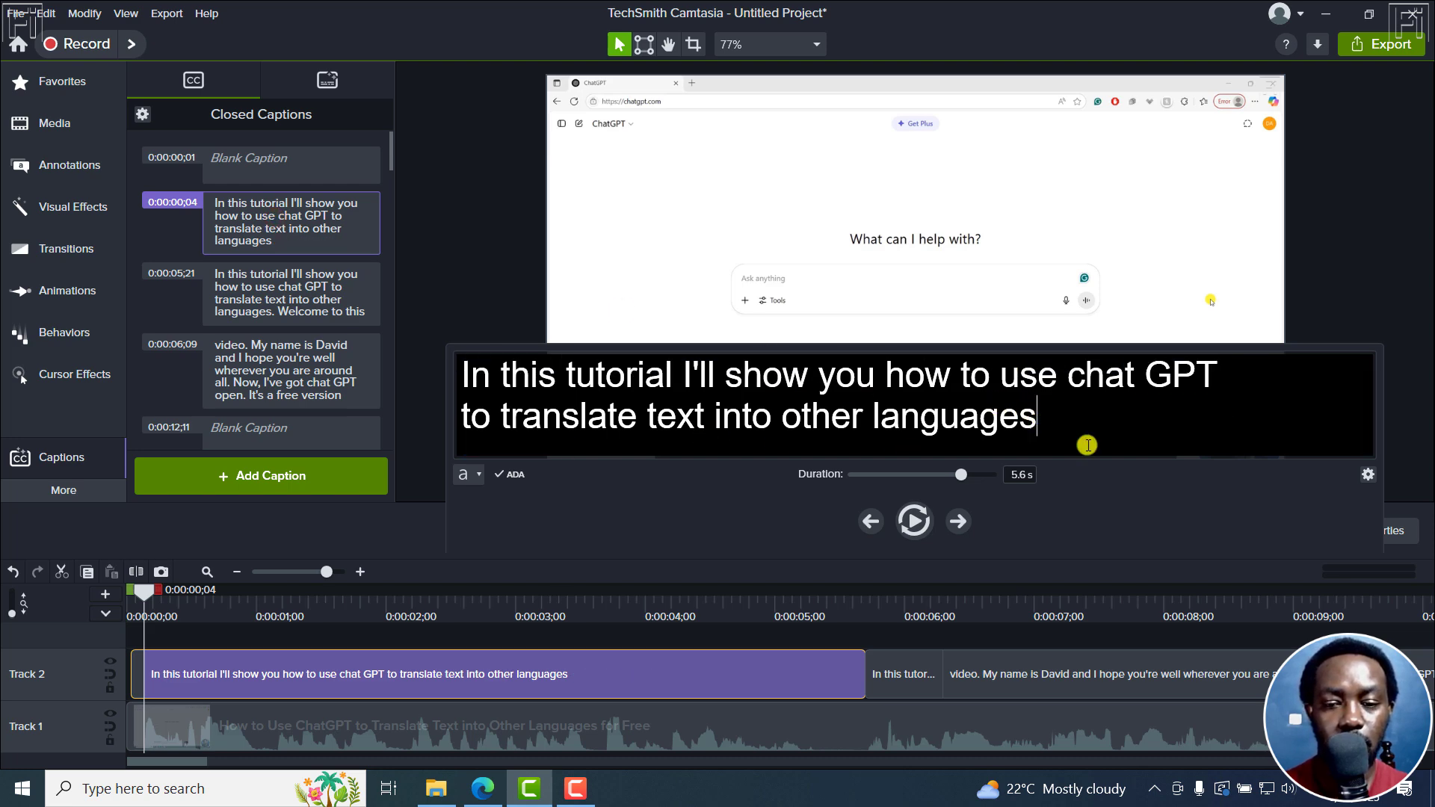
{"action": "left_click", "coordinate": [663, 638]}
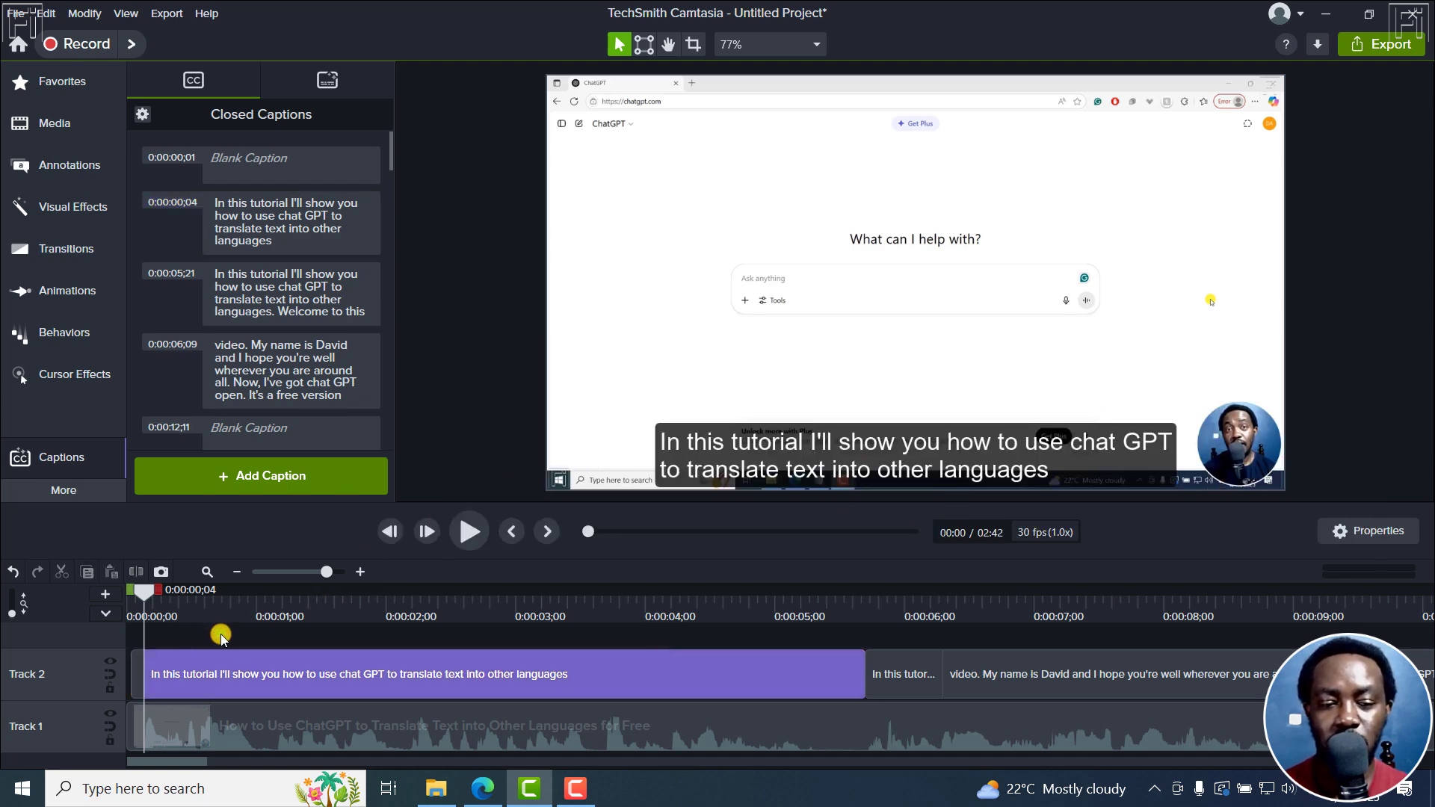
- Split again at 0:00:02;04 and trim the first part to 'In this tutorial, I'll show you how to use'
{"action": "key", "text": "space"}
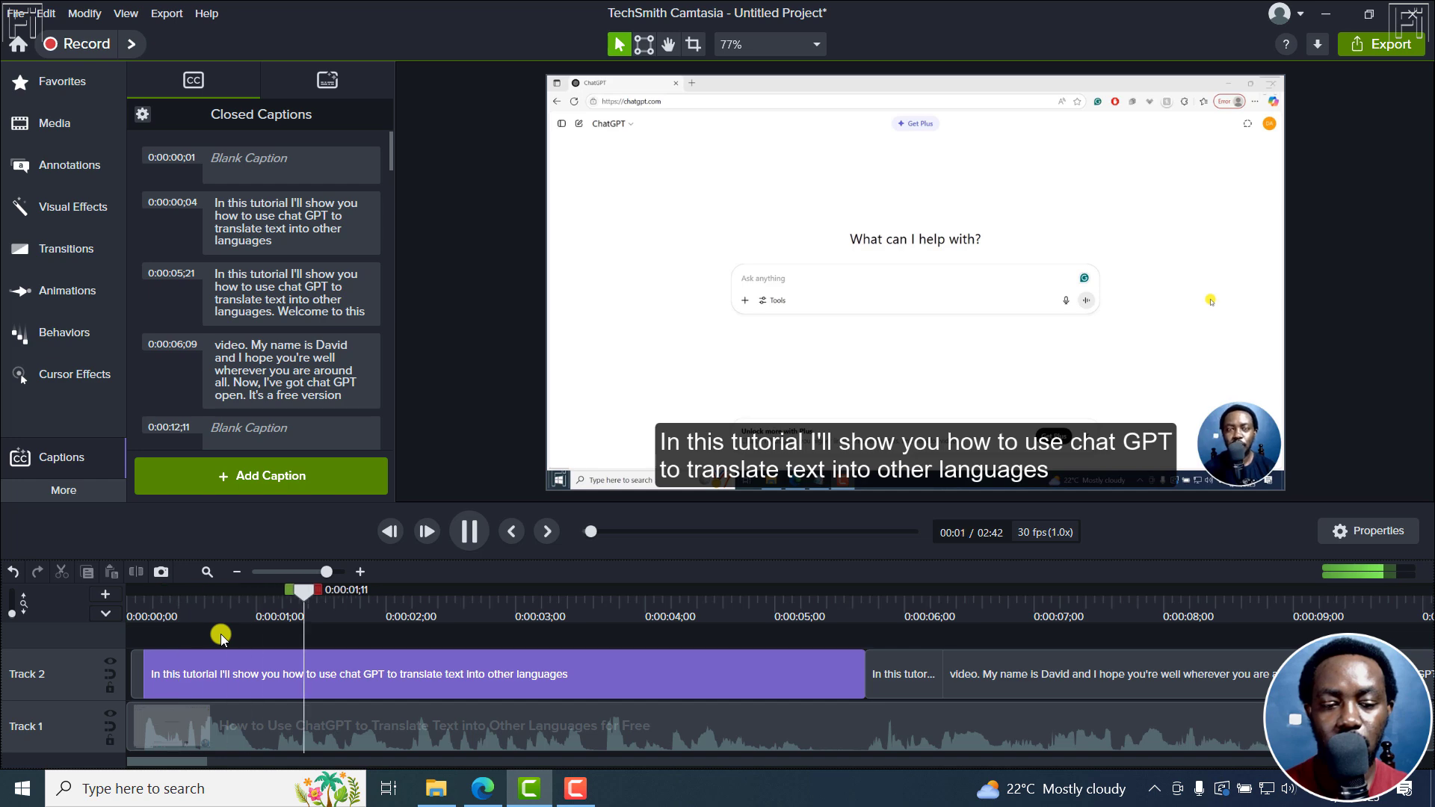
{"action": "key", "text": "space"}
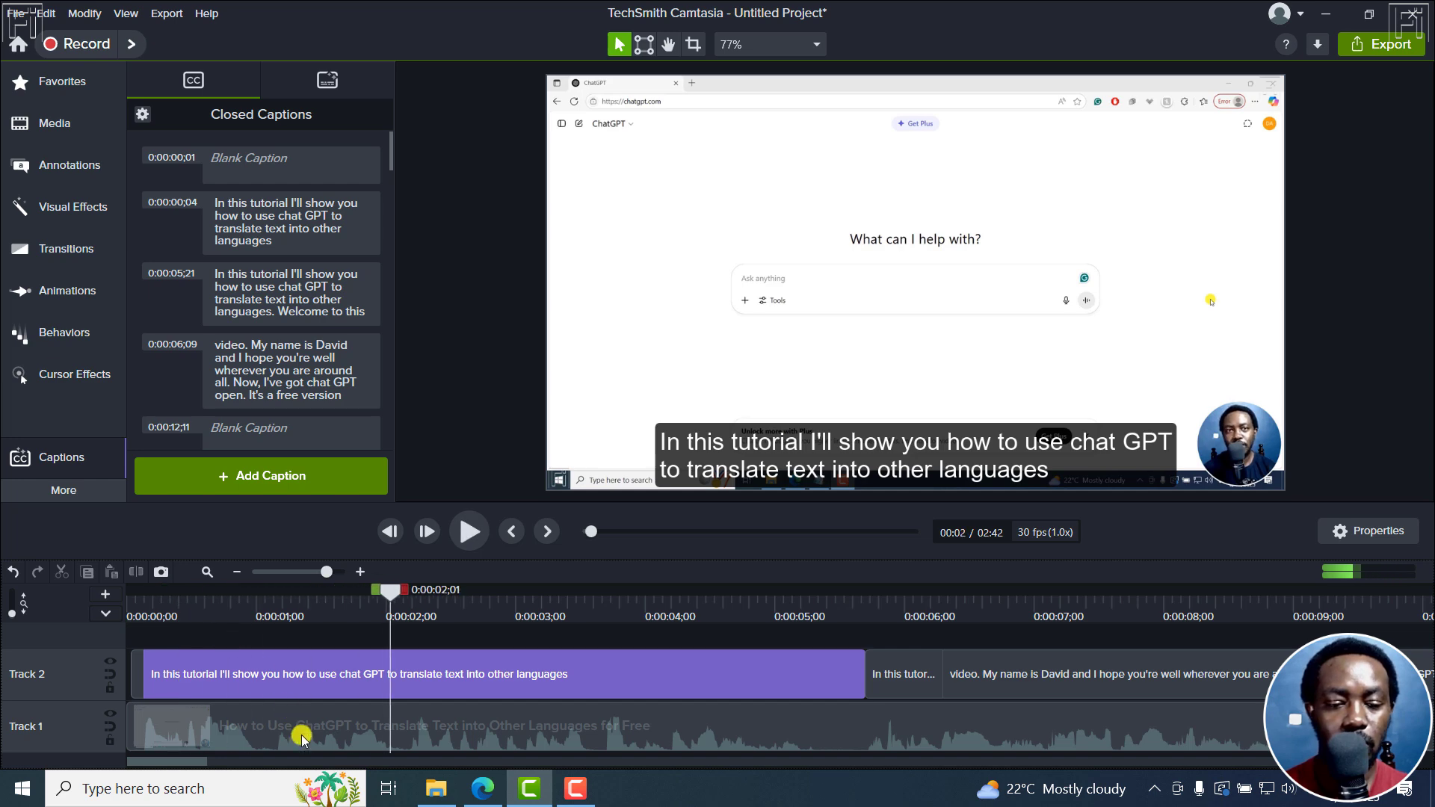
{"action": "left_click_drag", "start_coordinate": [389, 601], "coordinate": [402, 603]}
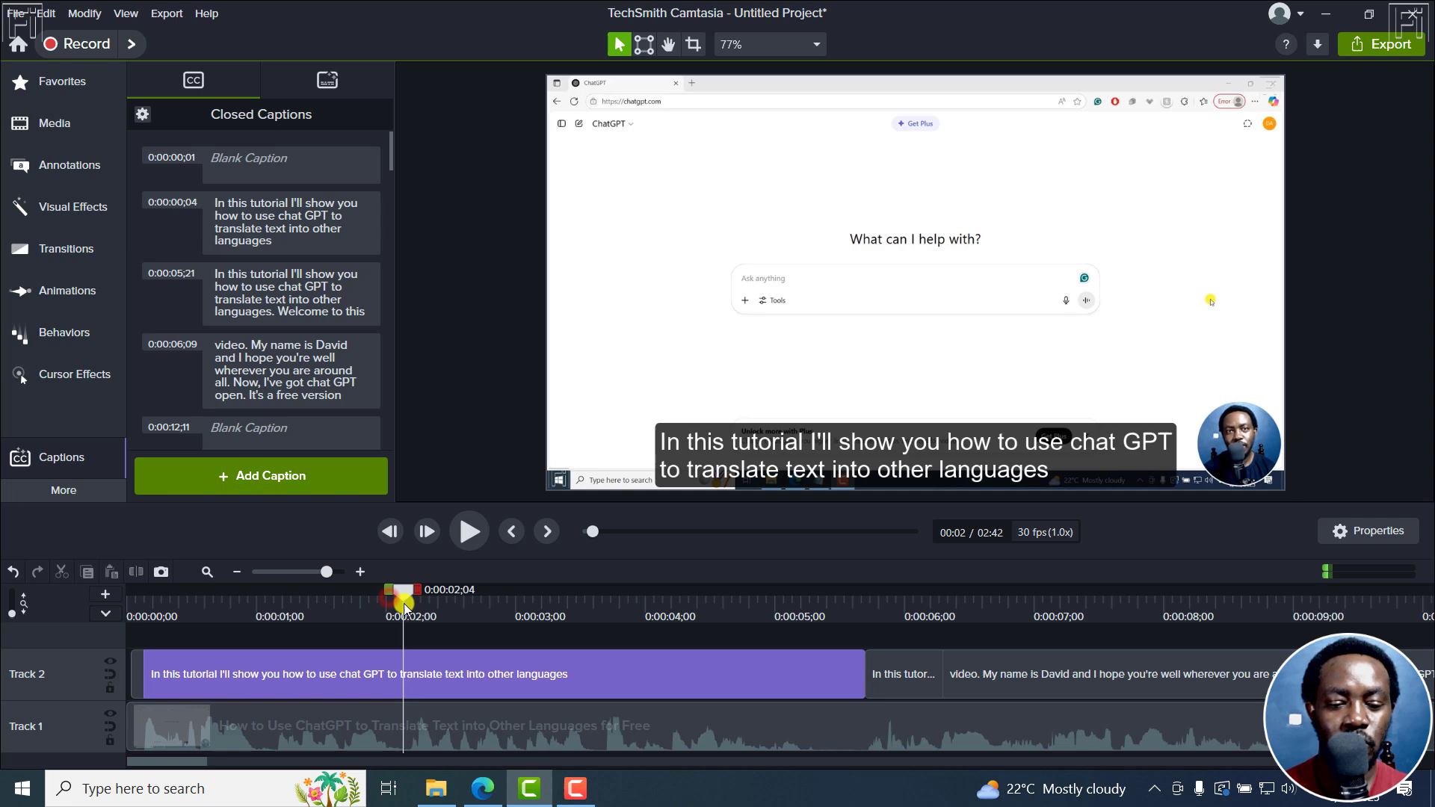
{"action": "left_click", "coordinate": [405, 677]}
{"action": "key", "text": "s"}
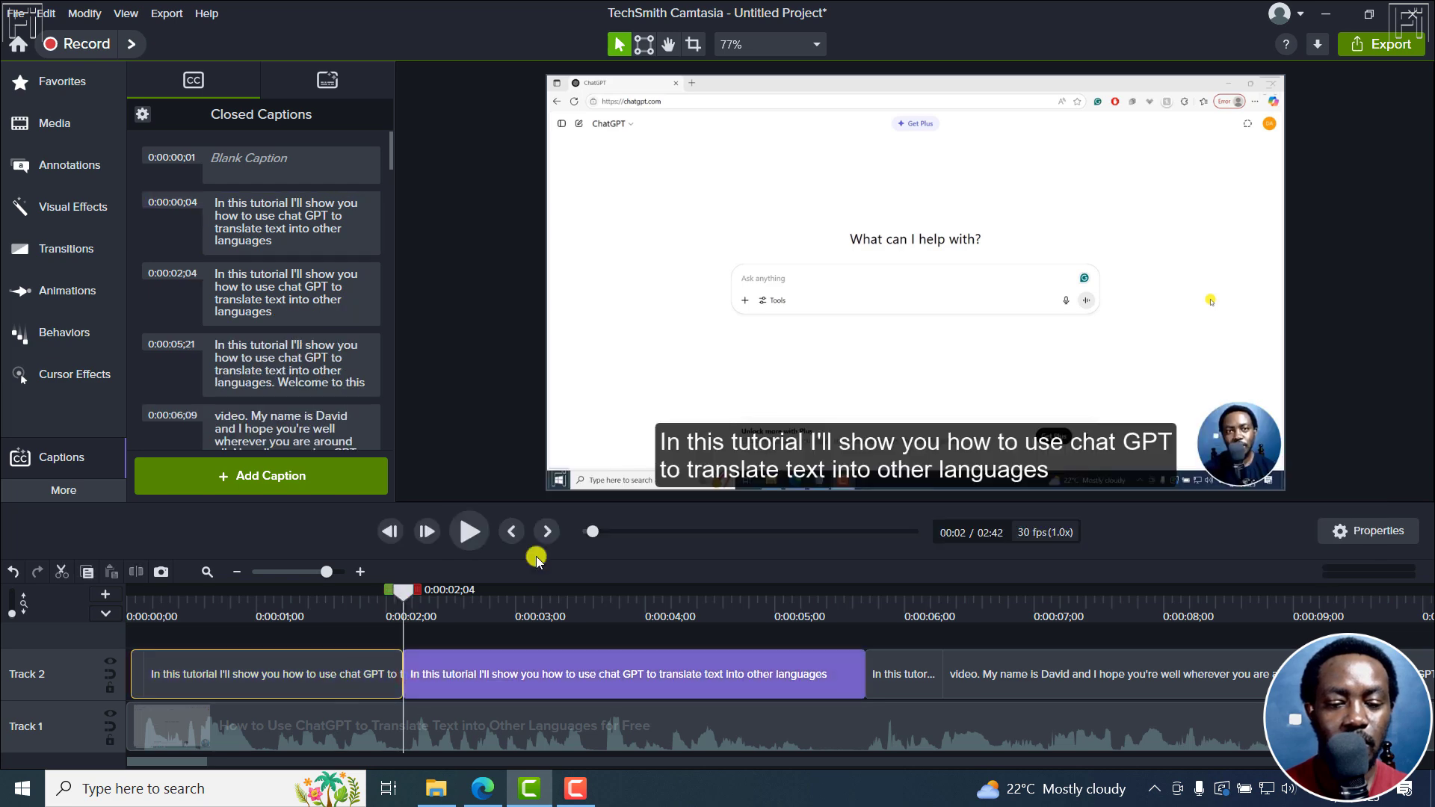
{"action": "double_click", "coordinate": [355, 662]}
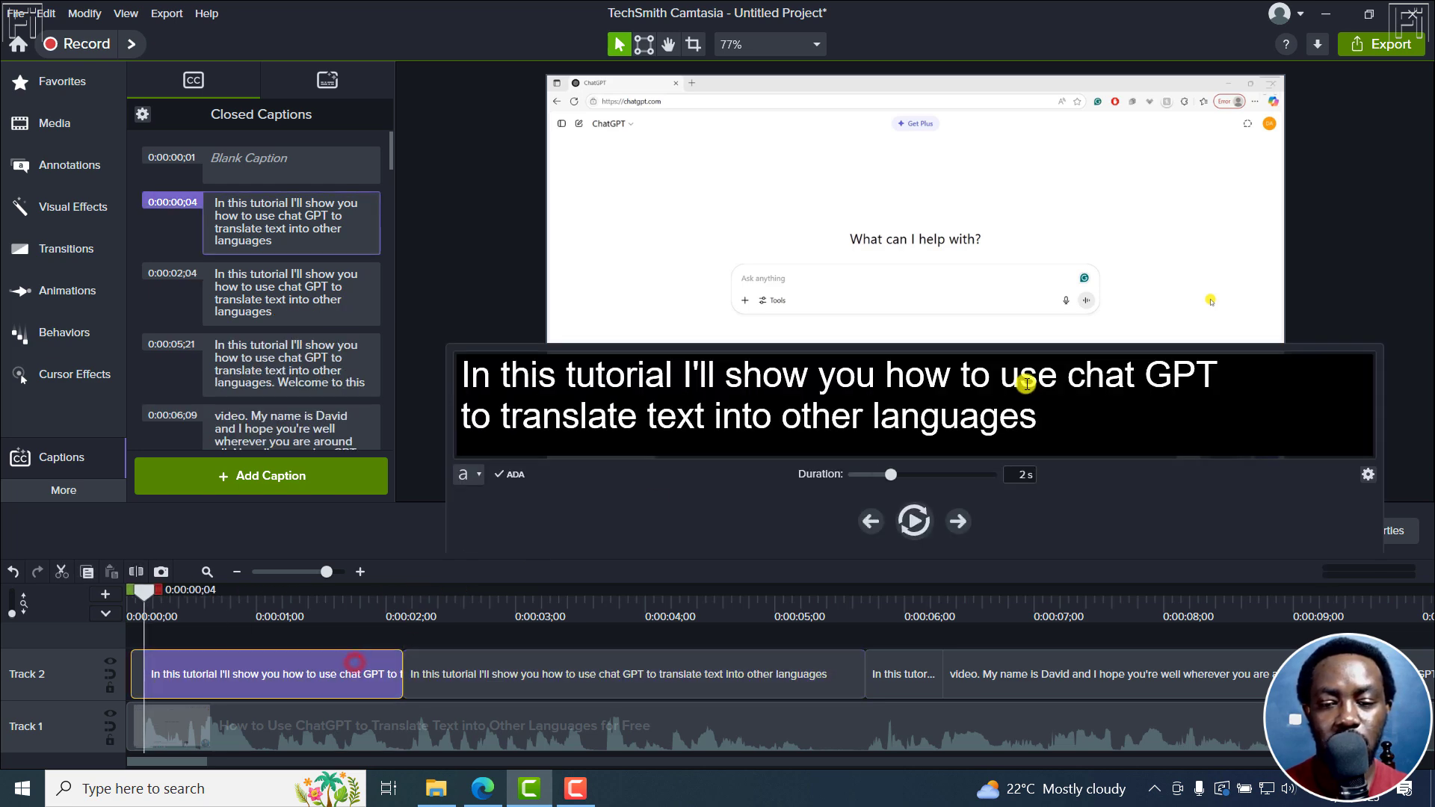
{"action": "left_click_drag", "start_coordinate": [1064, 370], "coordinate": [1087, 455]}
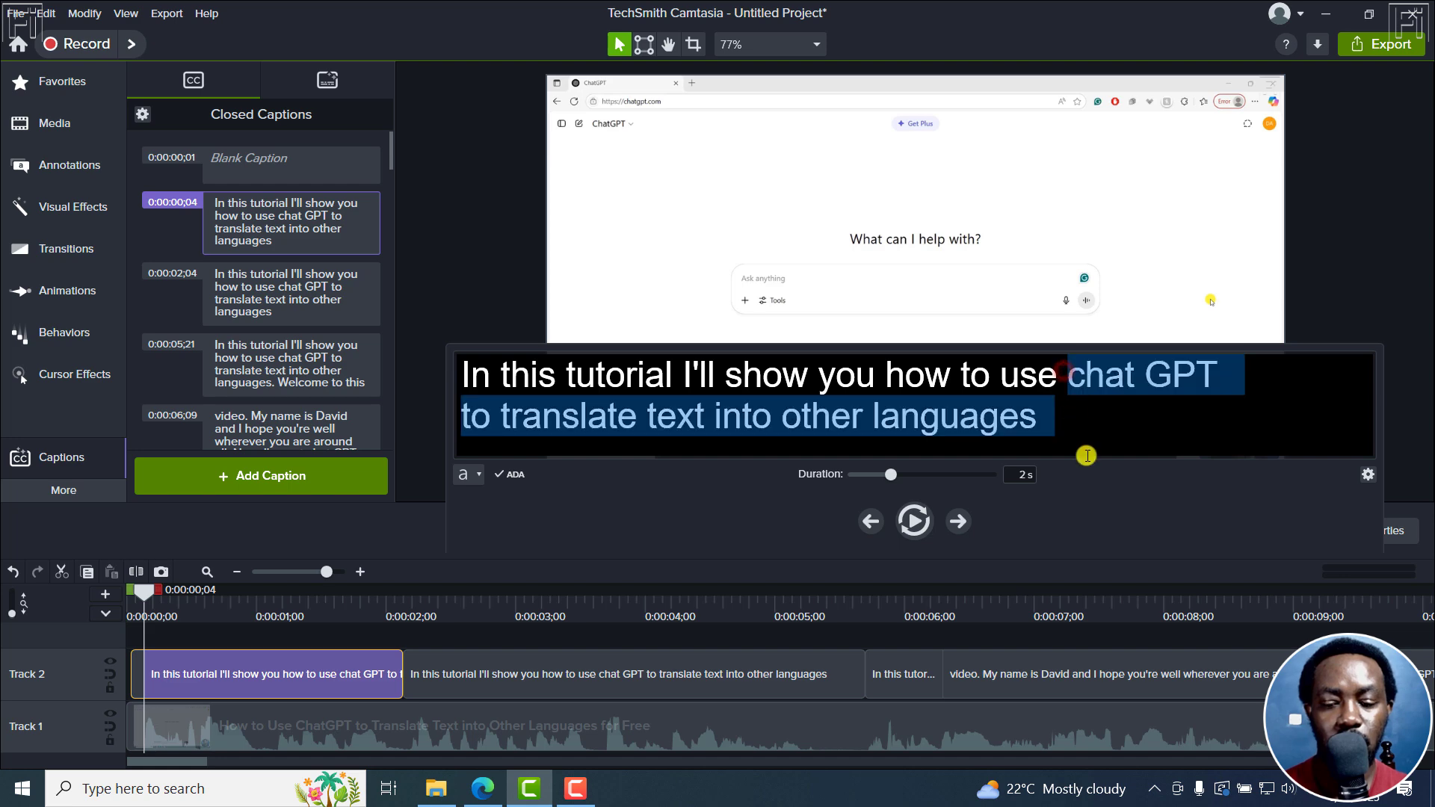
{"action": "key", "text": "BackSpace"}
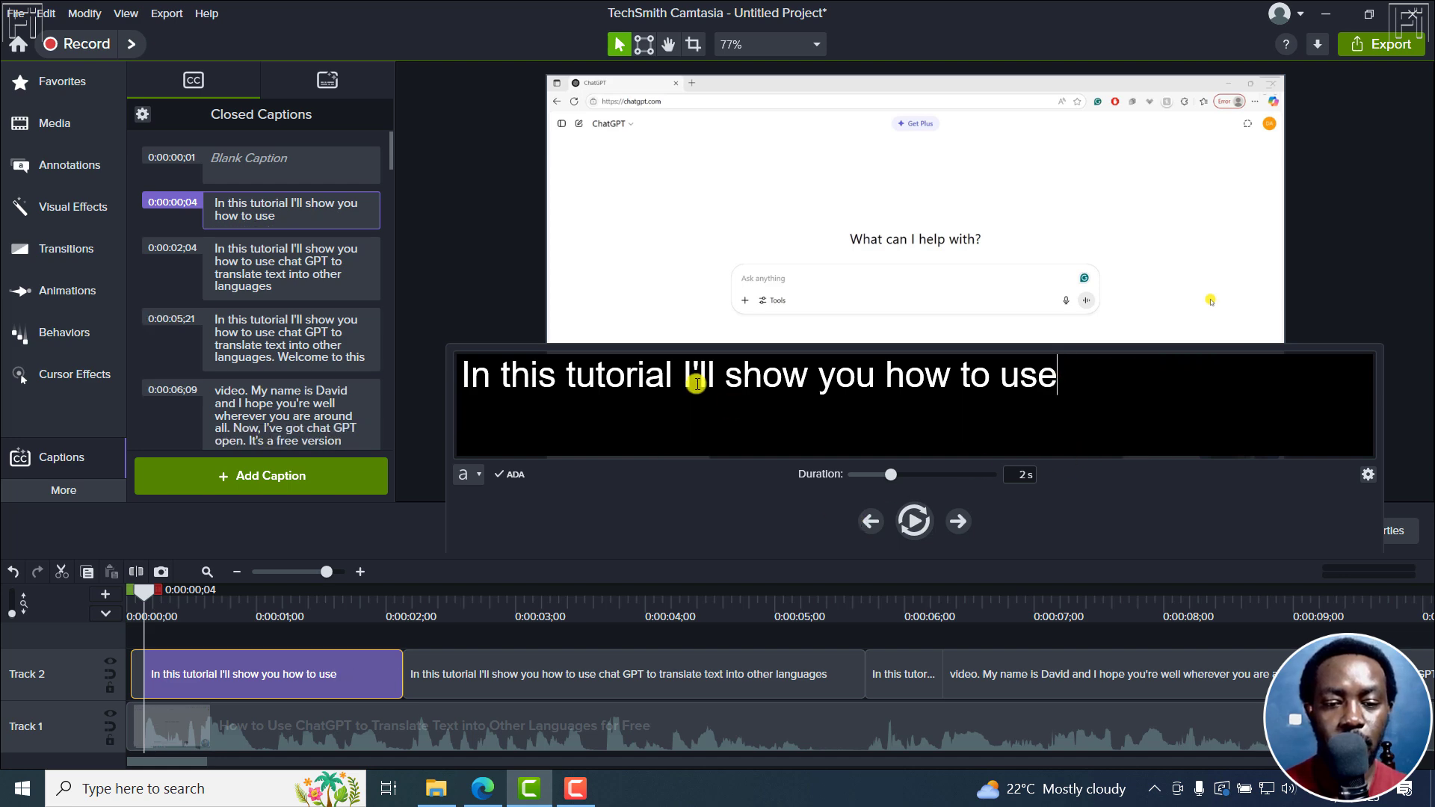
{"action": "type", "text": ","}
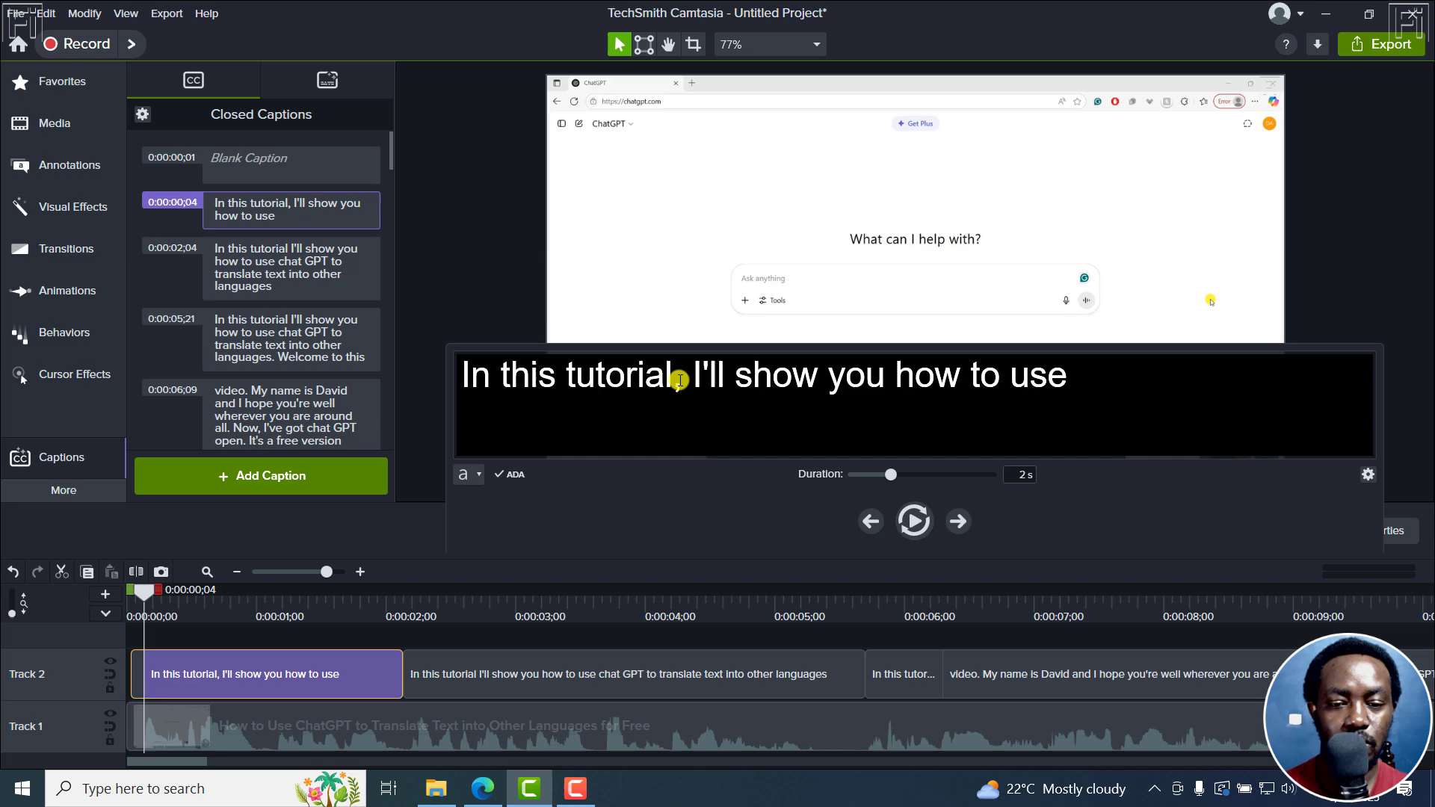
{"action": "left_click", "coordinate": [512, 630]}
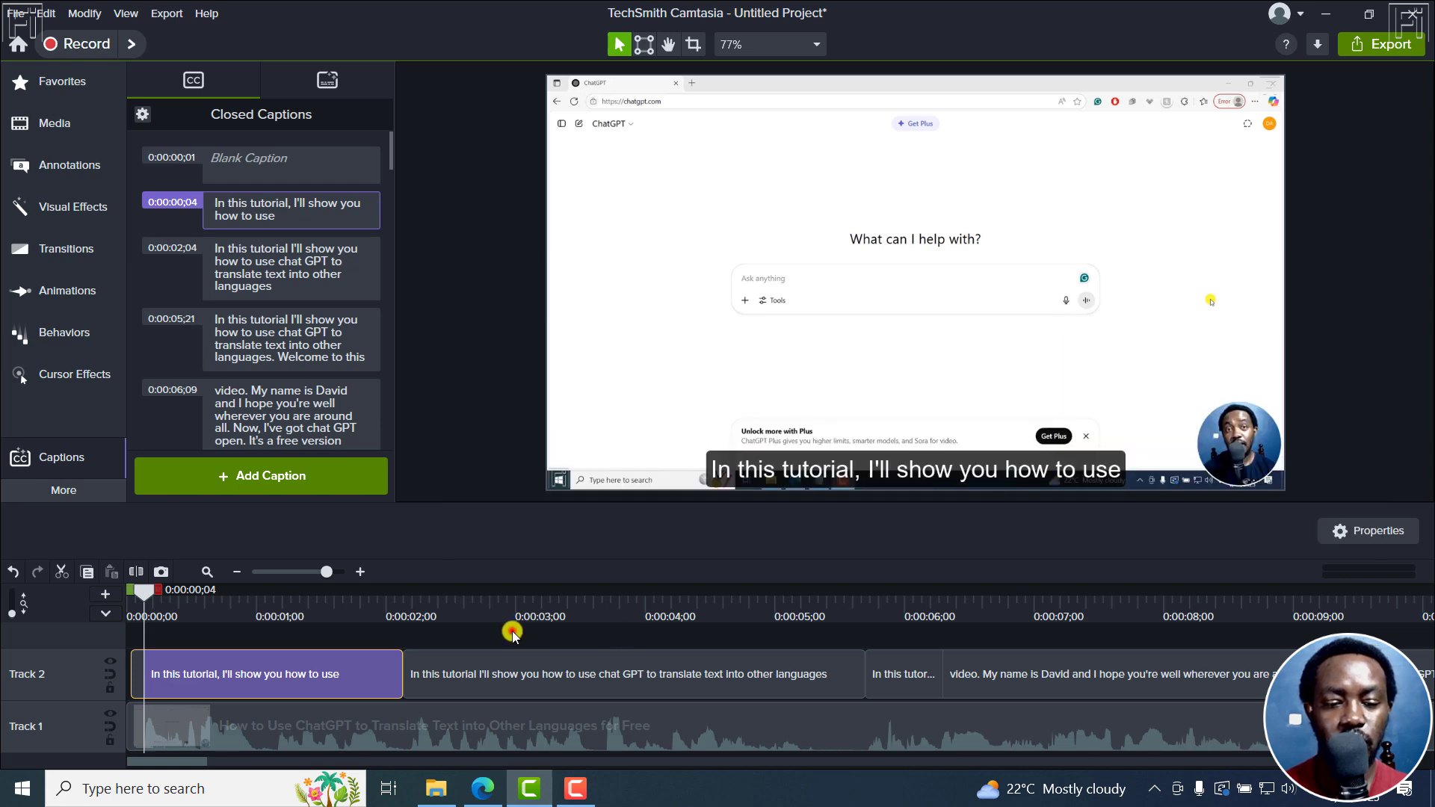
- Edit the second caption to read 'ChatGPT to translate text into other languages.'
{"action": "left_click", "coordinate": [493, 664]}
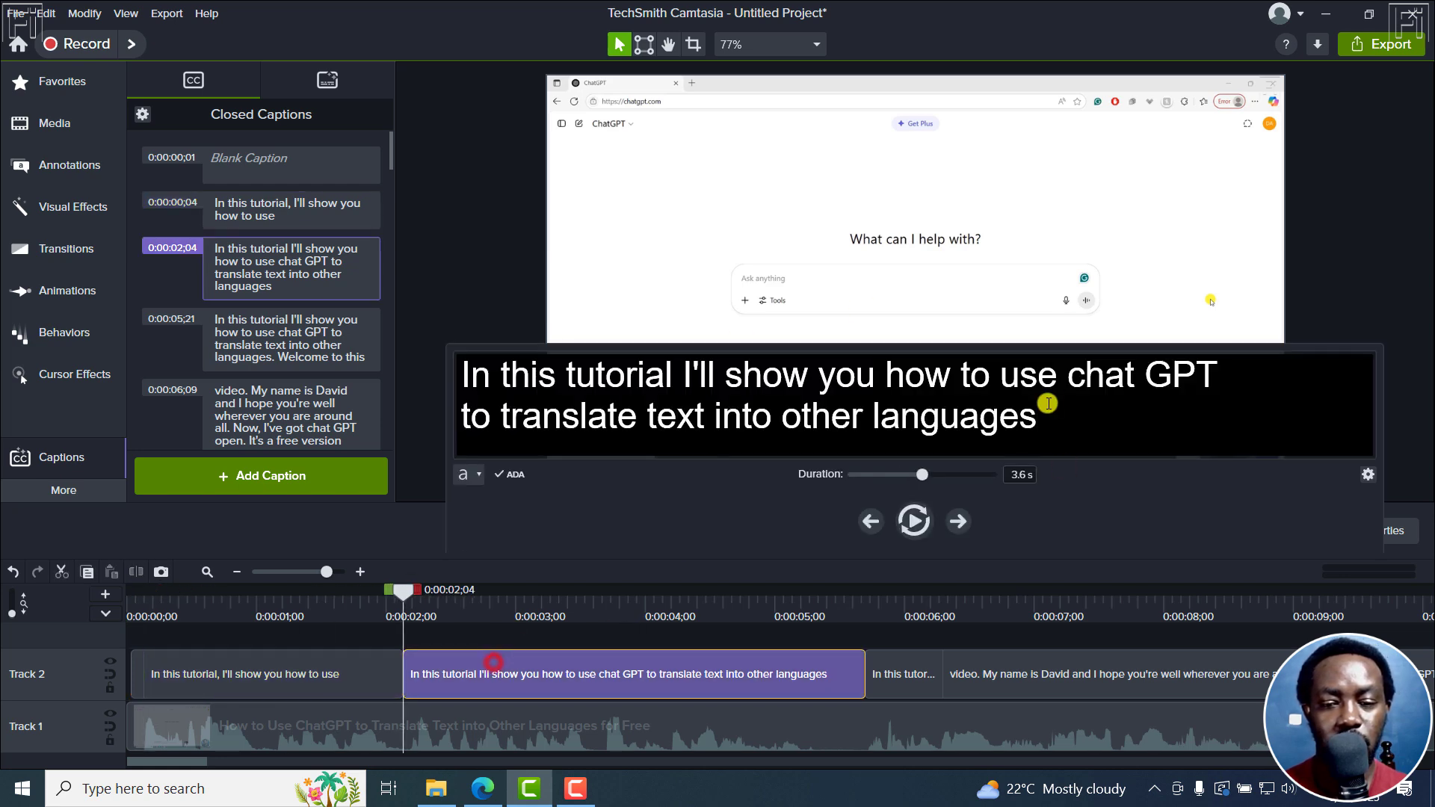
{"action": "left_click_drag", "start_coordinate": [1071, 370], "coordinate": [437, 361]}
{"action": "key", "text": "BackSpace"}
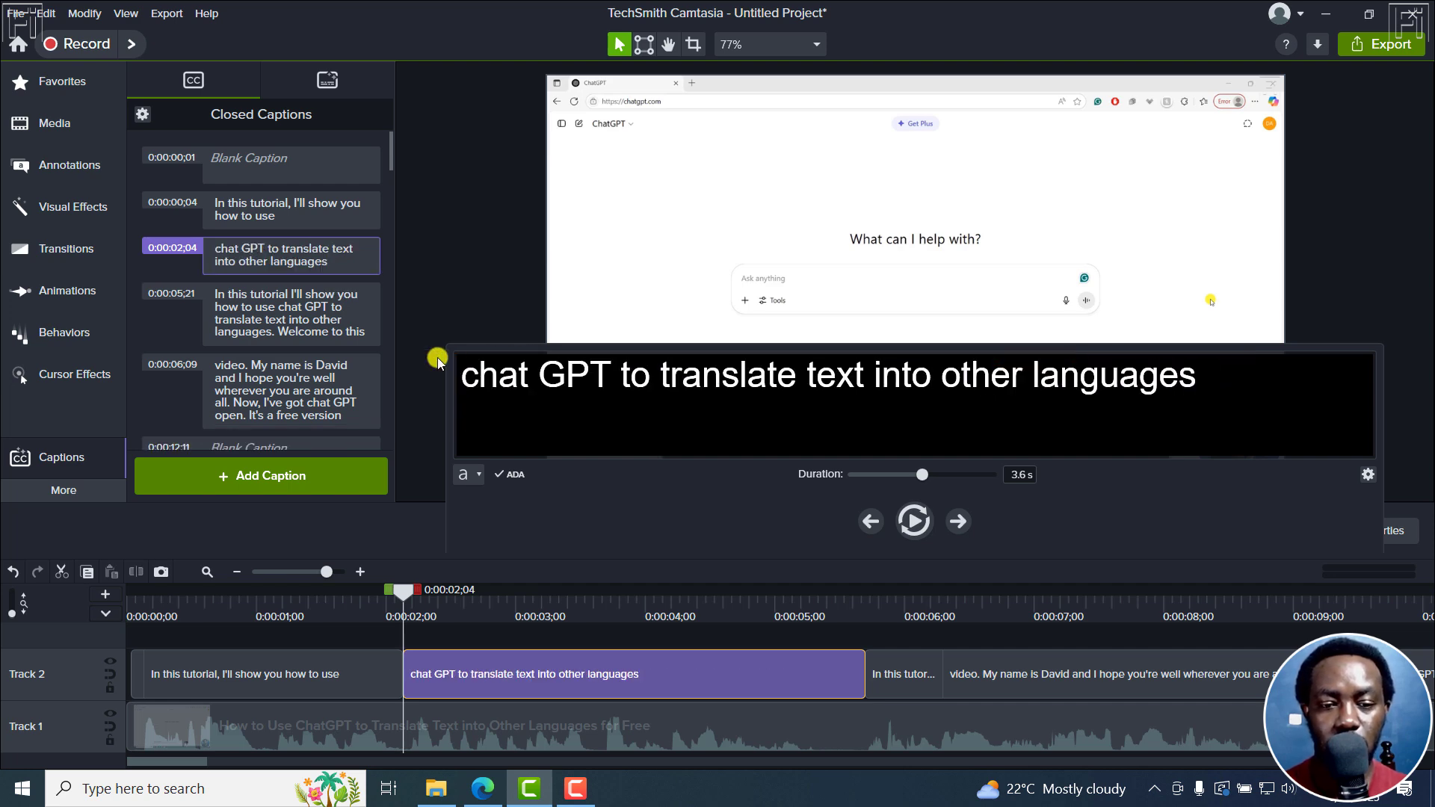
{"action": "type", "text": "C"}
{"action": "key", "text": "Right"}
{"action": "key", "text": "Right"}
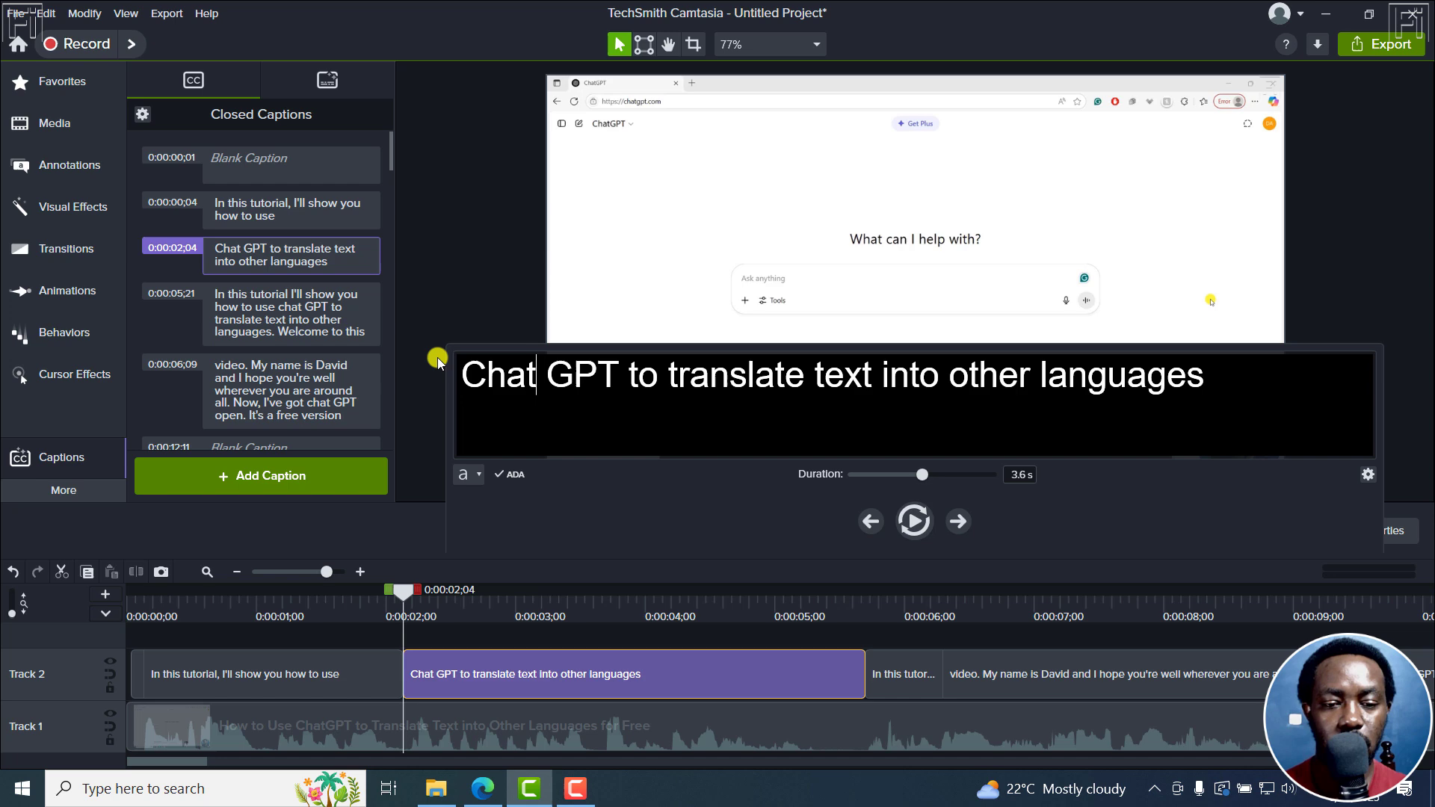
{"action": "key", "text": "Delete"}
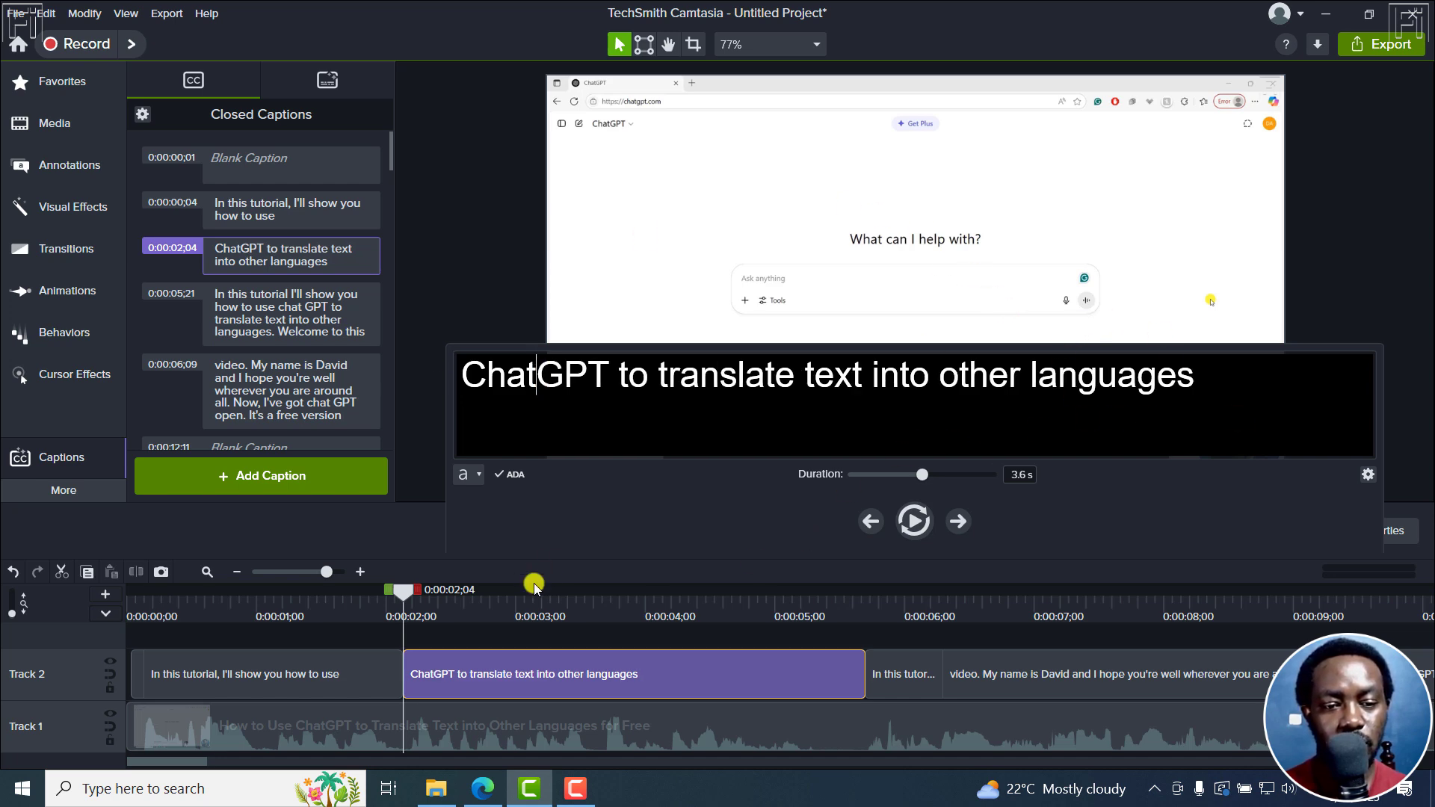
{"action": "left_click", "coordinate": [1199, 372]}
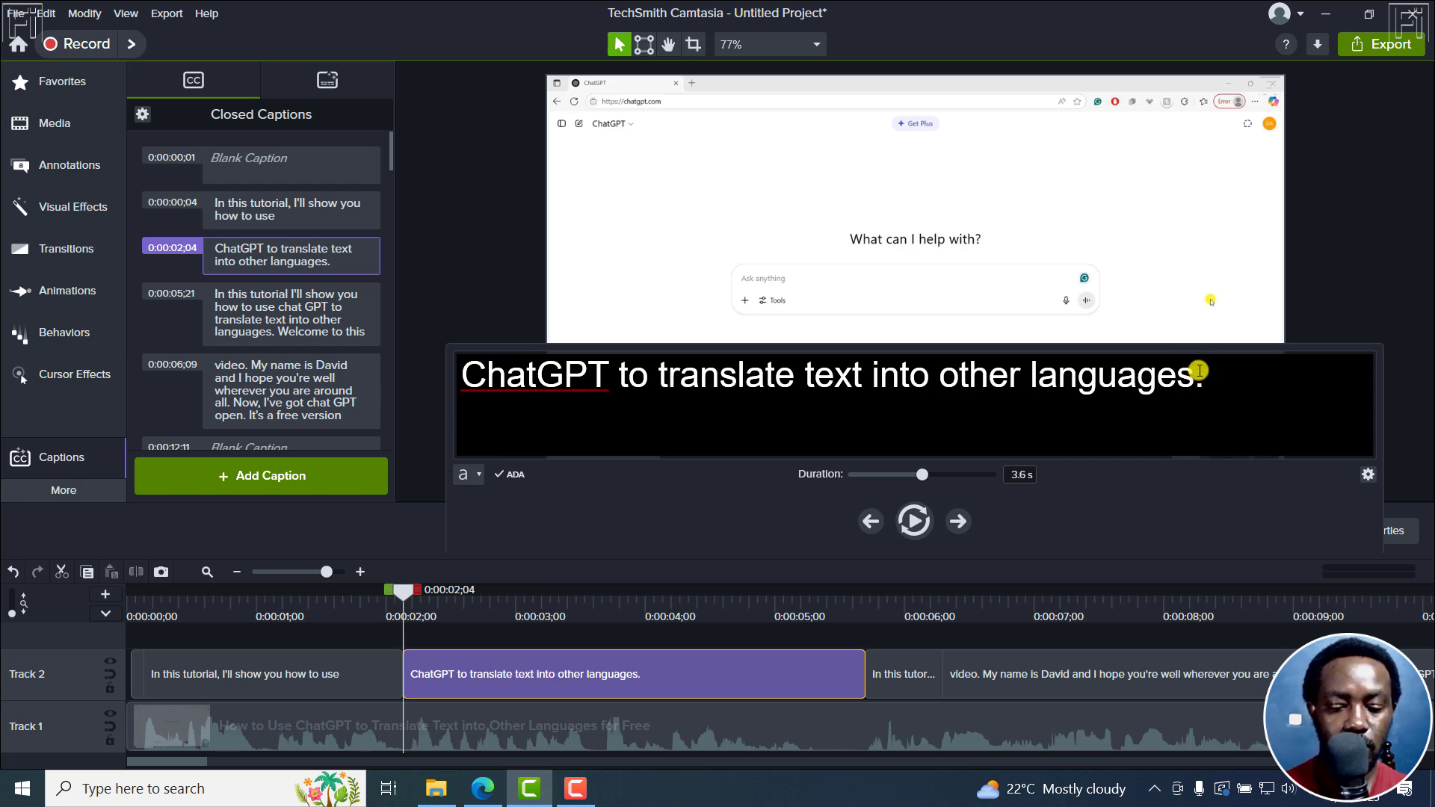
{"action": "left_click", "coordinate": [374, 632]}
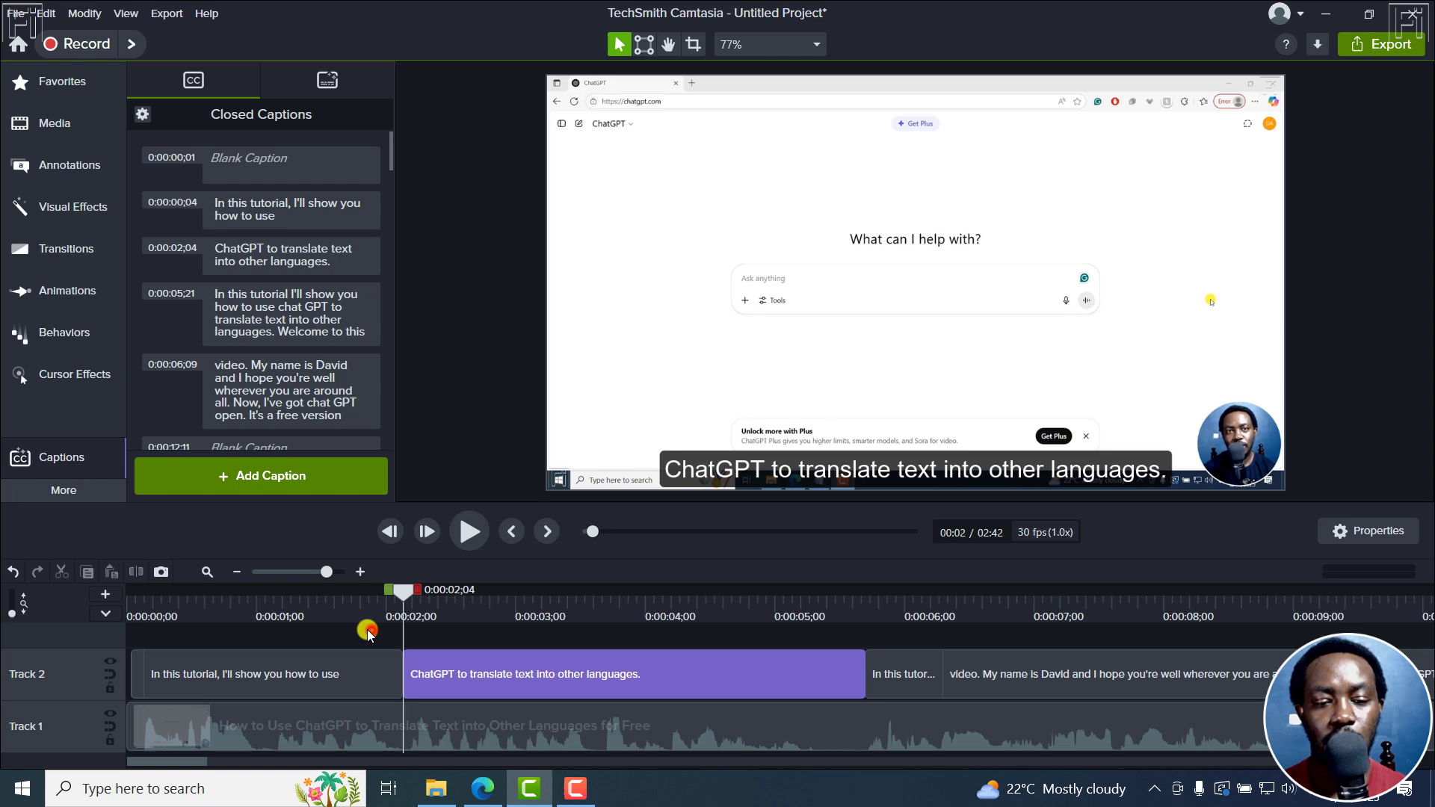
- Replay the opening captions from 0:00:01;16 to check them
{"action": "left_click", "coordinate": [325, 611]}
{"action": "key", "text": "space"}
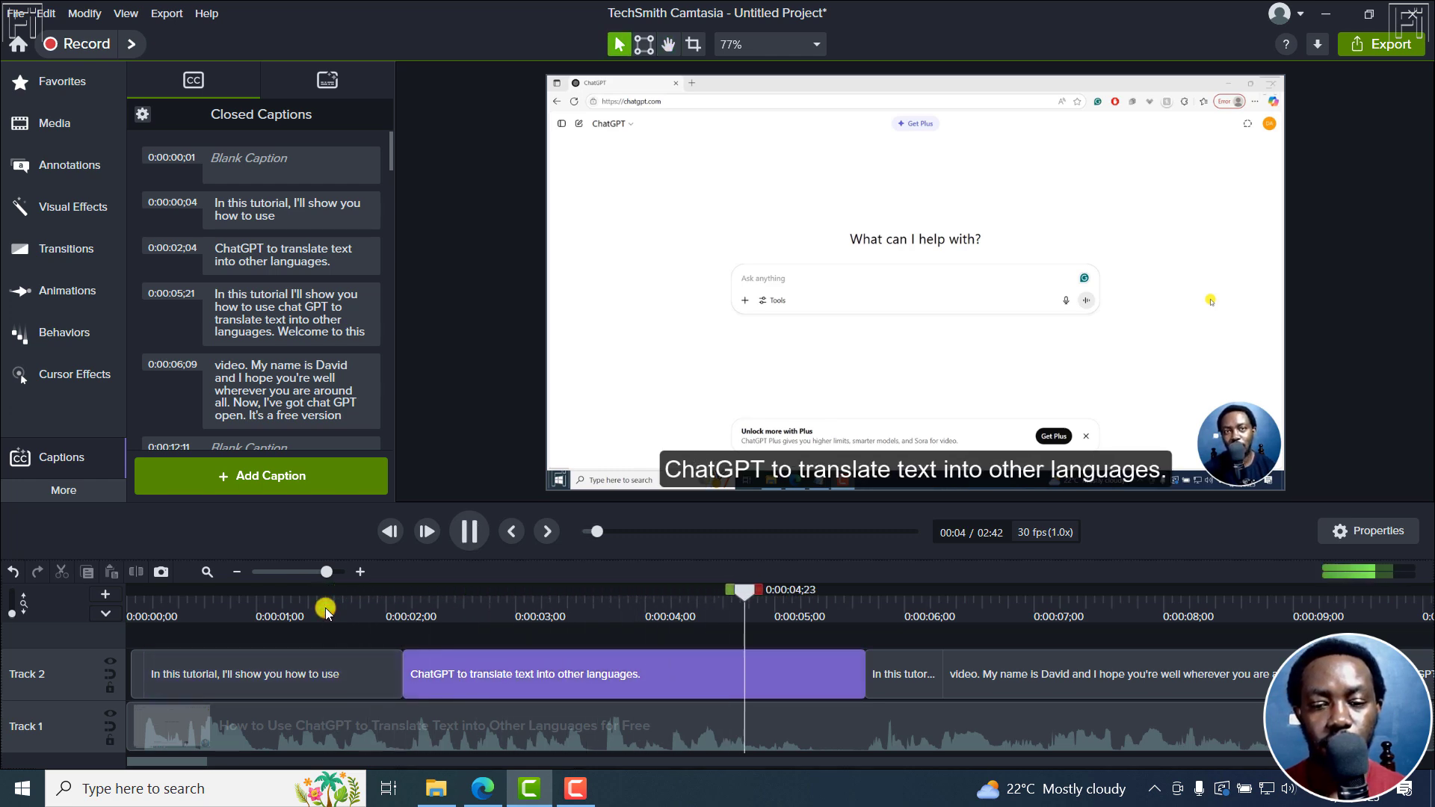
{"action": "key", "text": "space"}
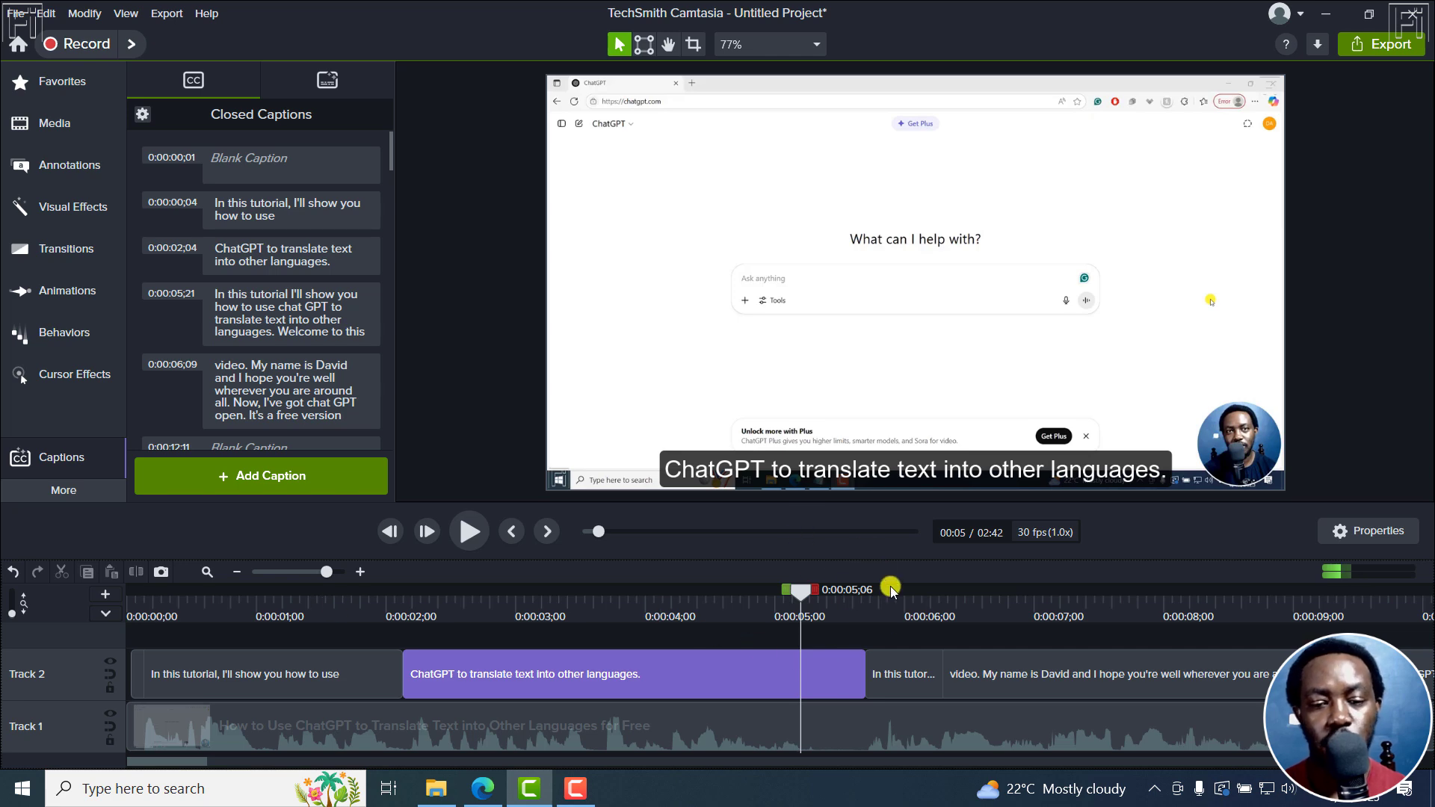
- Delete the repeated text before 'Welcome' in the following caption
{"action": "left_click", "coordinate": [910, 674]}
{"action": "double_click", "coordinate": [907, 674]}
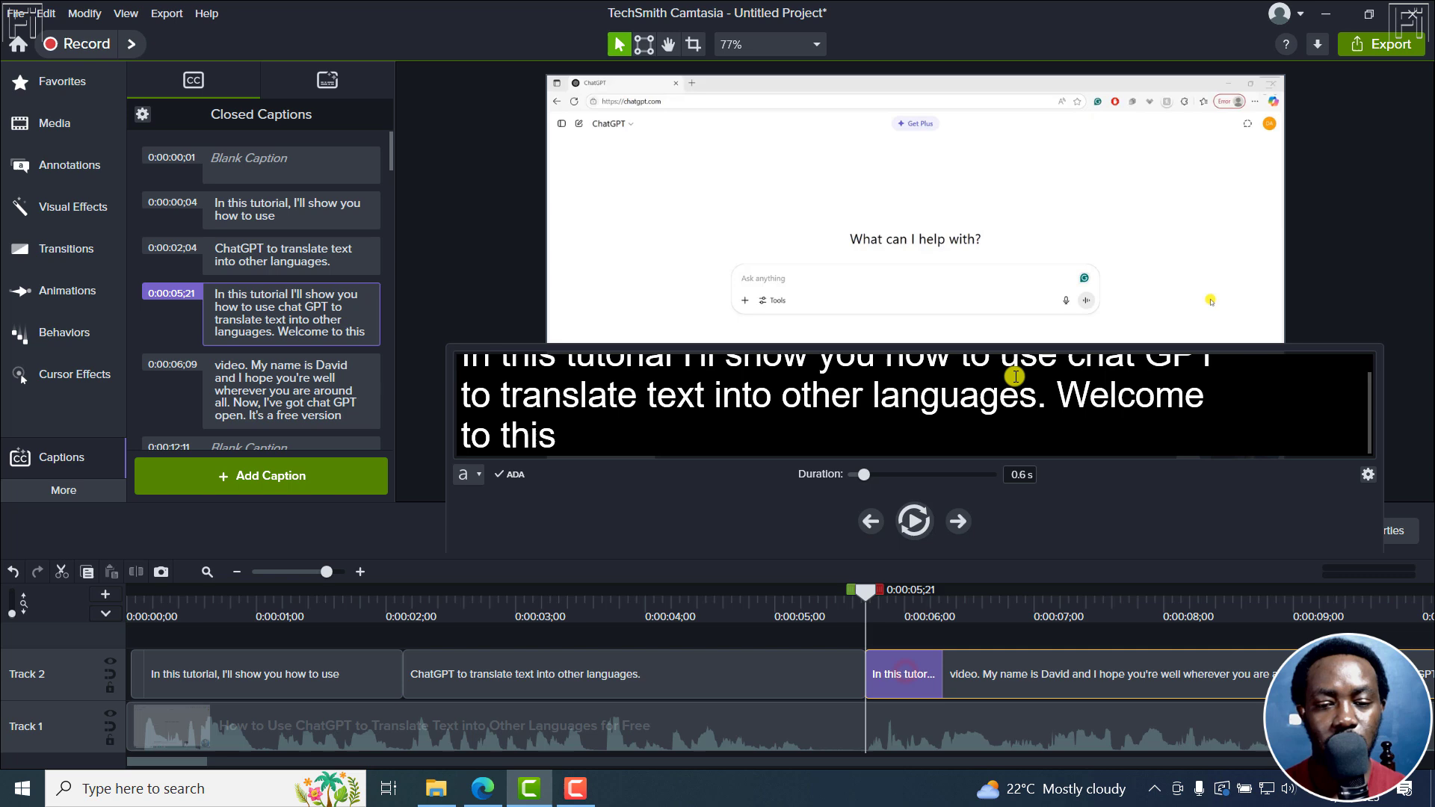
{"action": "left_click", "coordinate": [1053, 393]}
{"action": "key", "text": "ctrl+shift+Home"}
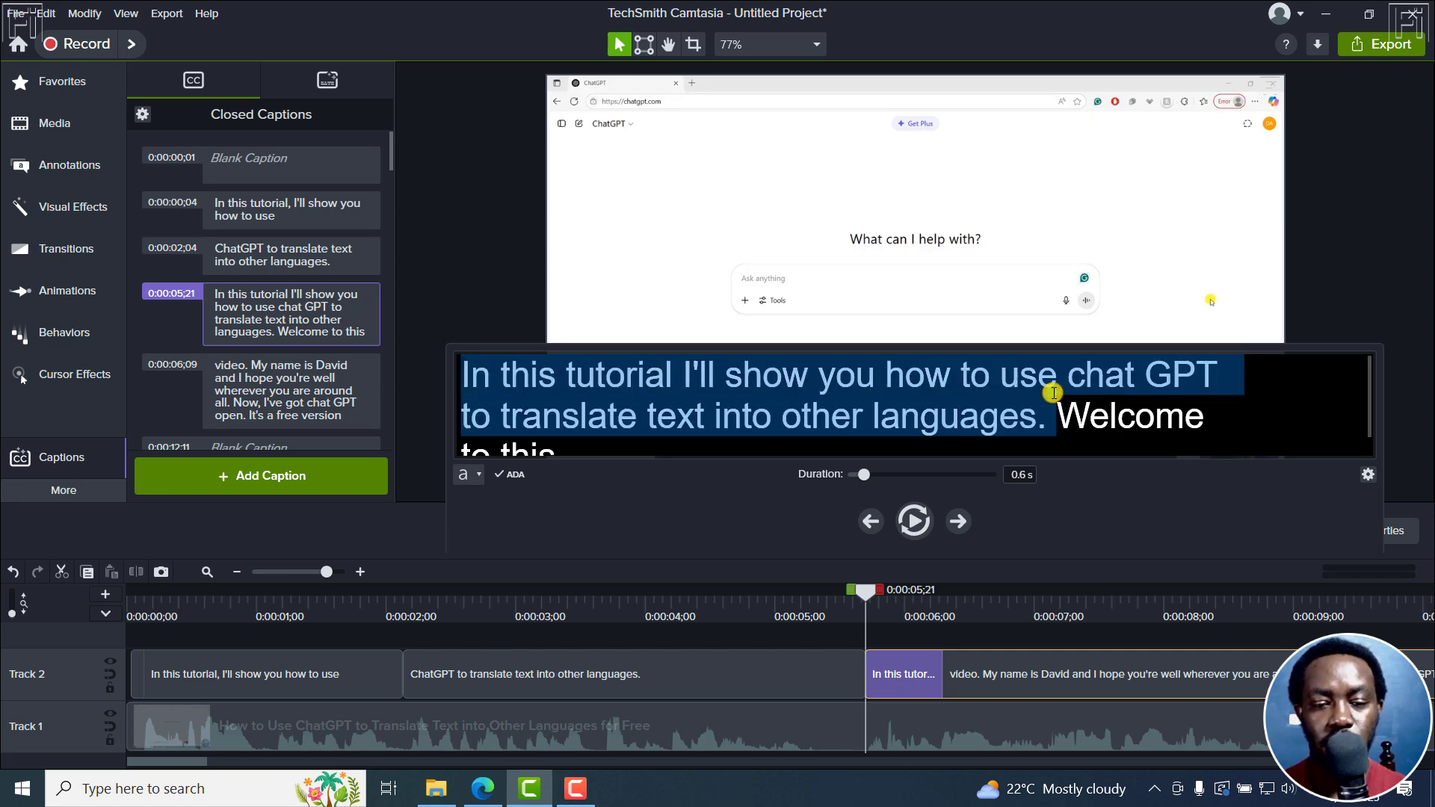
{"action": "key", "text": "BackSpace"}
- Play back from 0:00:04;27 and split the long caption at 0:00:09;10
{"action": "left_click_drag", "start_coordinate": [864, 594], "coordinate": [760, 616]}
{"action": "key", "text": "space"}
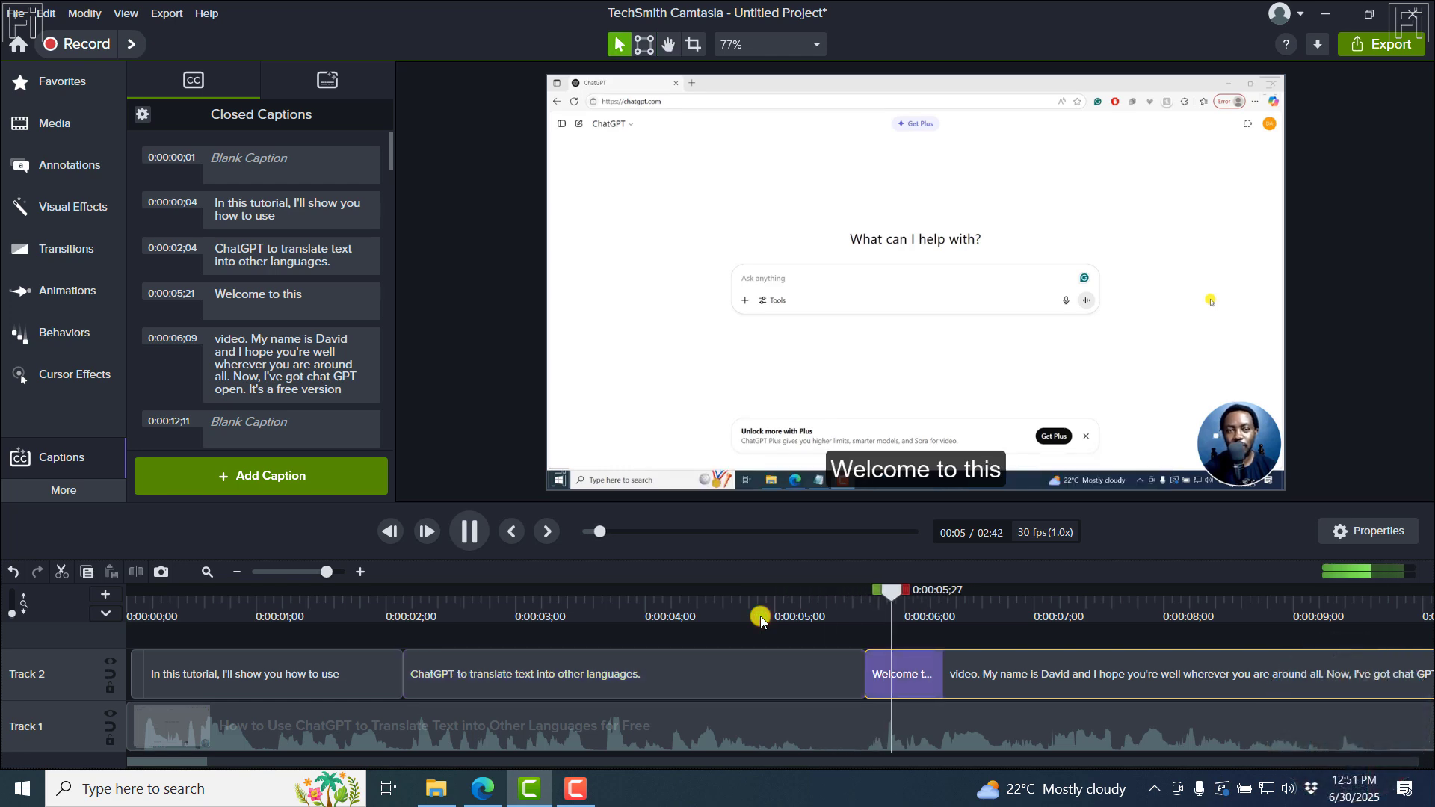
{"action": "key", "text": "space"}
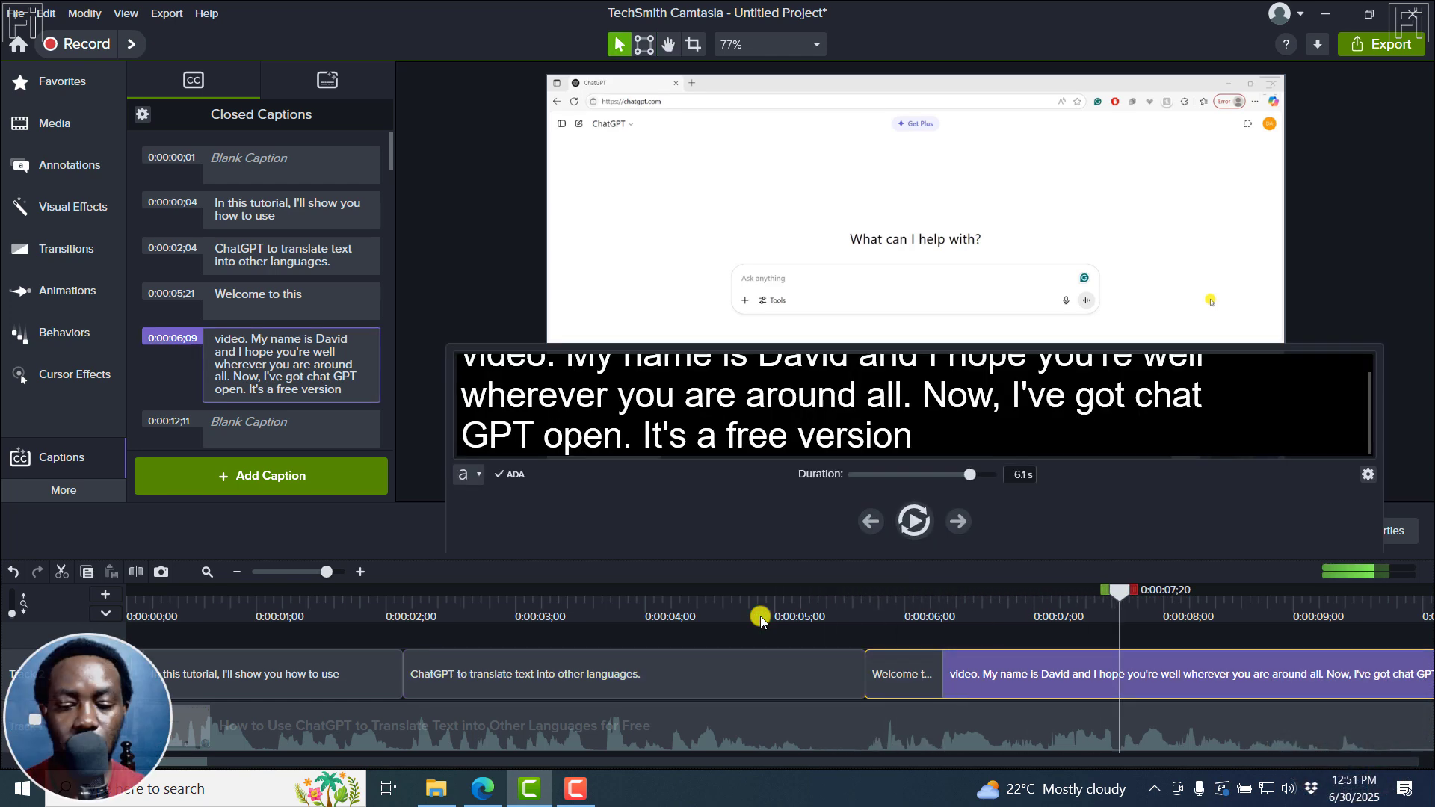
{"action": "key", "text": "space"}
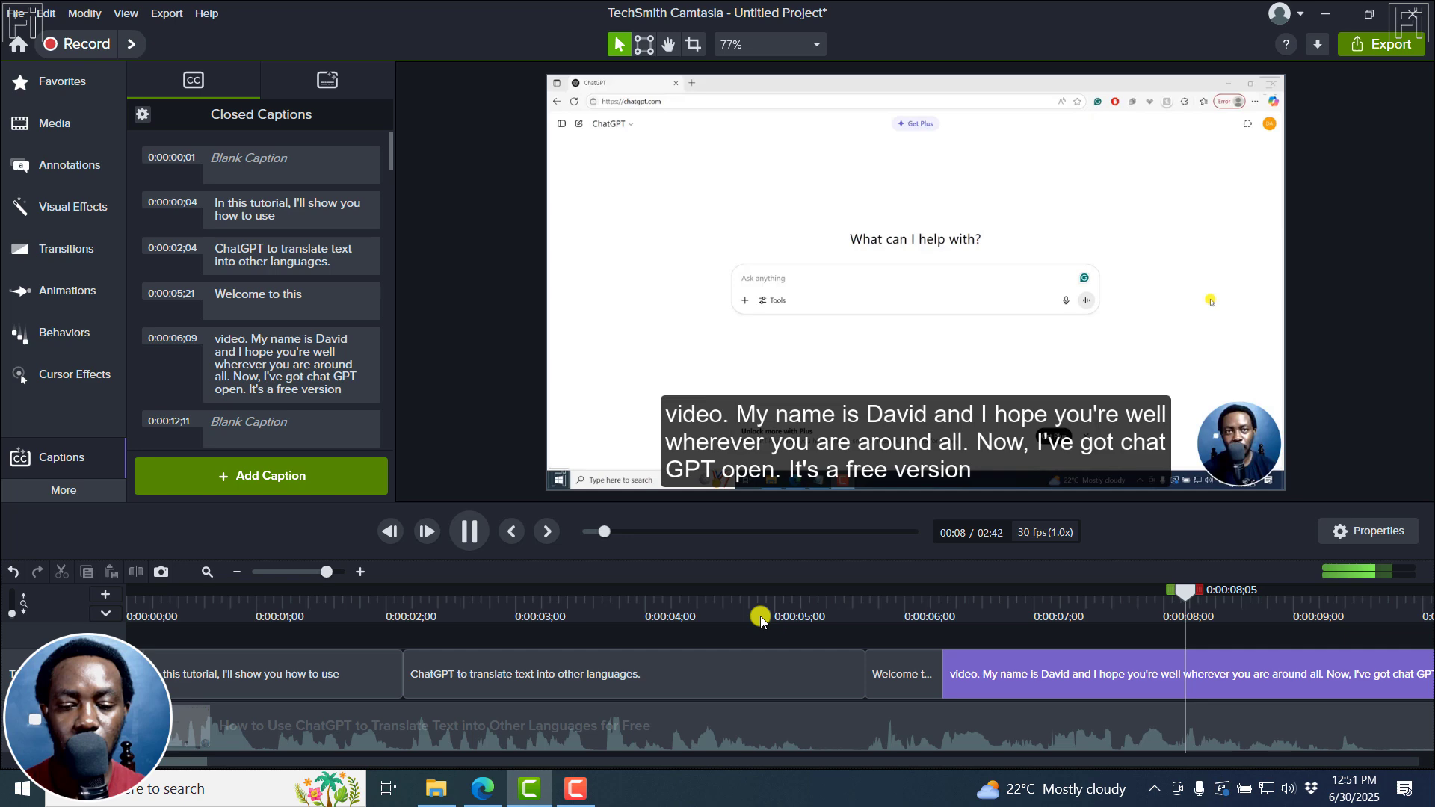
{"action": "key", "text": "space"}
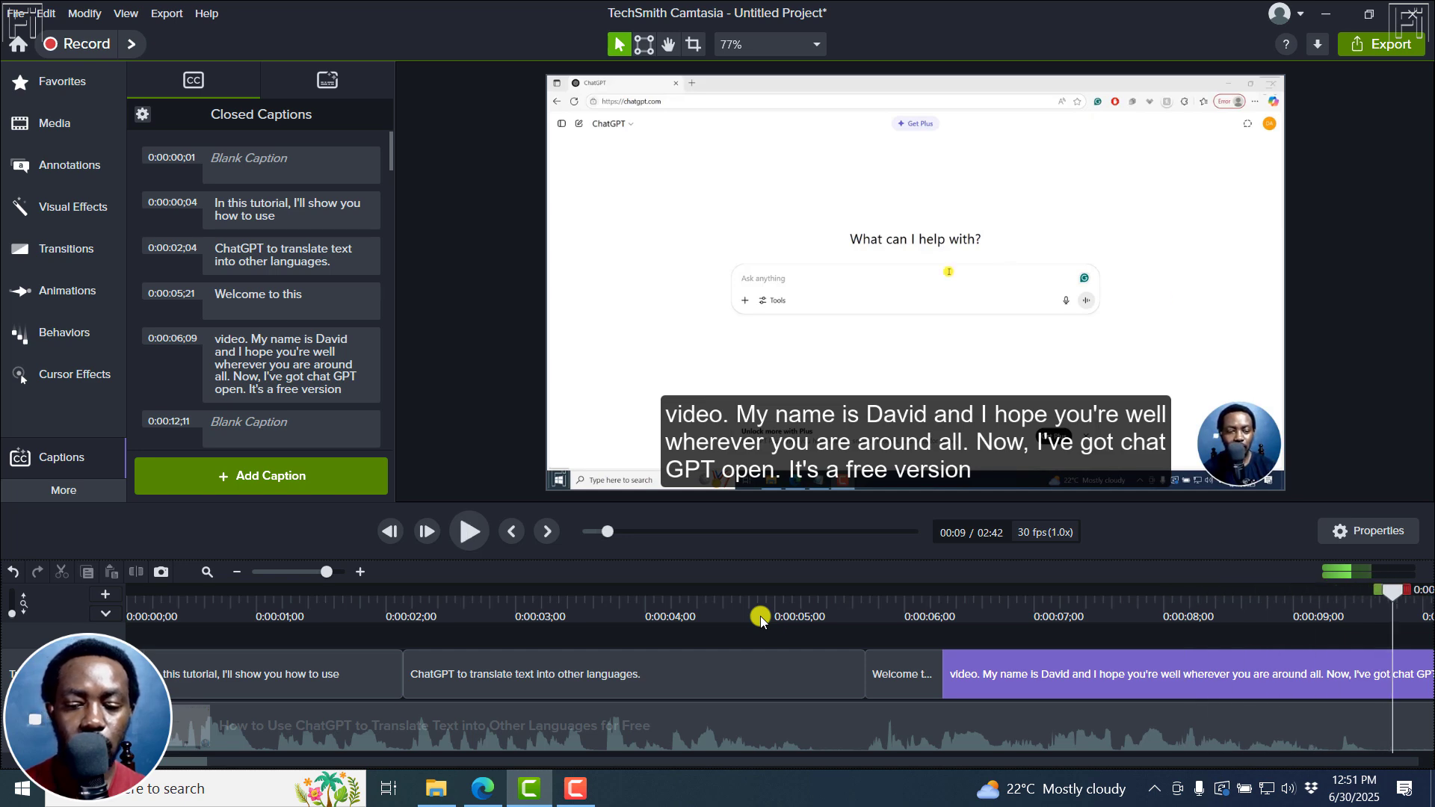
{"action": "left_click_drag", "start_coordinate": [1396, 602], "coordinate": [1341, 613]}
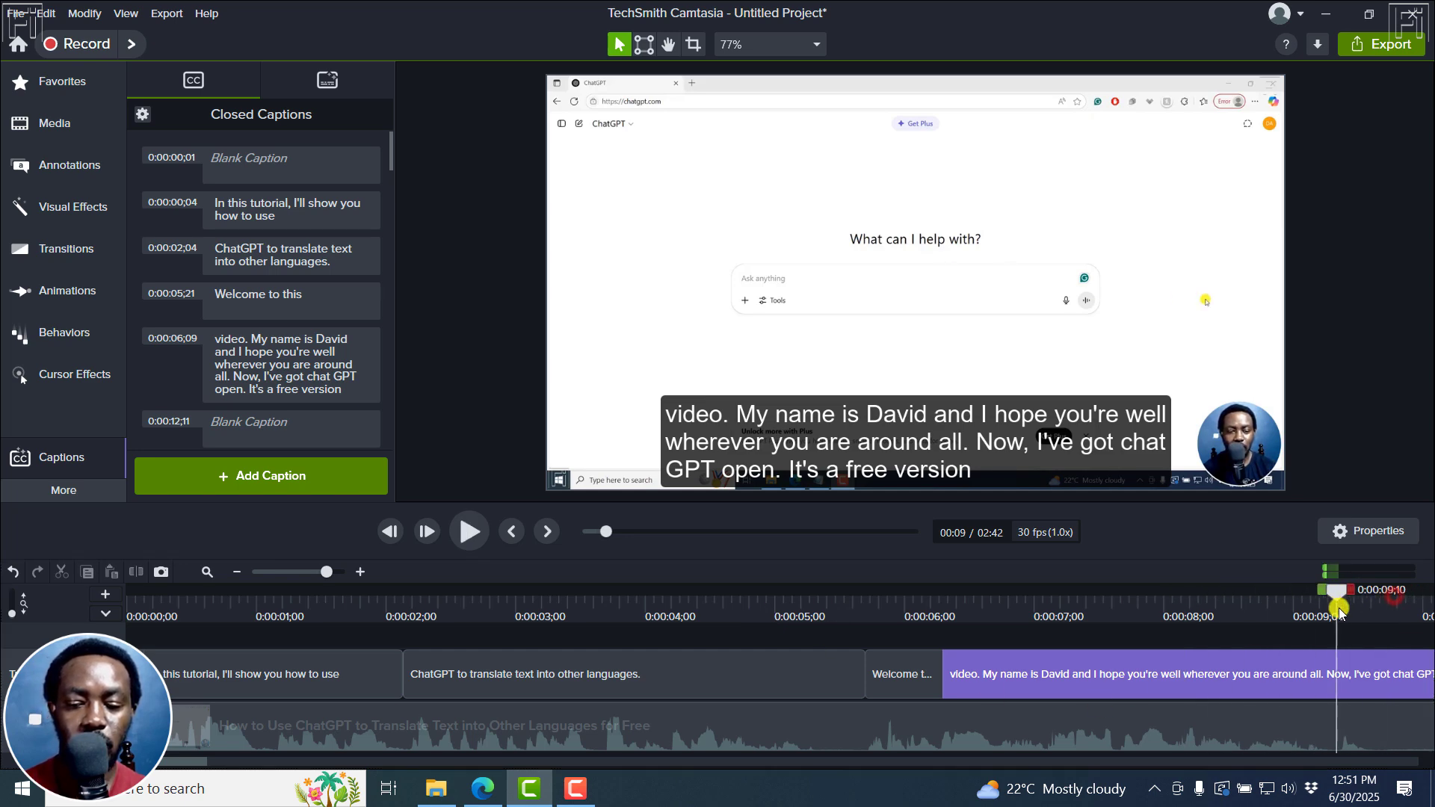
{"action": "key", "text": "s"}
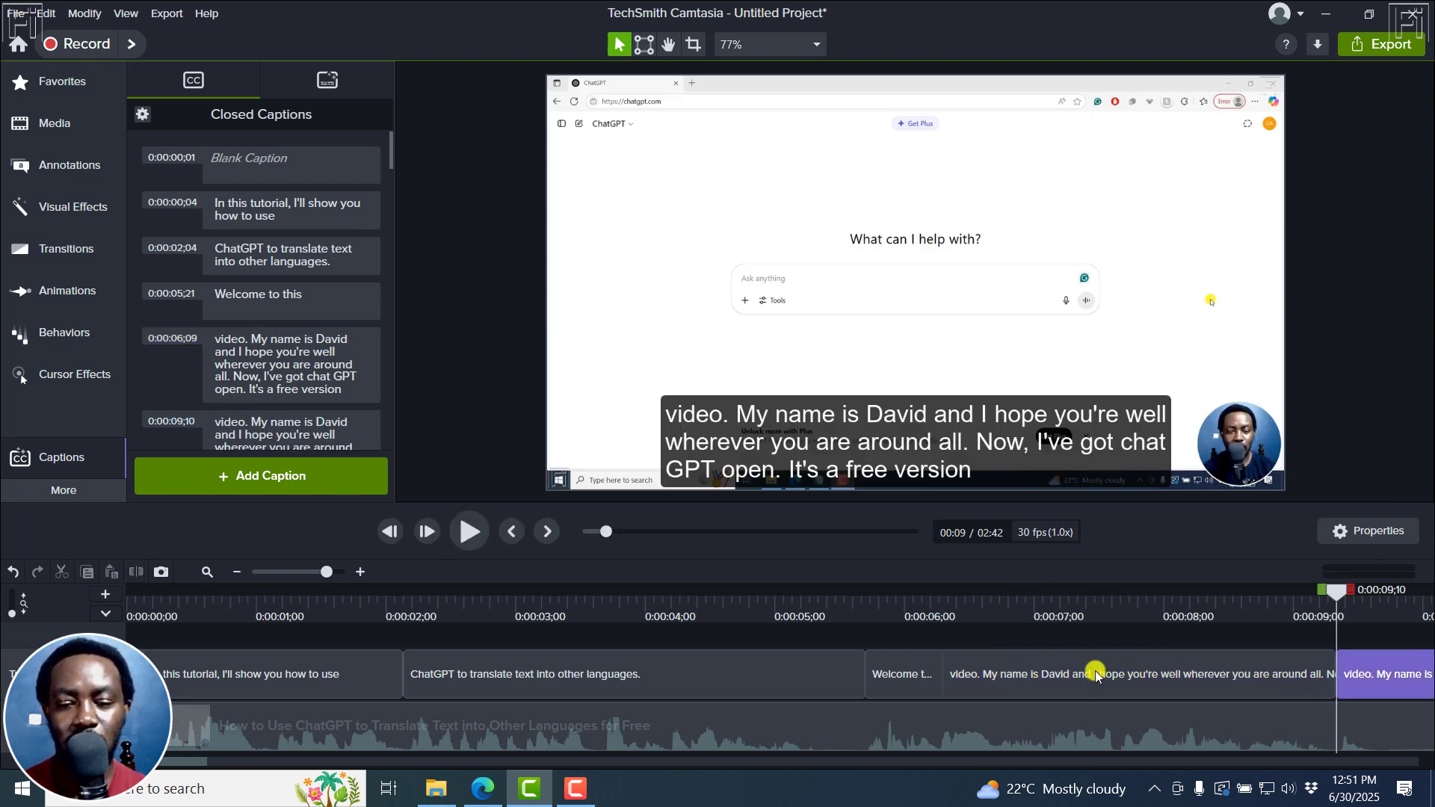
- Delete everything from 'Now' to the end of the David caption
{"action": "left_click", "coordinate": [1004, 665]}
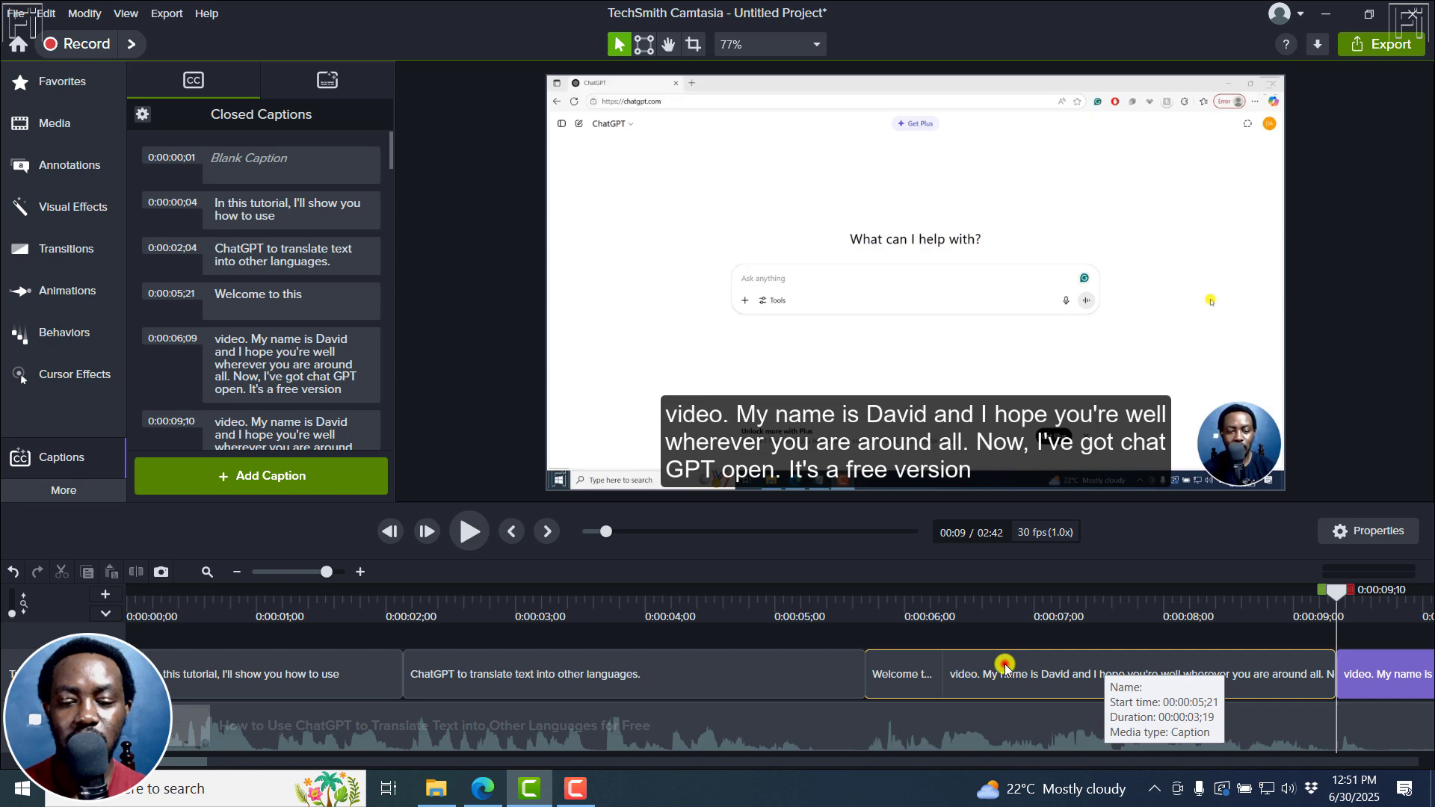
{"action": "double_click", "coordinate": [1005, 665]}
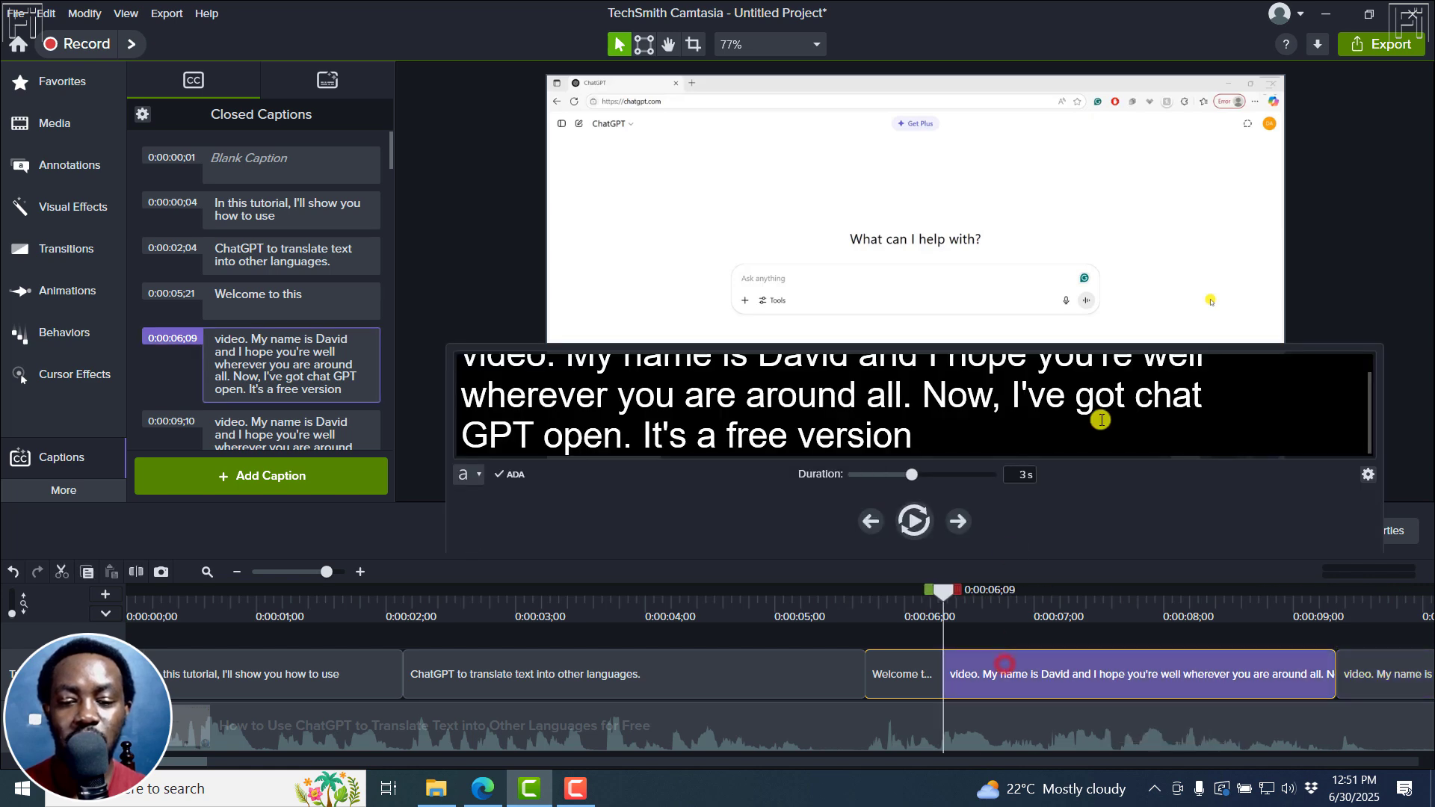
{"action": "key", "text": "ctrl+shift+End"}
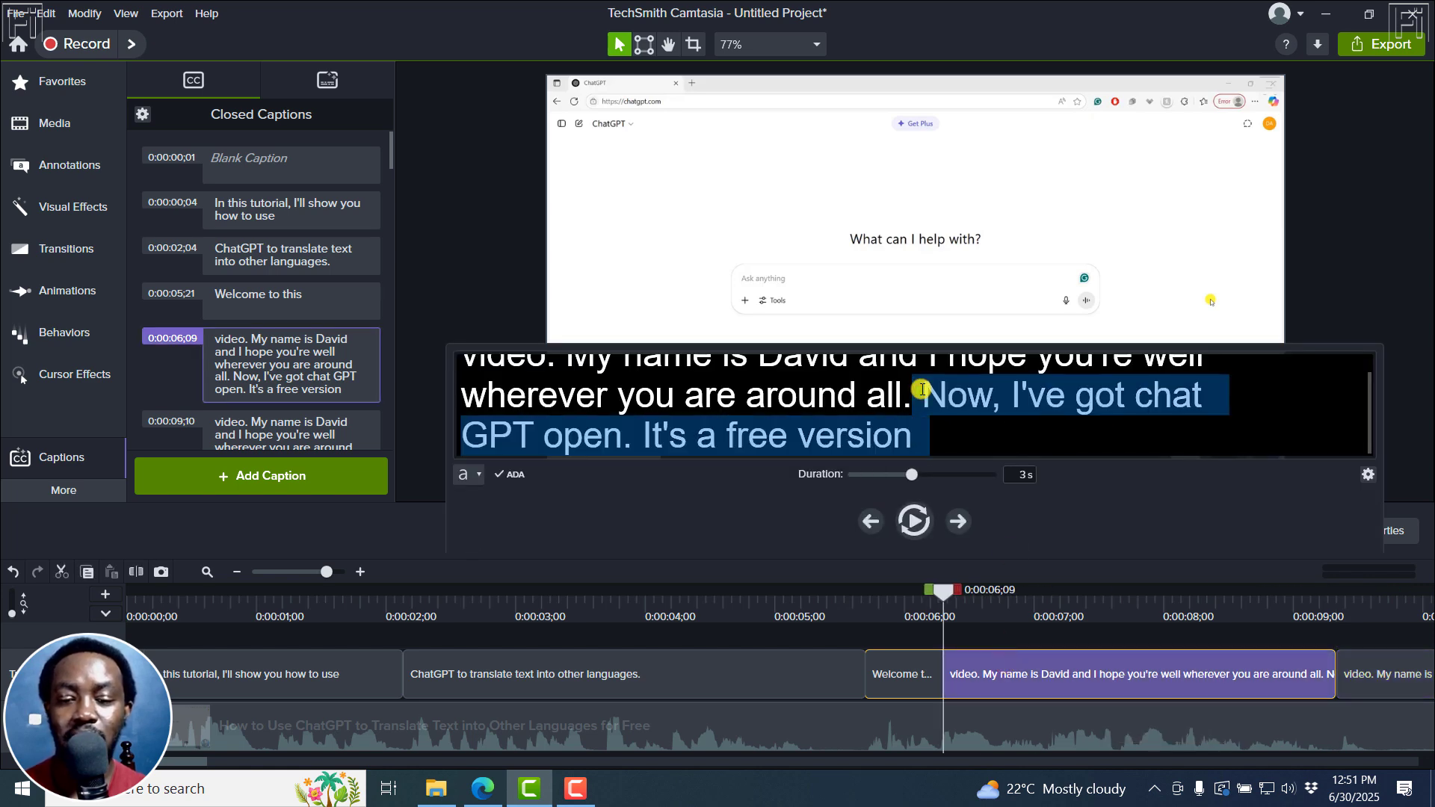
{"action": "key", "text": "Delete"}
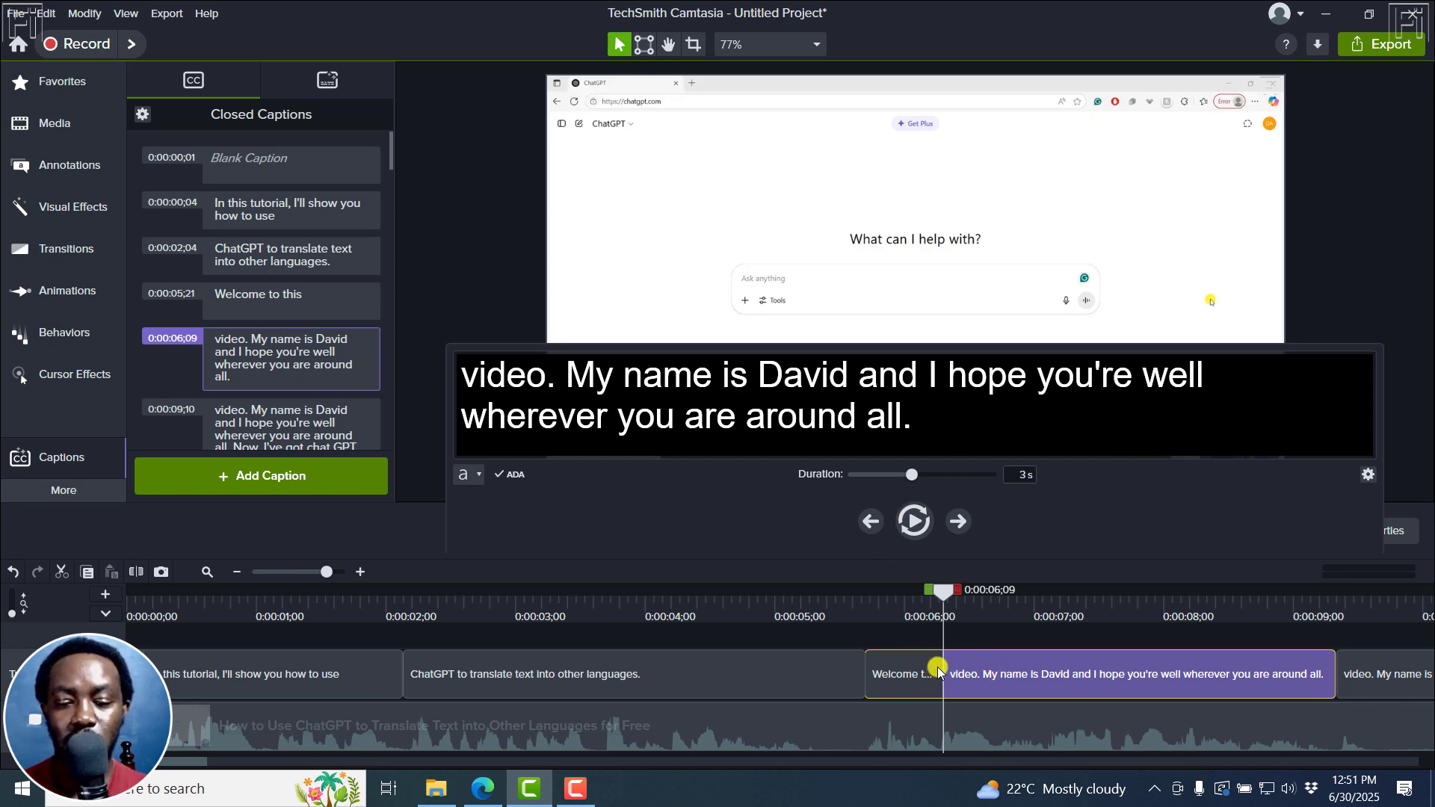
- Merge the 'Welcome to this' caption into it and remove the line break before 'video'
{"action": "right_click", "coordinate": [972, 667]}
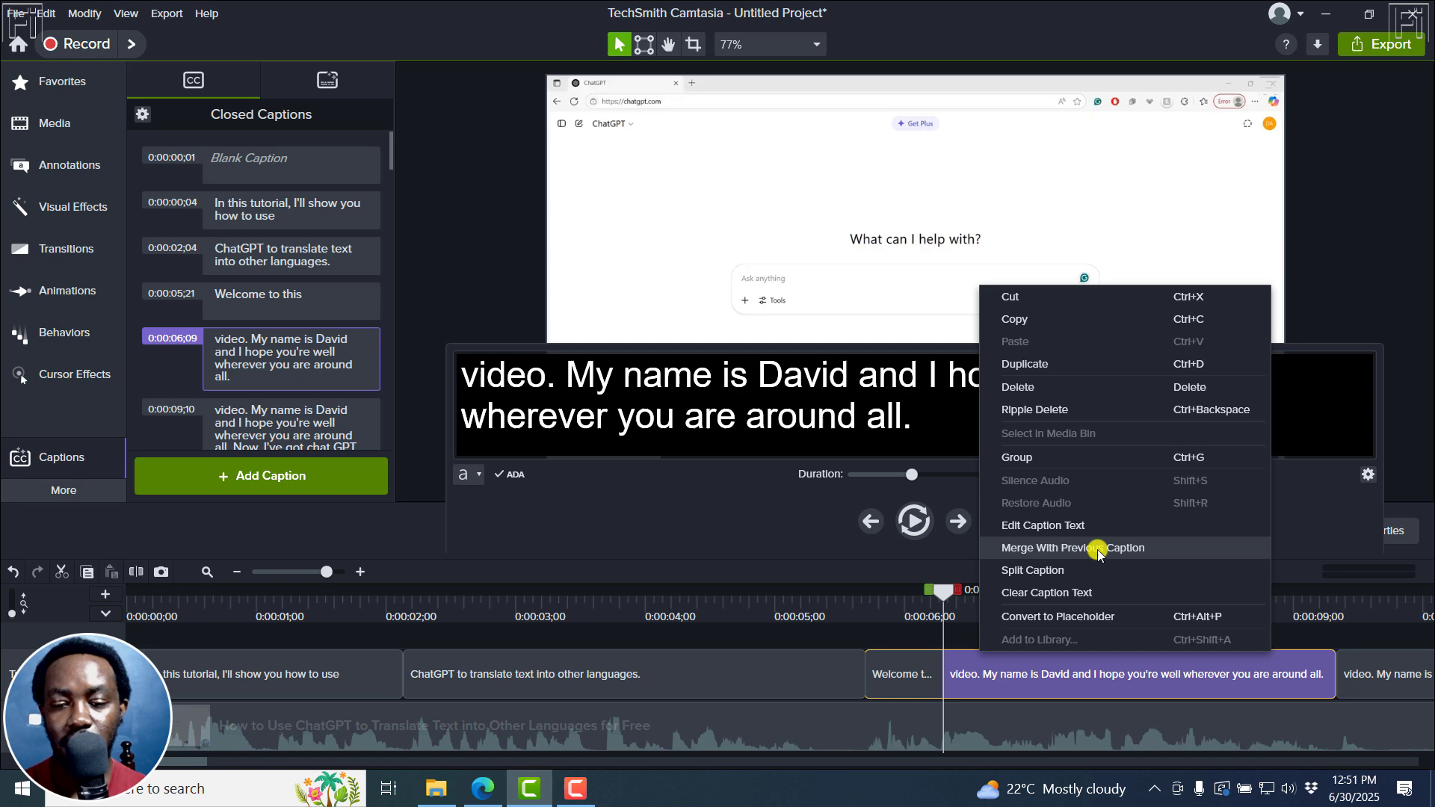
{"action": "left_click", "coordinate": [1069, 550]}
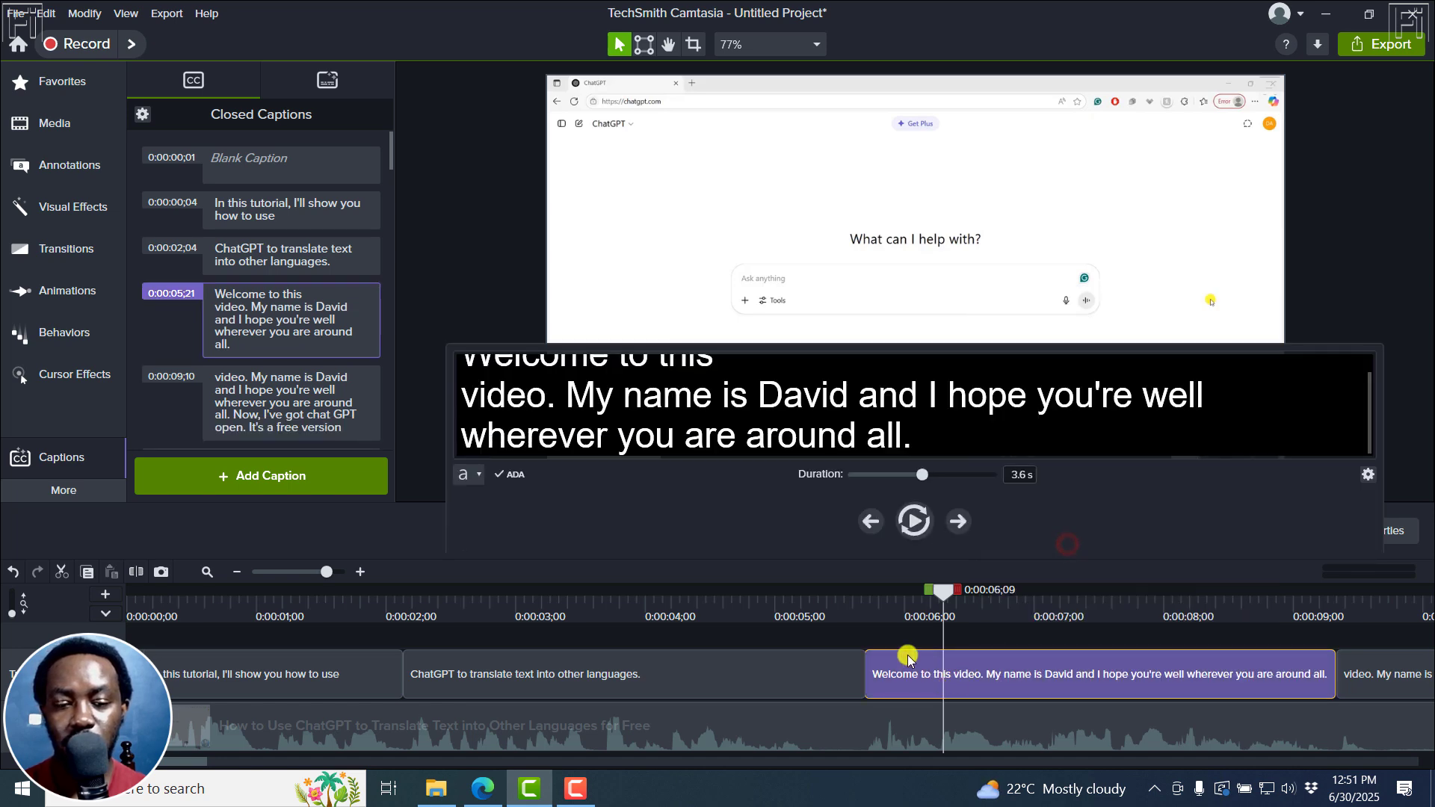
{"action": "left_click", "coordinate": [758, 370]}
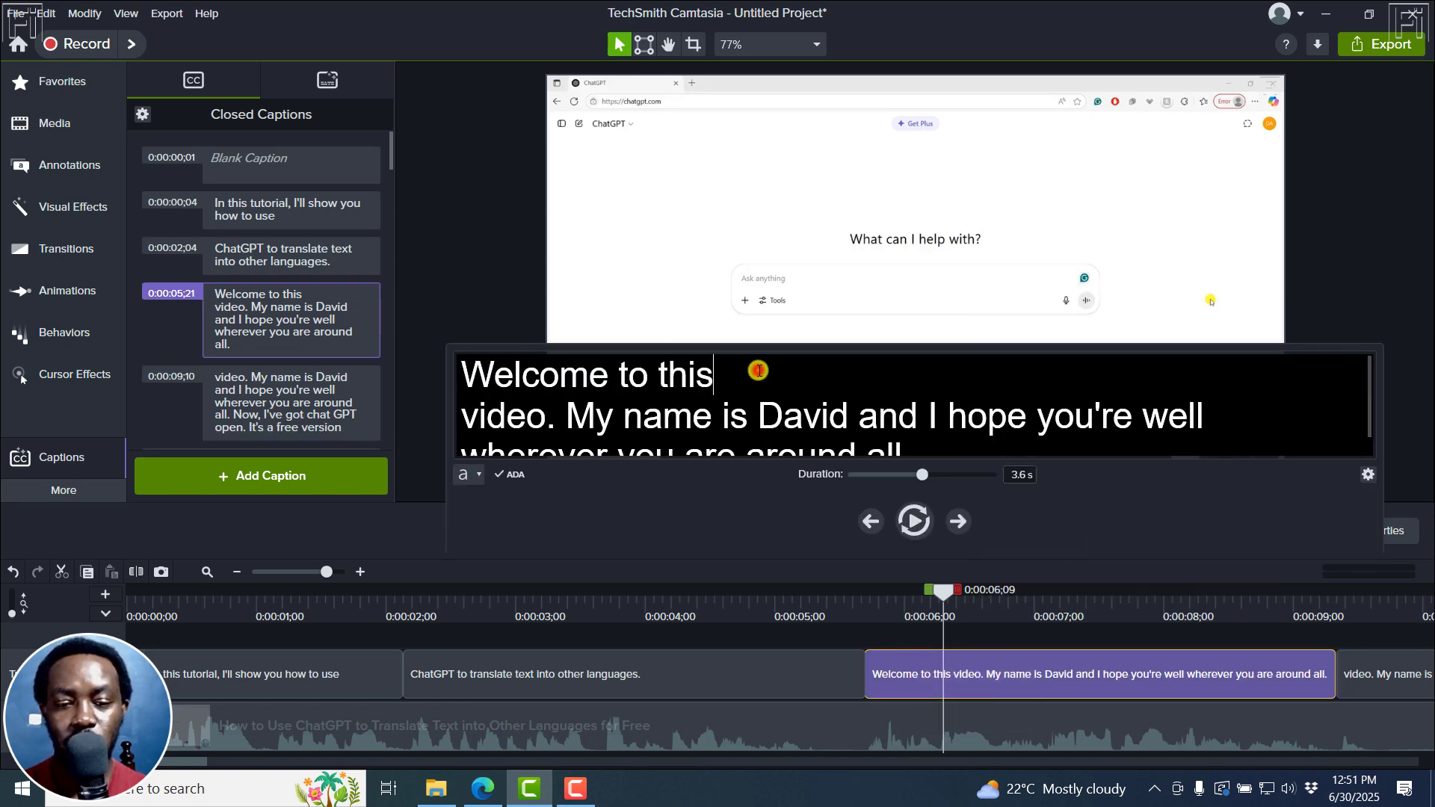
{"action": "key", "text": "BackSpace"}
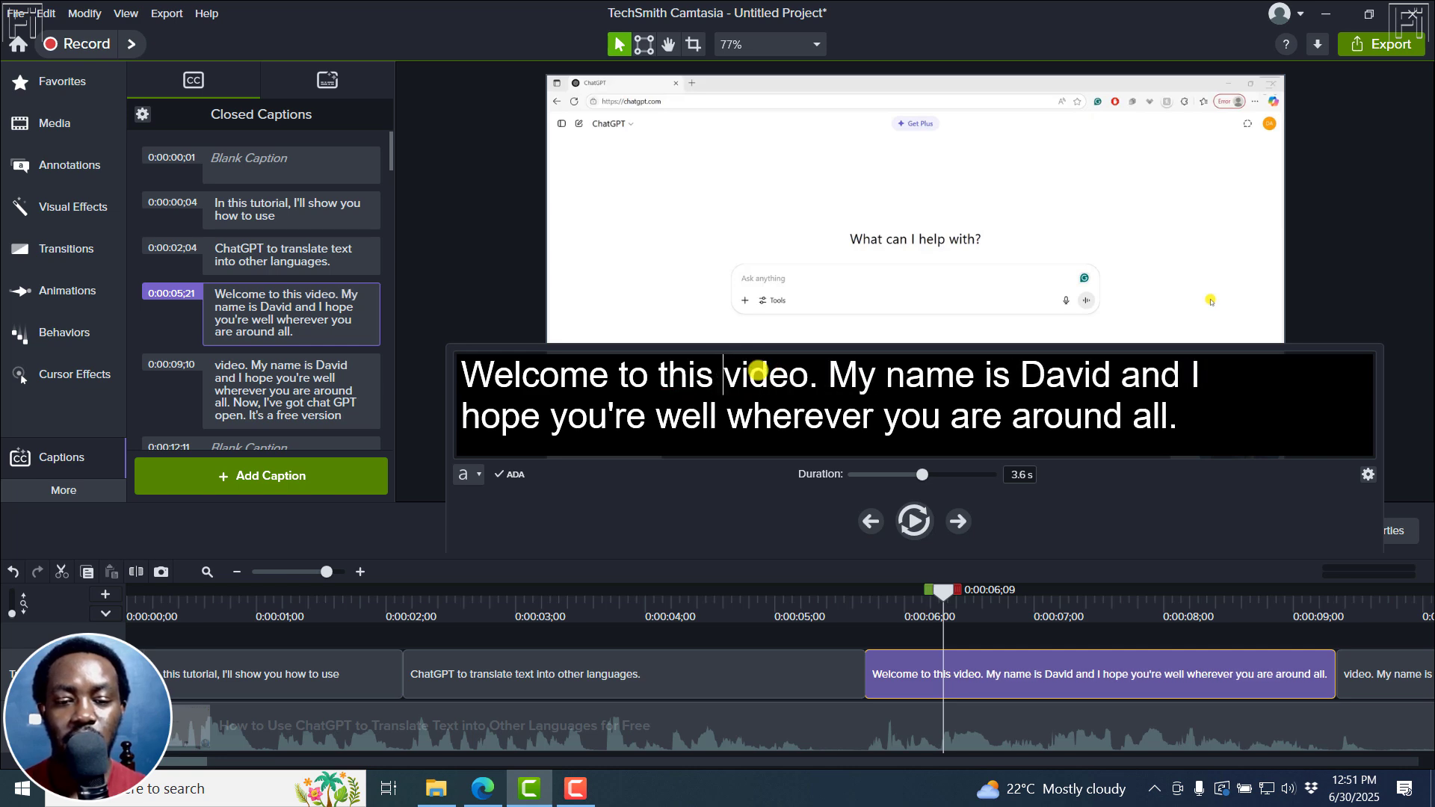
- Split the merged caption clip at the 0:00:06;22 playhead position
{"action": "left_click", "coordinate": [800, 639]}
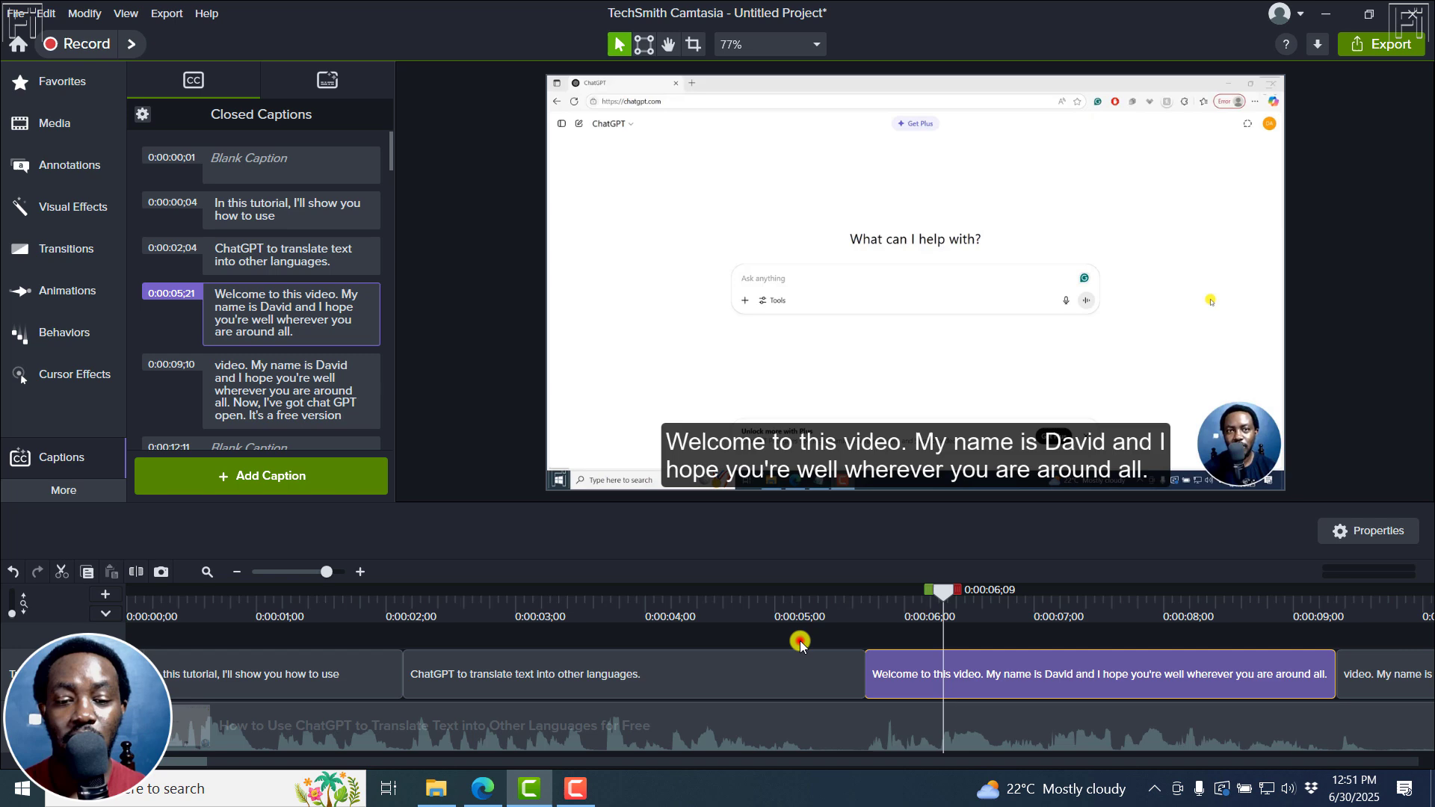
{"action": "left_click", "coordinate": [867, 596]}
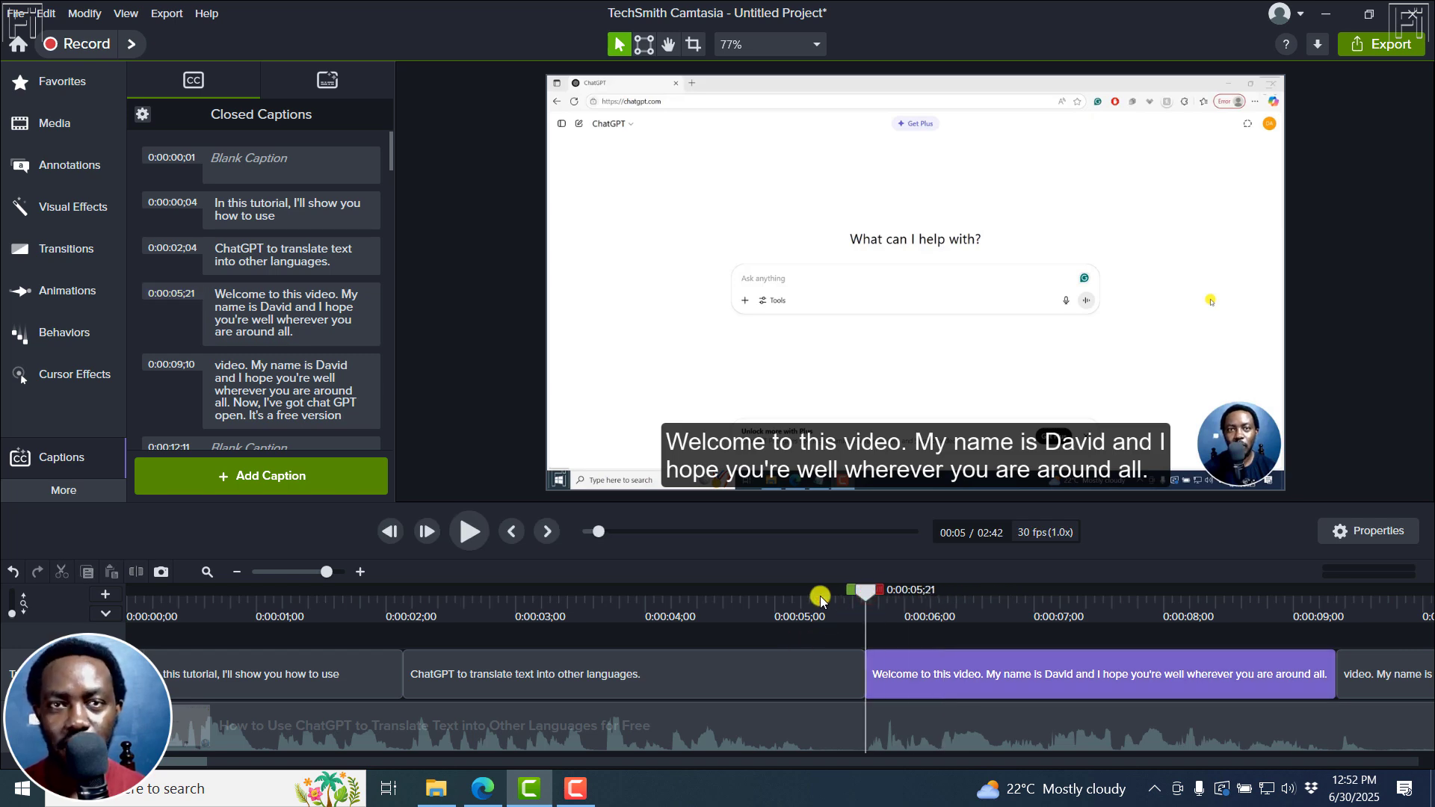
{"action": "key", "text": "space"}
{"action": "key", "text": "space"}
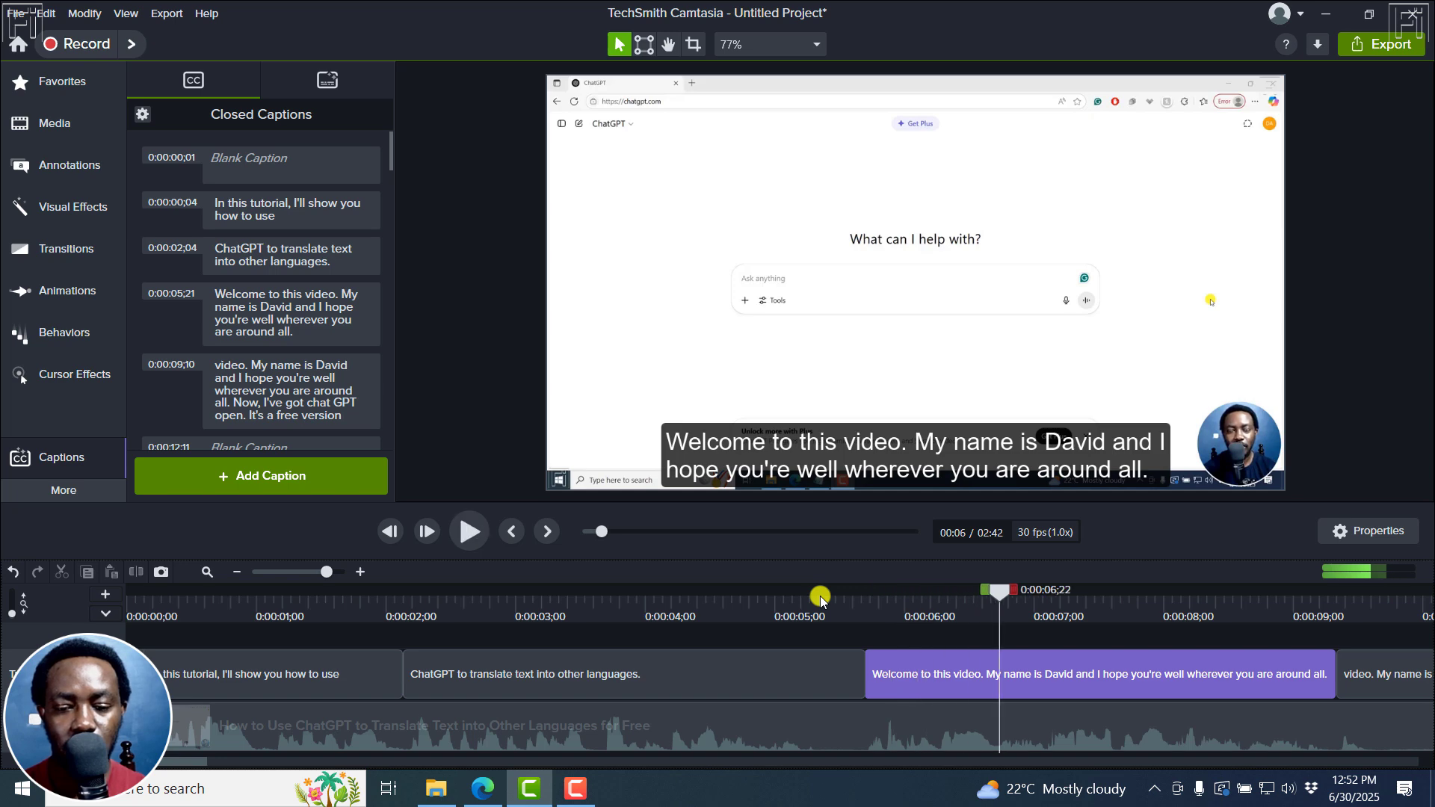
{"action": "left_click", "coordinate": [992, 673]}
{"action": "key", "text": "s"}
- Trim the left caption piece so it reads only 'Welcome to this video.'
{"action": "left_click", "coordinate": [964, 673]}
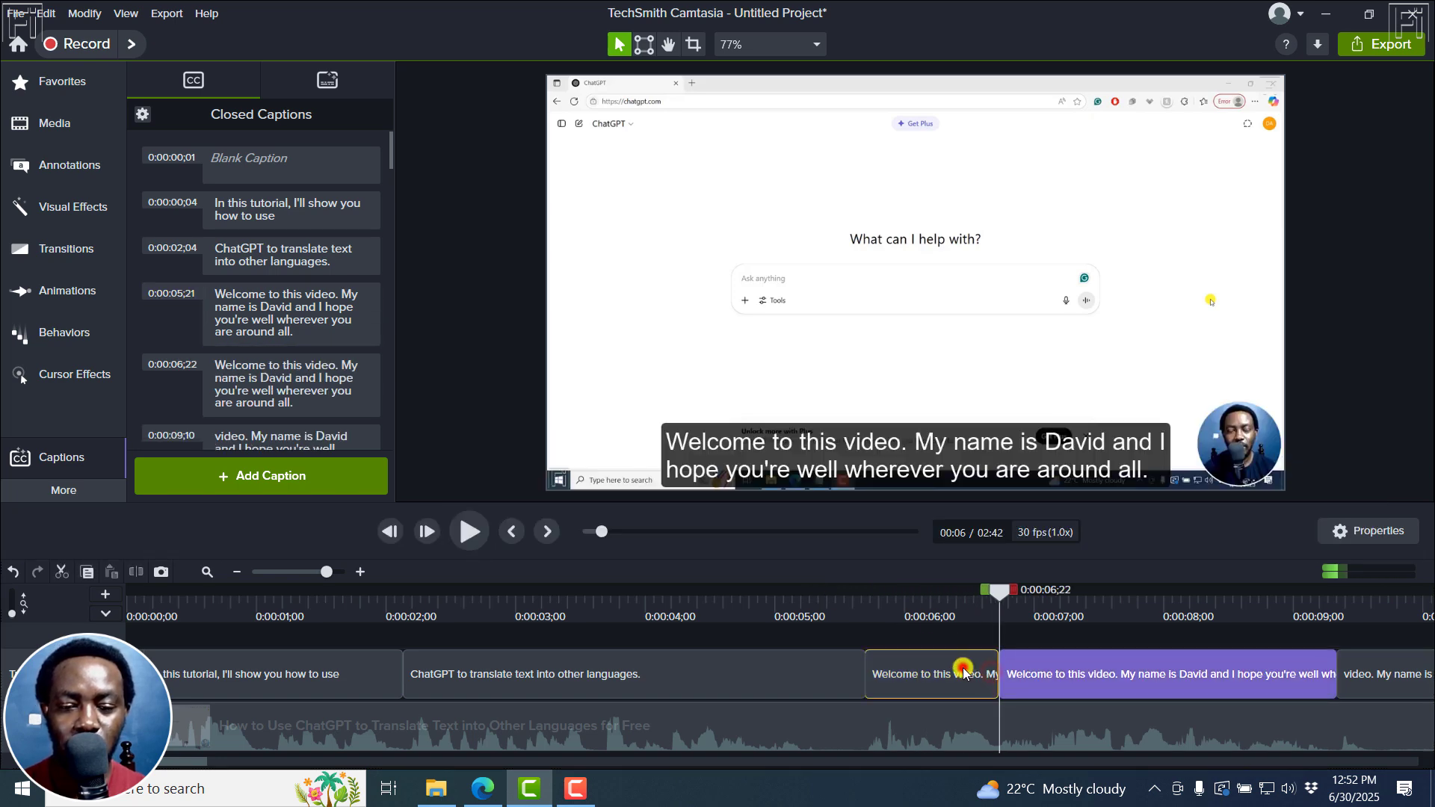
{"action": "left_click", "coordinate": [963, 673]}
{"action": "left_click", "coordinate": [829, 378]}
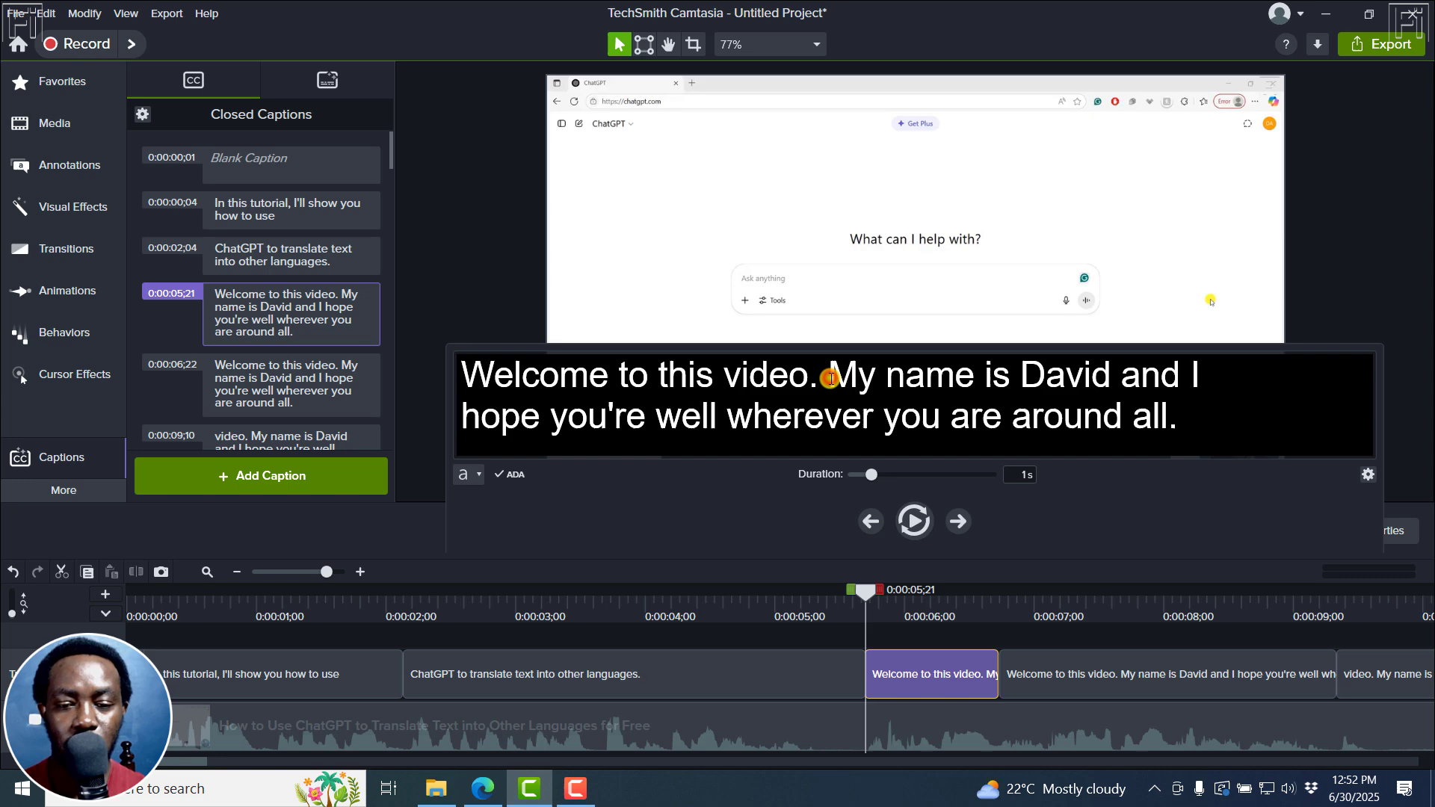
{"action": "key", "text": "ctrl+shift+End"}
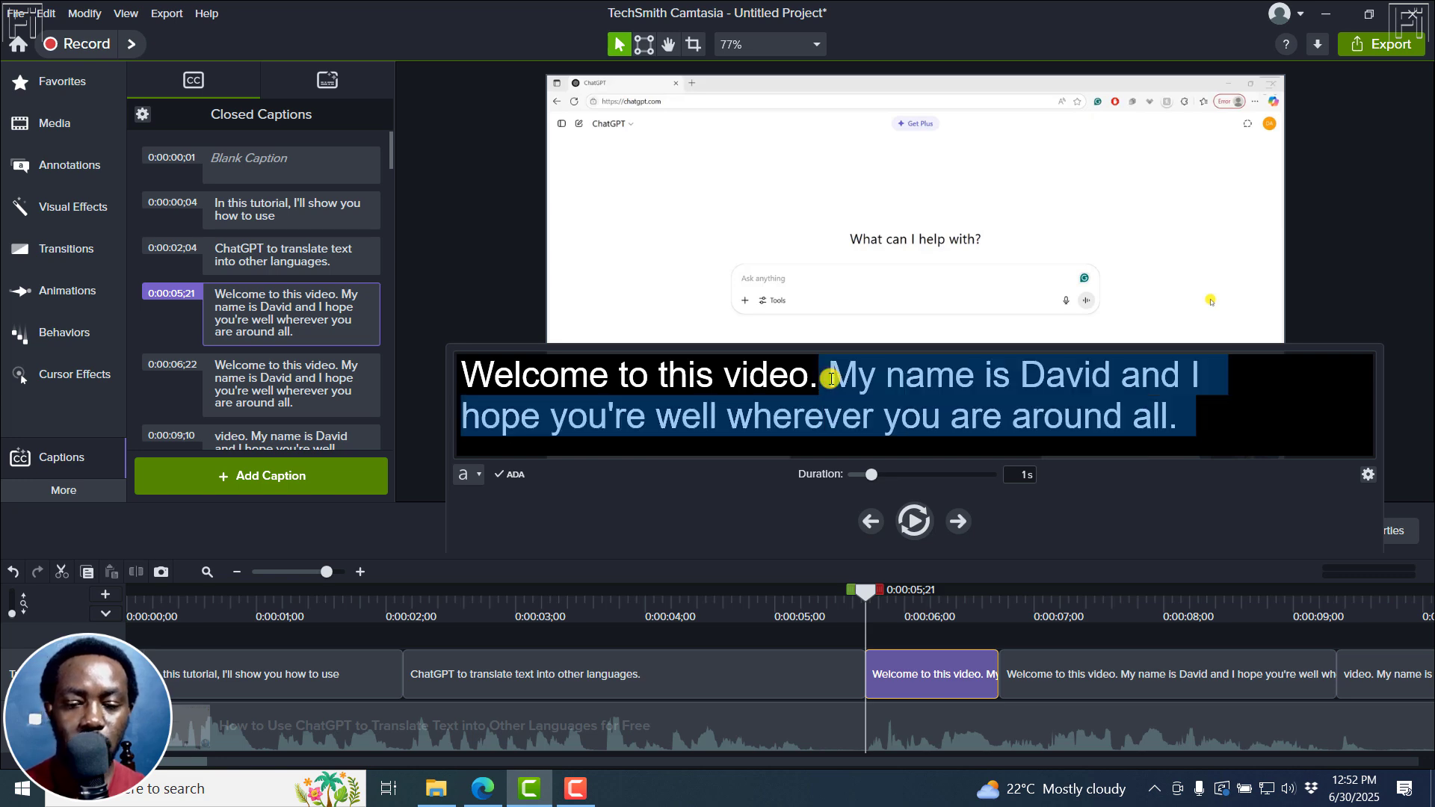
{"action": "key", "text": "Delete"}
- Play back from 5;06 to check the trimmed caption
{"action": "left_click", "coordinate": [811, 621]}
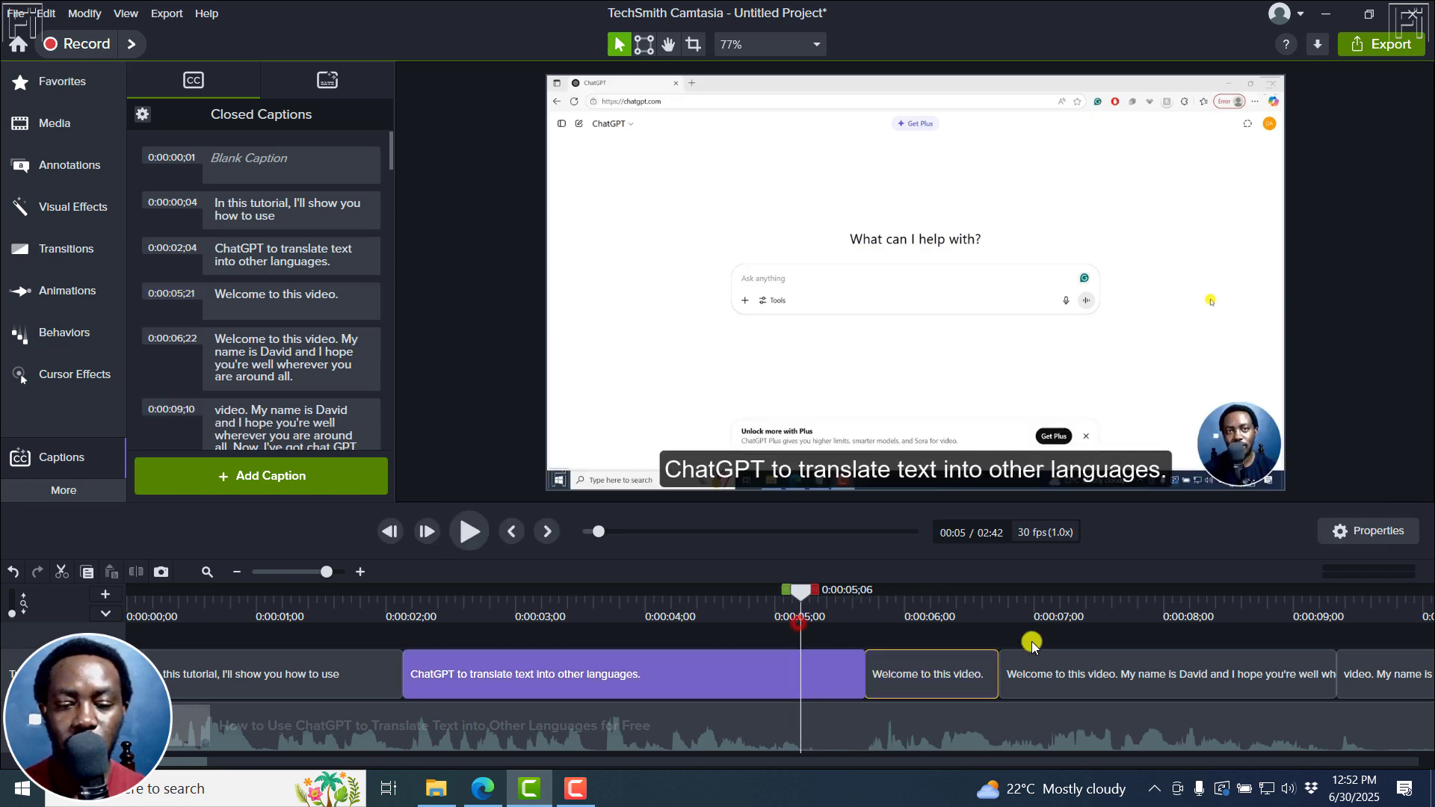
{"action": "key", "text": "space"}
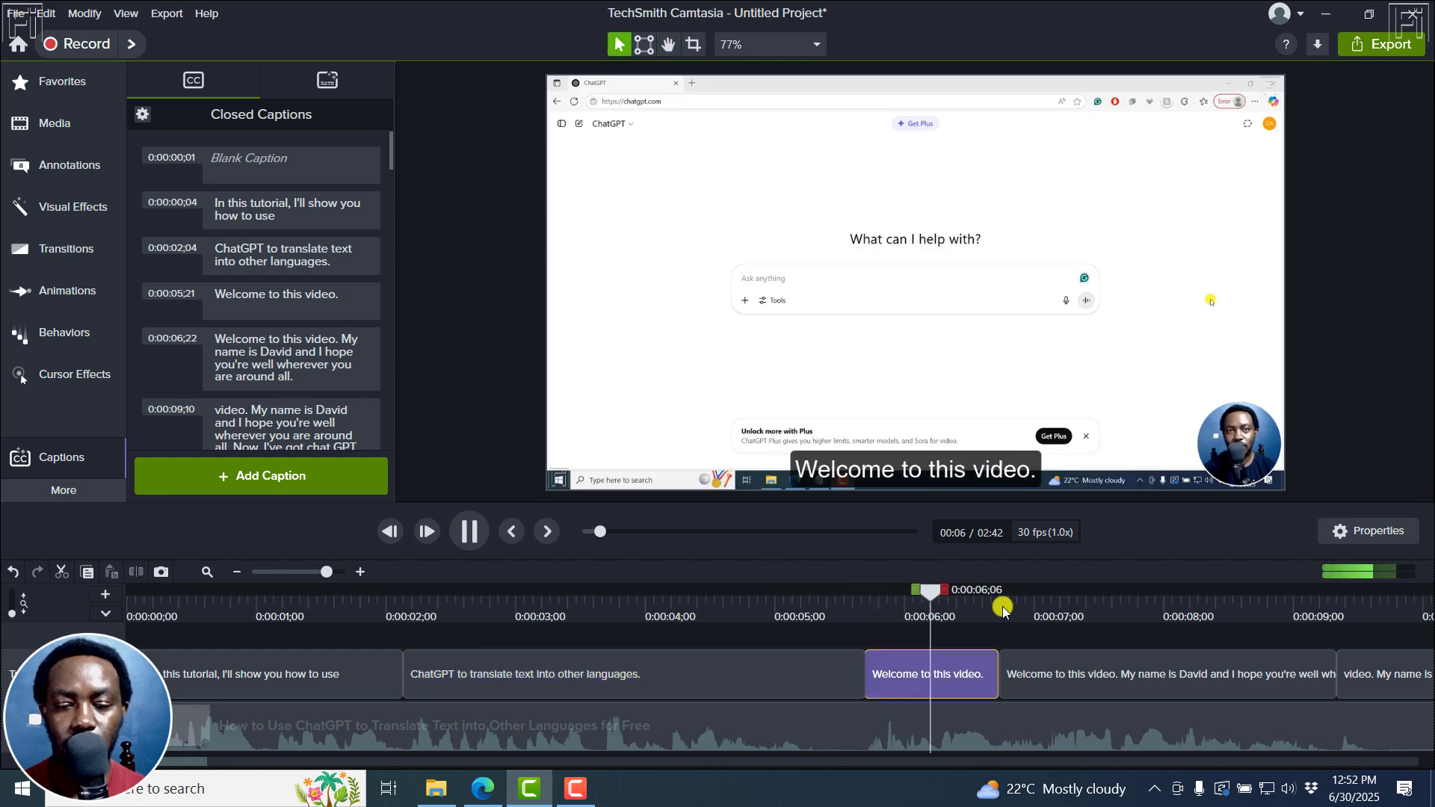
{"action": "key", "text": "space"}
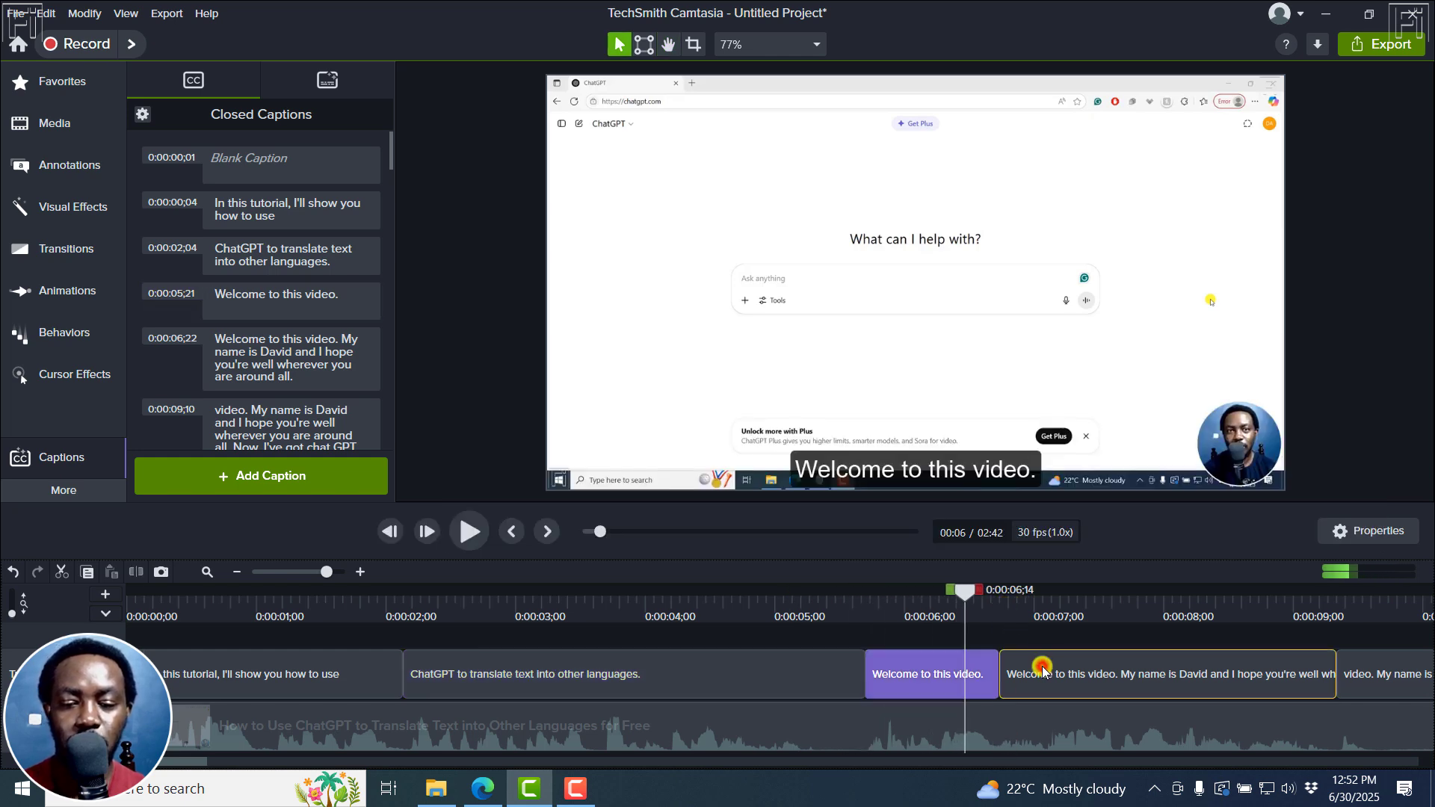
{"action": "left_click", "coordinate": [1082, 673]}
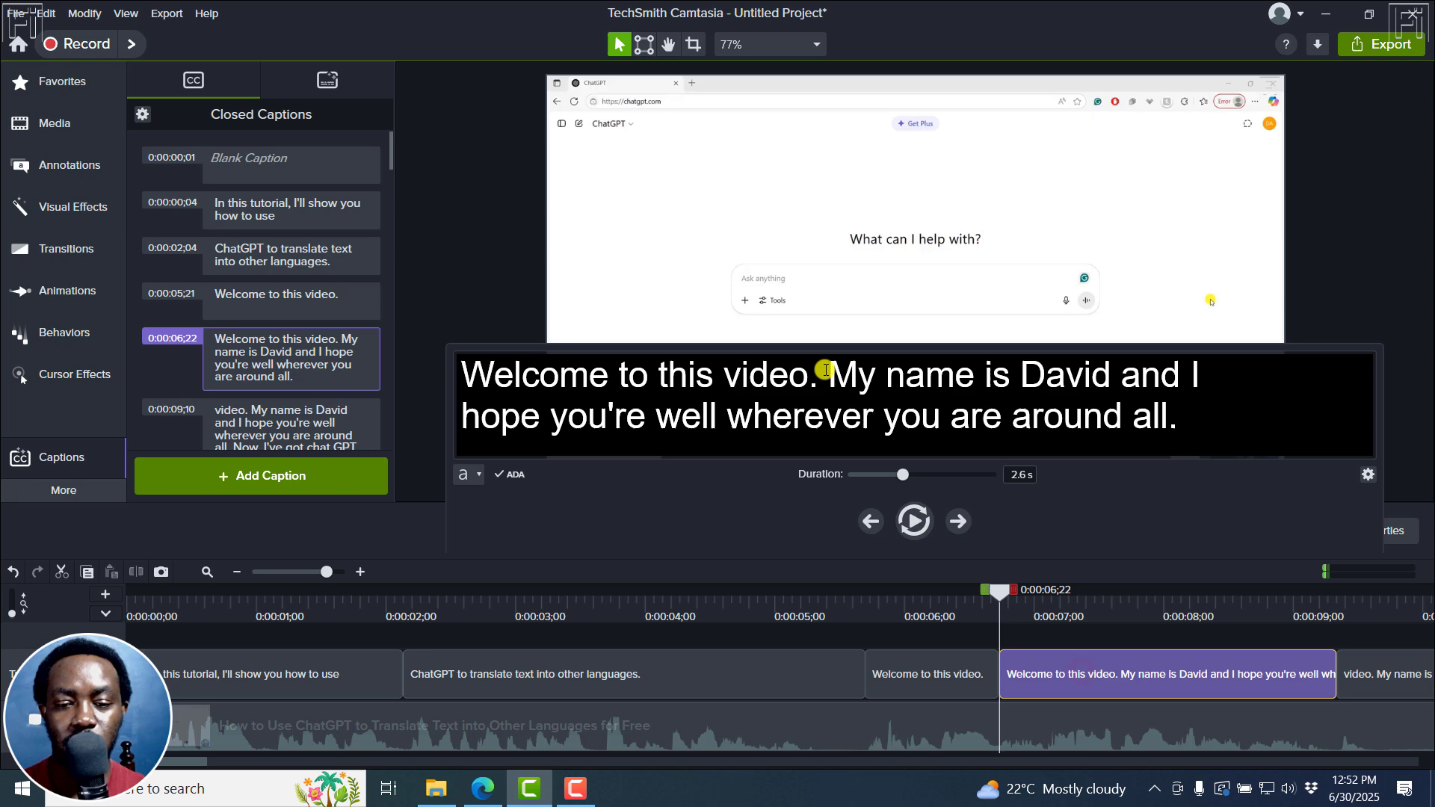
- Delete the repeated 'Welcome to this video.' and start a new caption line before 'well'
{"action": "left_click_drag", "start_coordinate": [825, 369], "coordinate": [507, 378]}
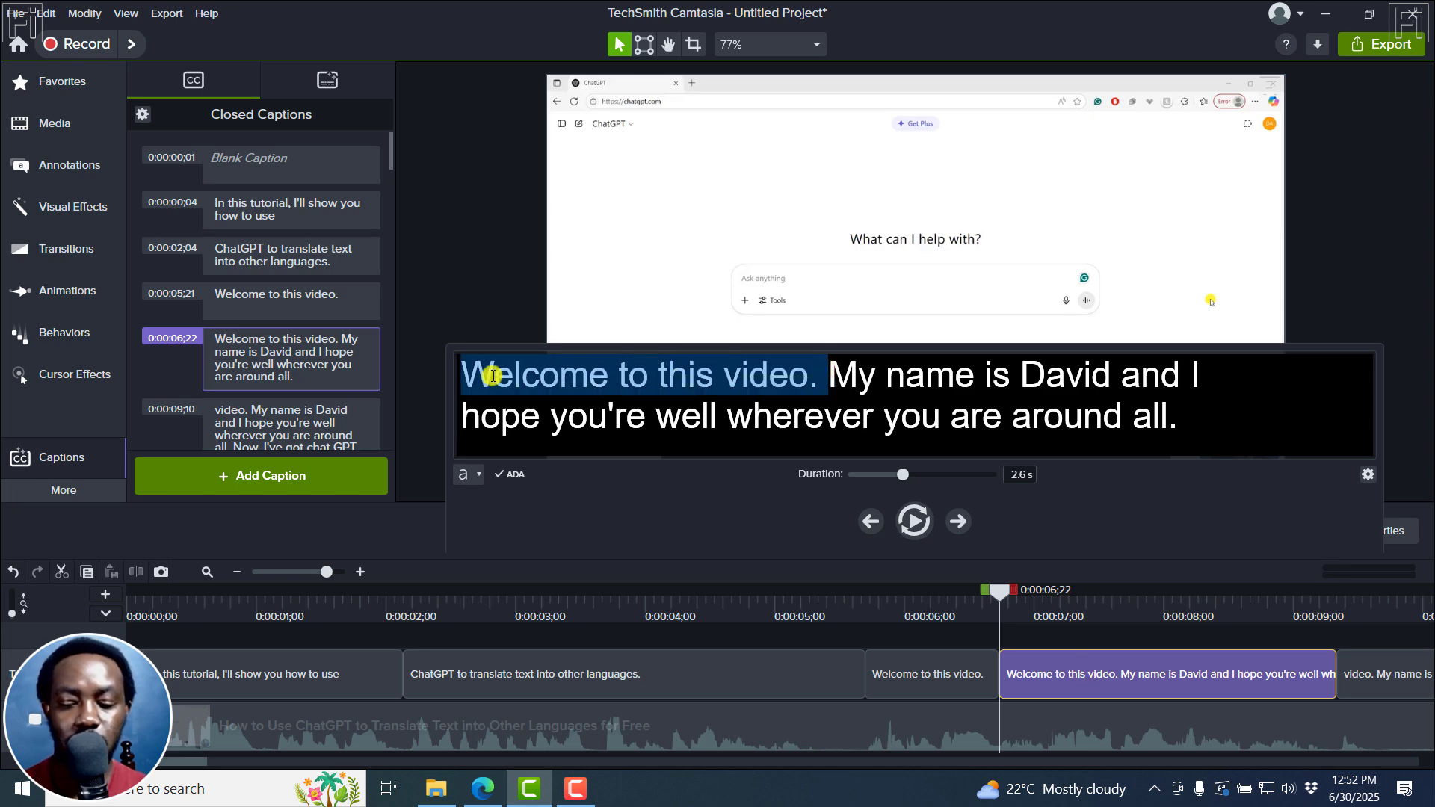
{"action": "key", "text": "BackSpace"}
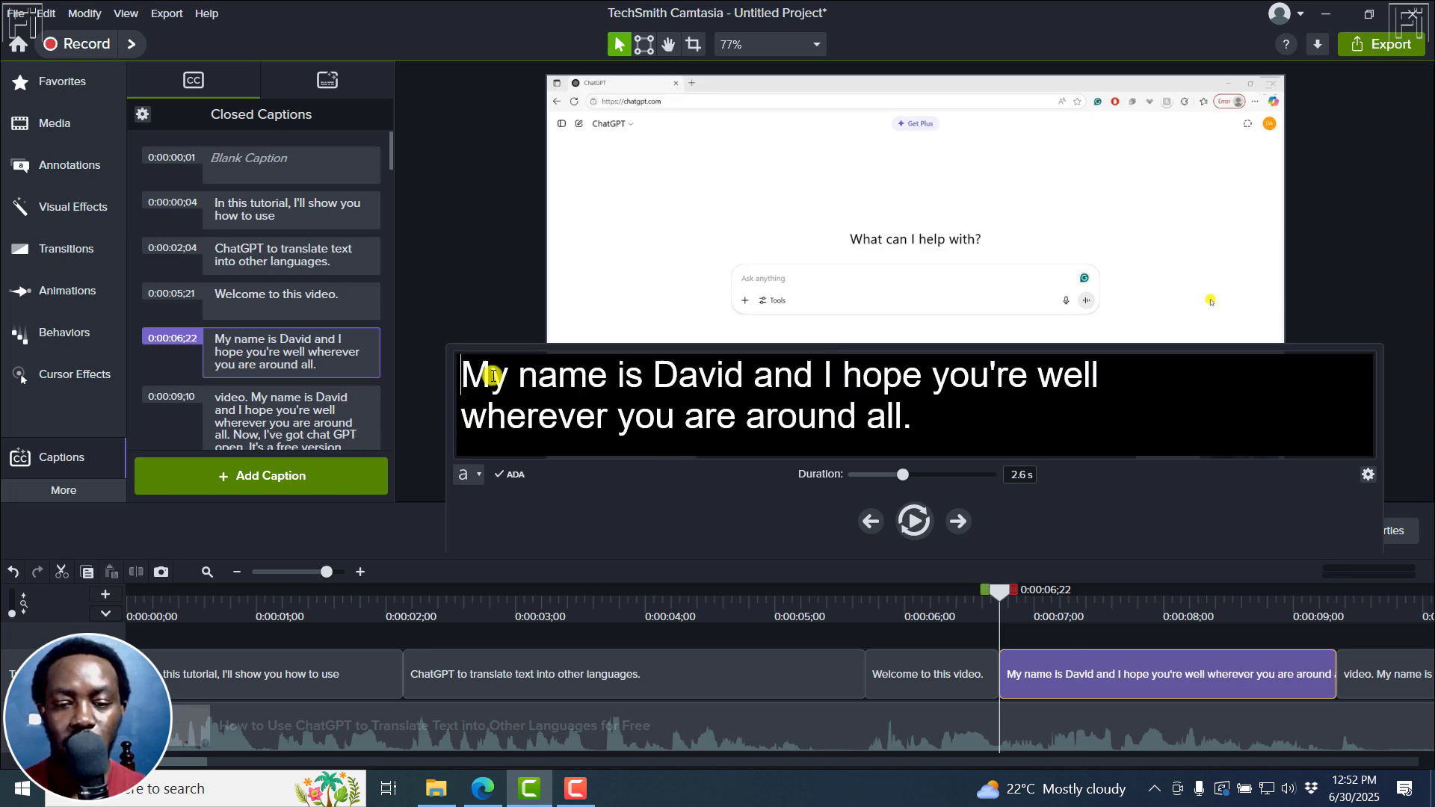
{"action": "key", "text": "Return"}
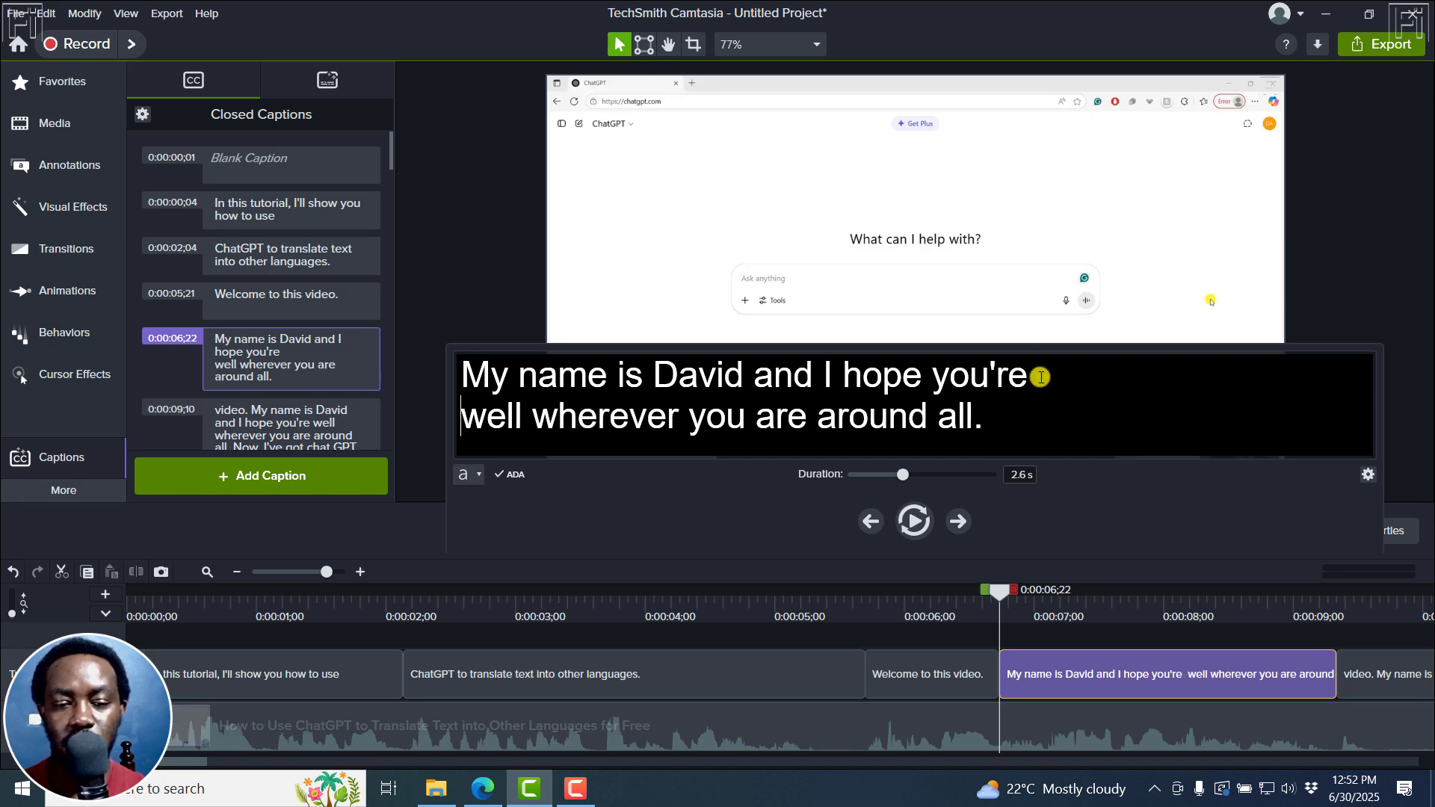
{"action": "left_click", "coordinate": [950, 635]}
- Replace 'all' with 'the world' so the line ends 'around the world.'
{"action": "left_click", "coordinate": [782, 613]}
{"action": "key", "text": "space"}
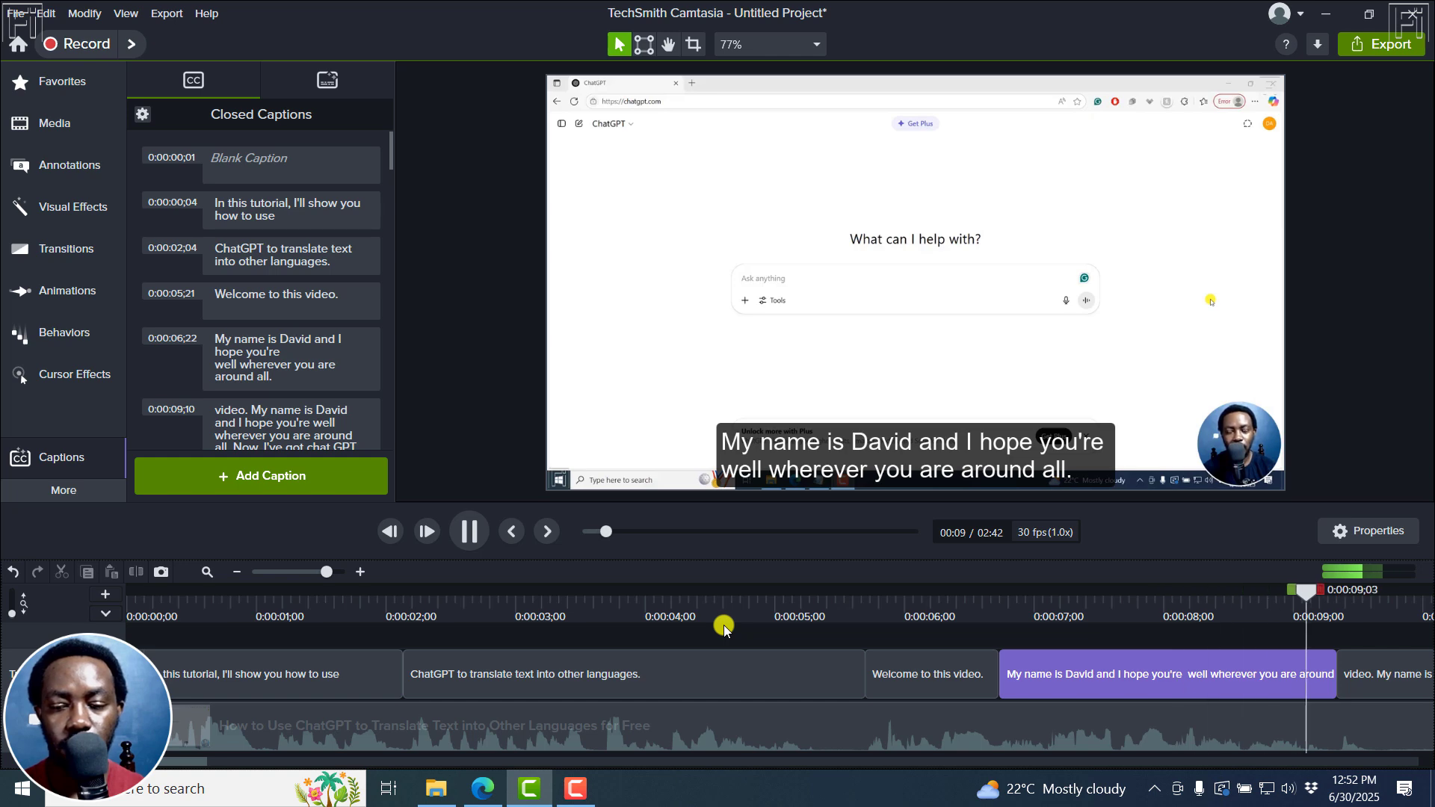
{"action": "key", "text": "space"}
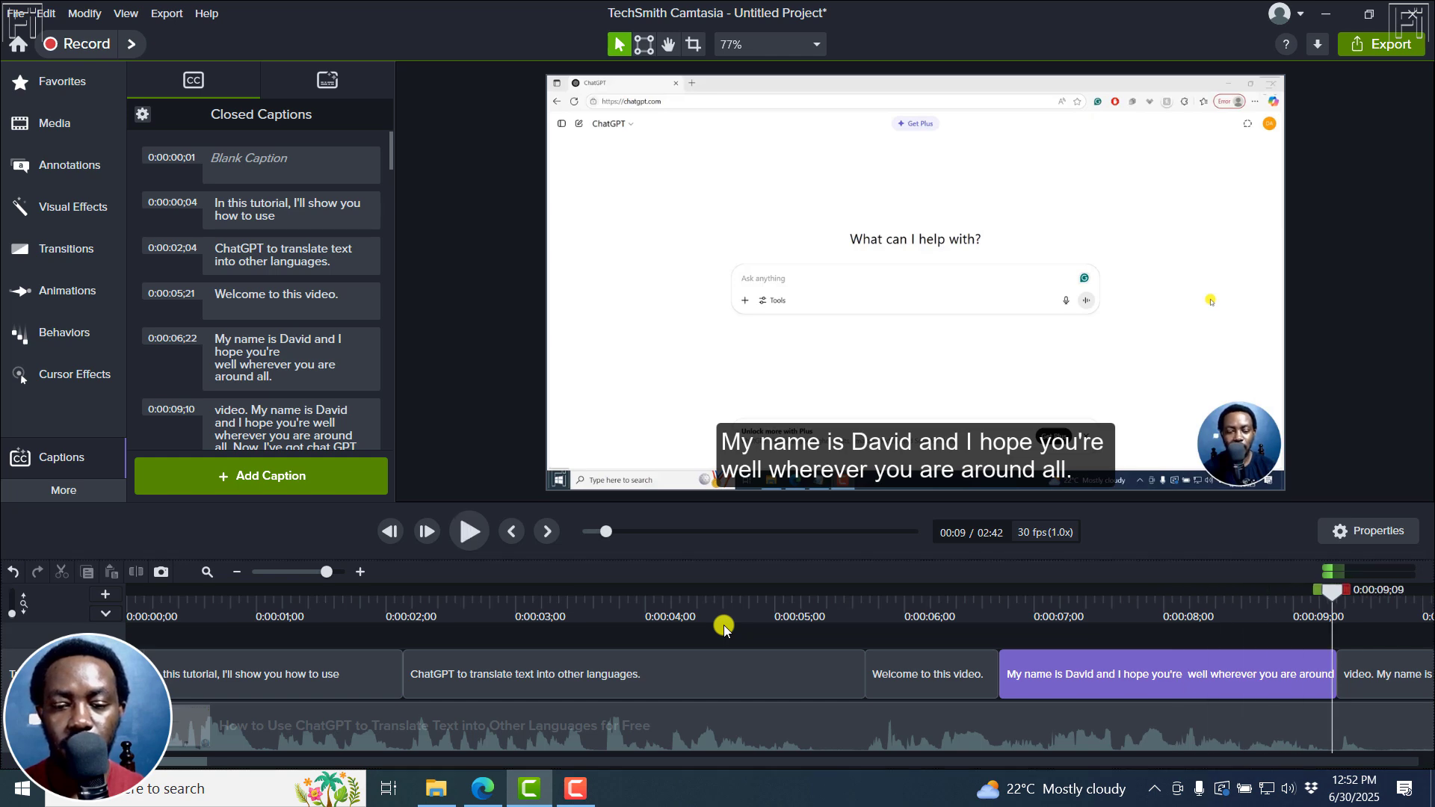
{"action": "left_click", "coordinate": [1279, 659]}
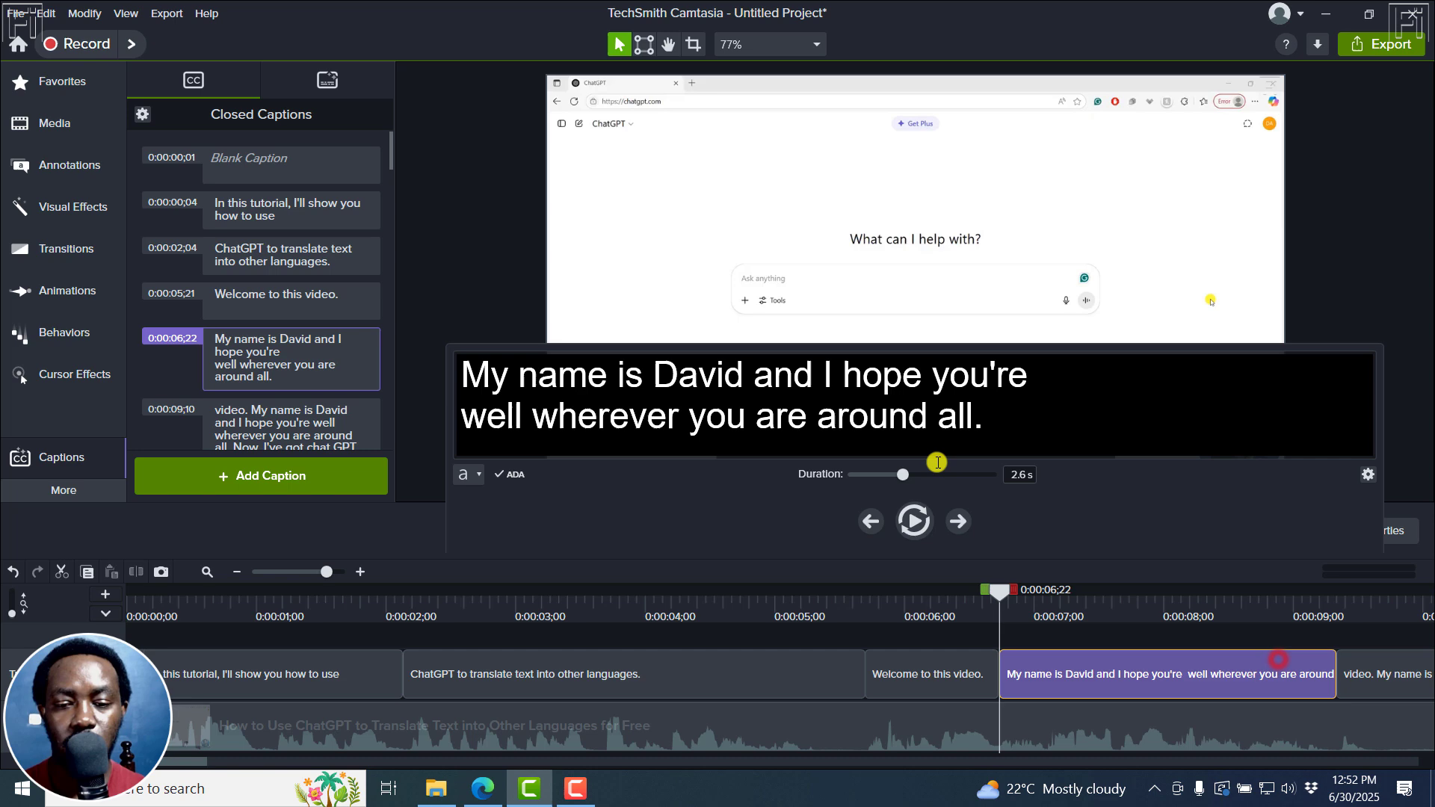
{"action": "double_click", "coordinate": [944, 412]}
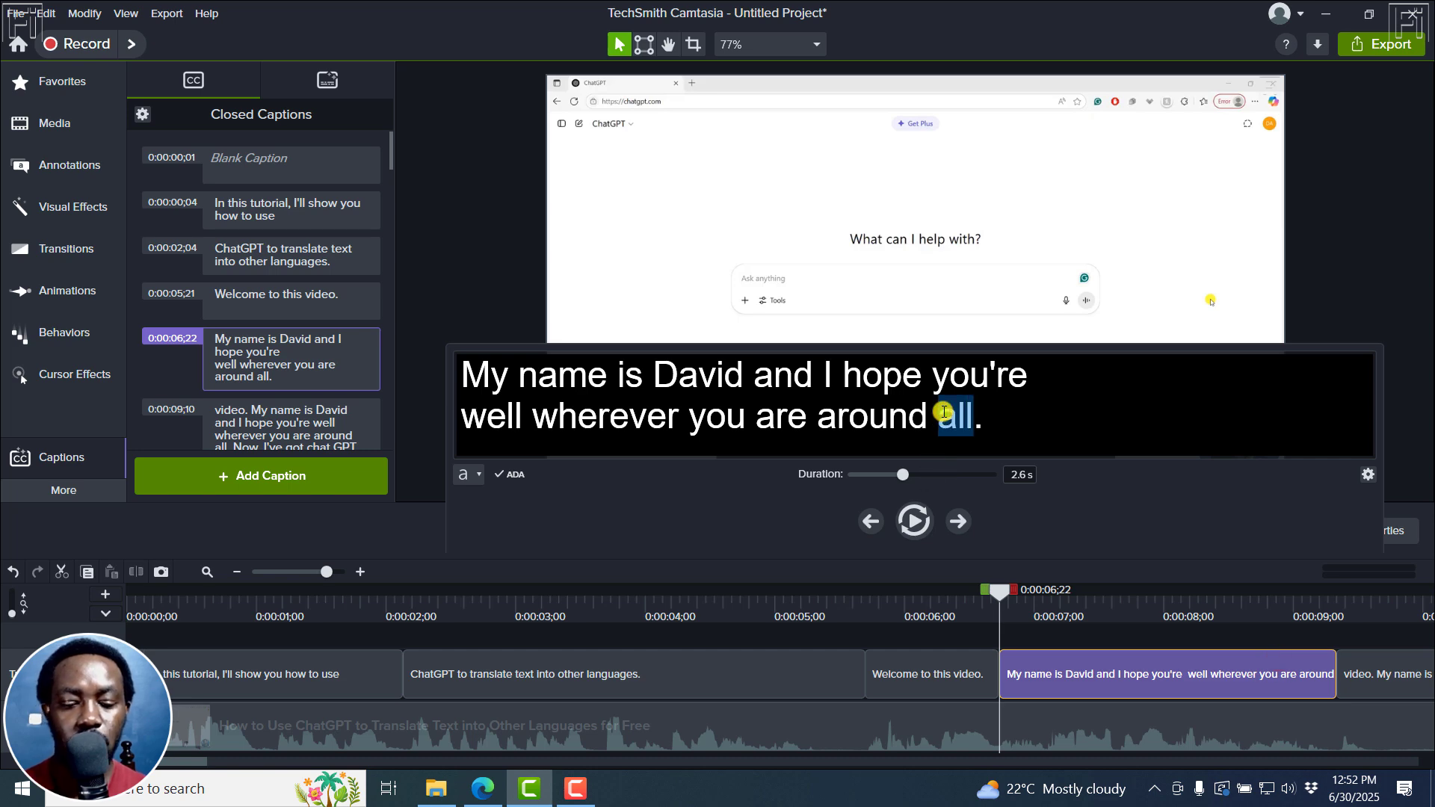
{"action": "type", "text": "the world"}
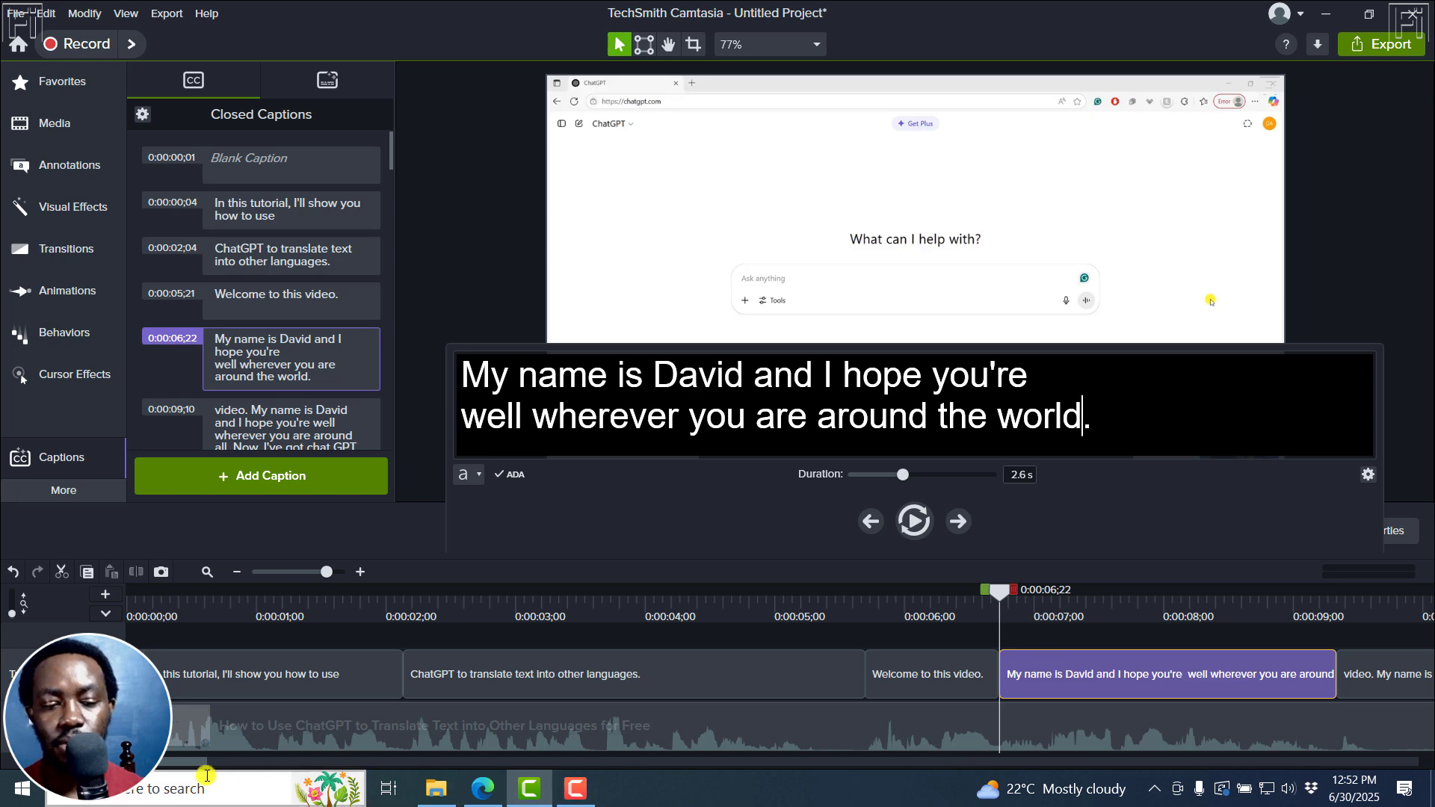
{"action": "scroll", "coordinate": [197, 764], "scroll_direction": "right", "scroll_amount": 5}
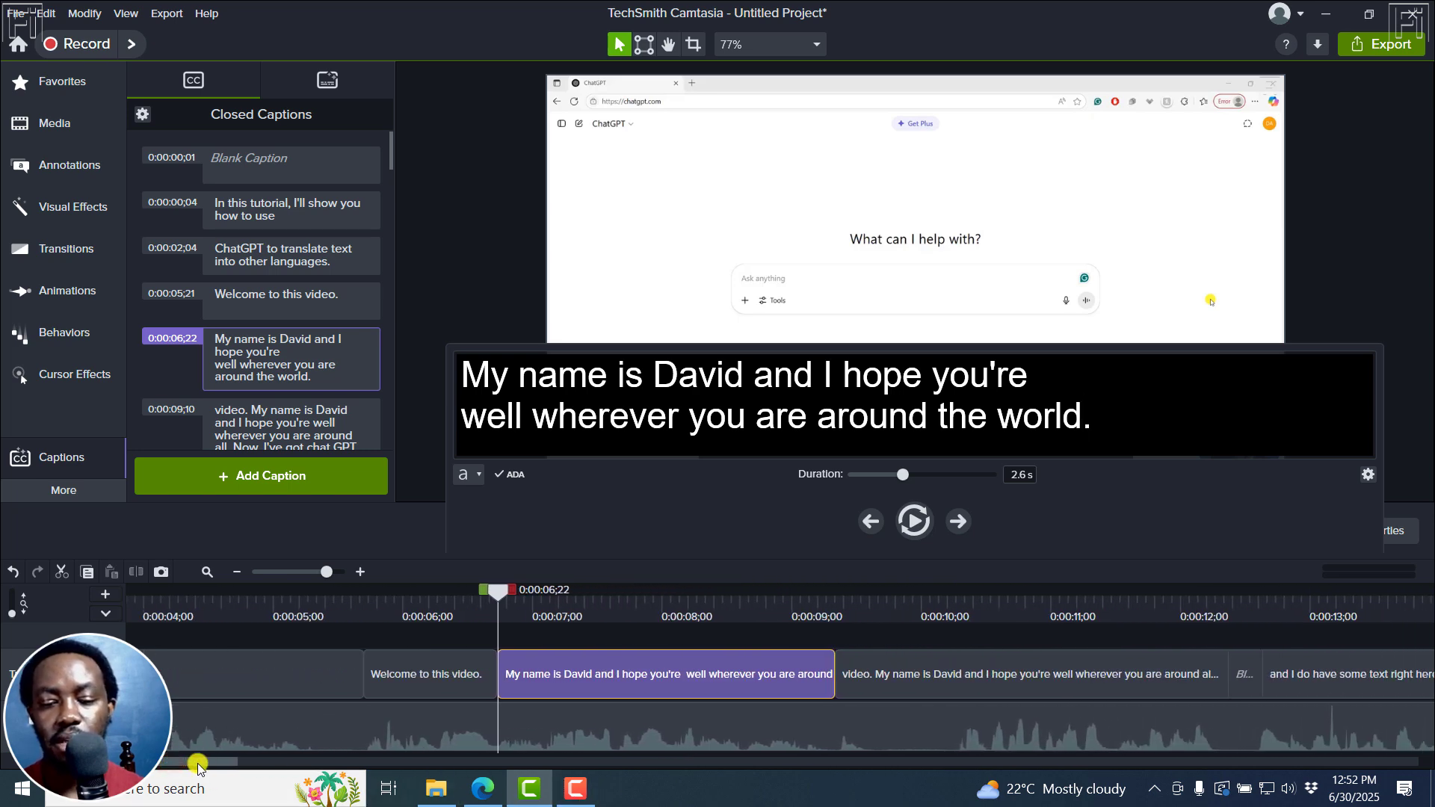
- Delete the leftover introduction words before 'Now' in the 0:00:09;10 caption
{"action": "left_click_drag", "start_coordinate": [197, 764], "coordinate": [212, 764]}
{"action": "left_click", "coordinate": [669, 662]}
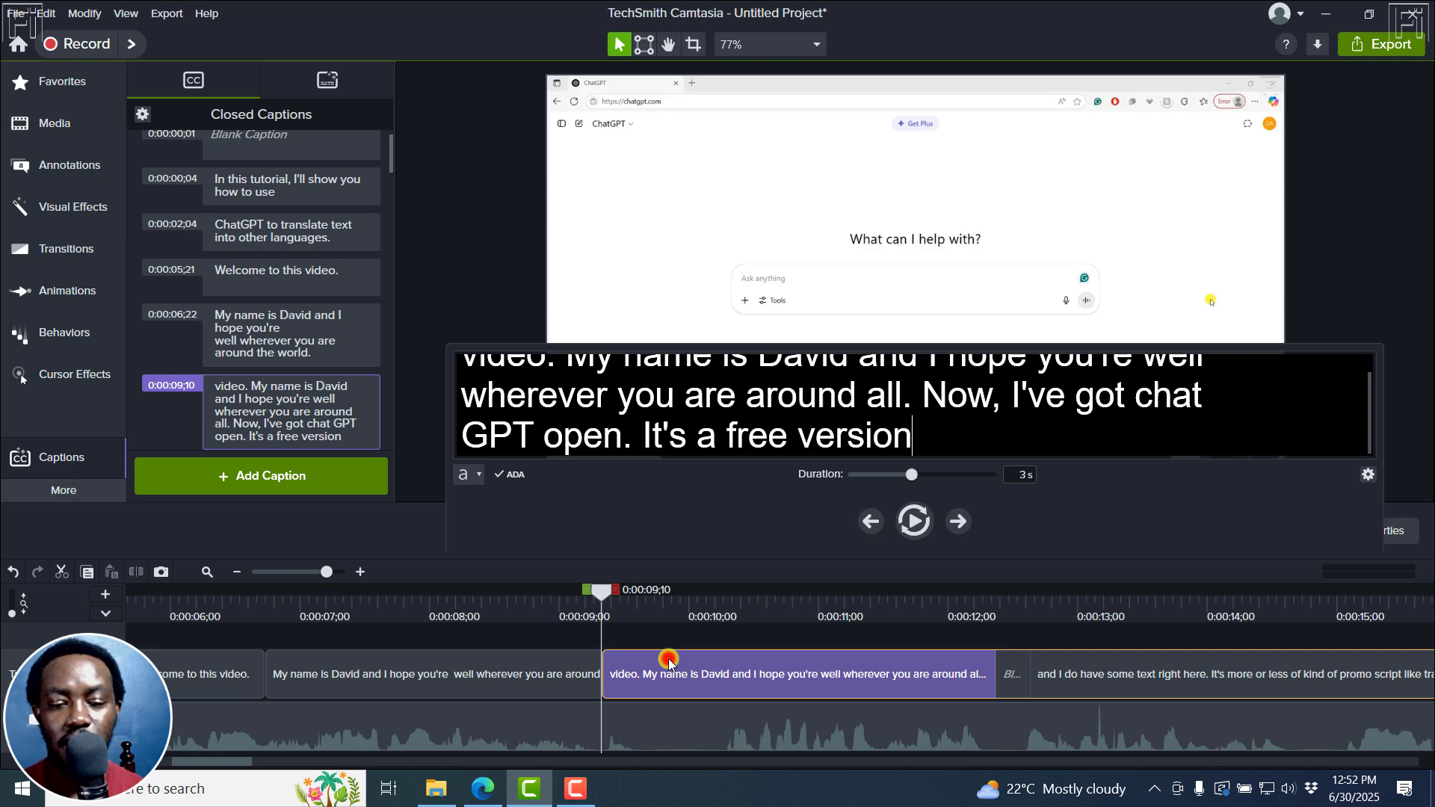
{"action": "left_click_drag", "start_coordinate": [924, 392], "coordinate": [559, 378]}
{"action": "key", "text": "BackSpace"}
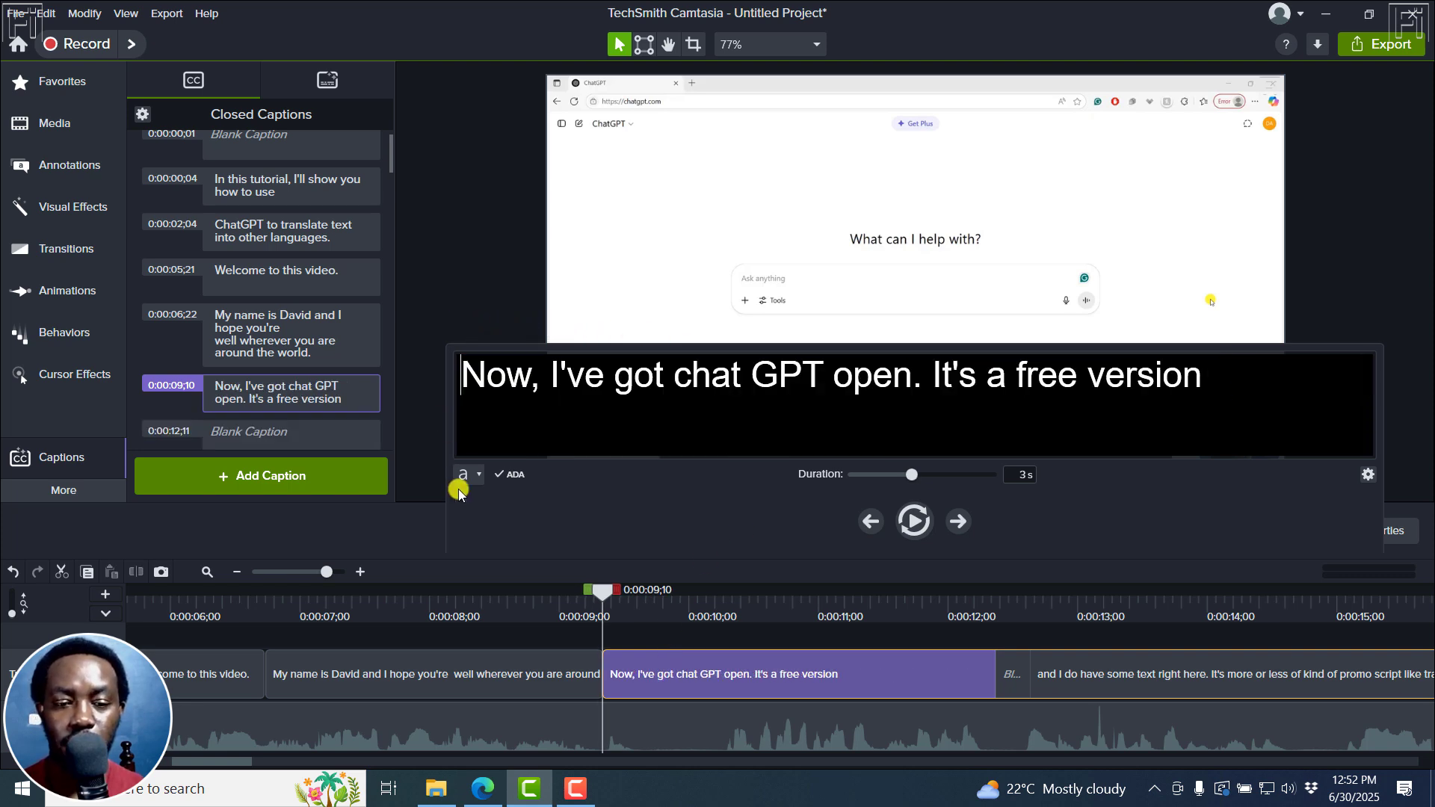
{"action": "left_click", "coordinate": [469, 648]}
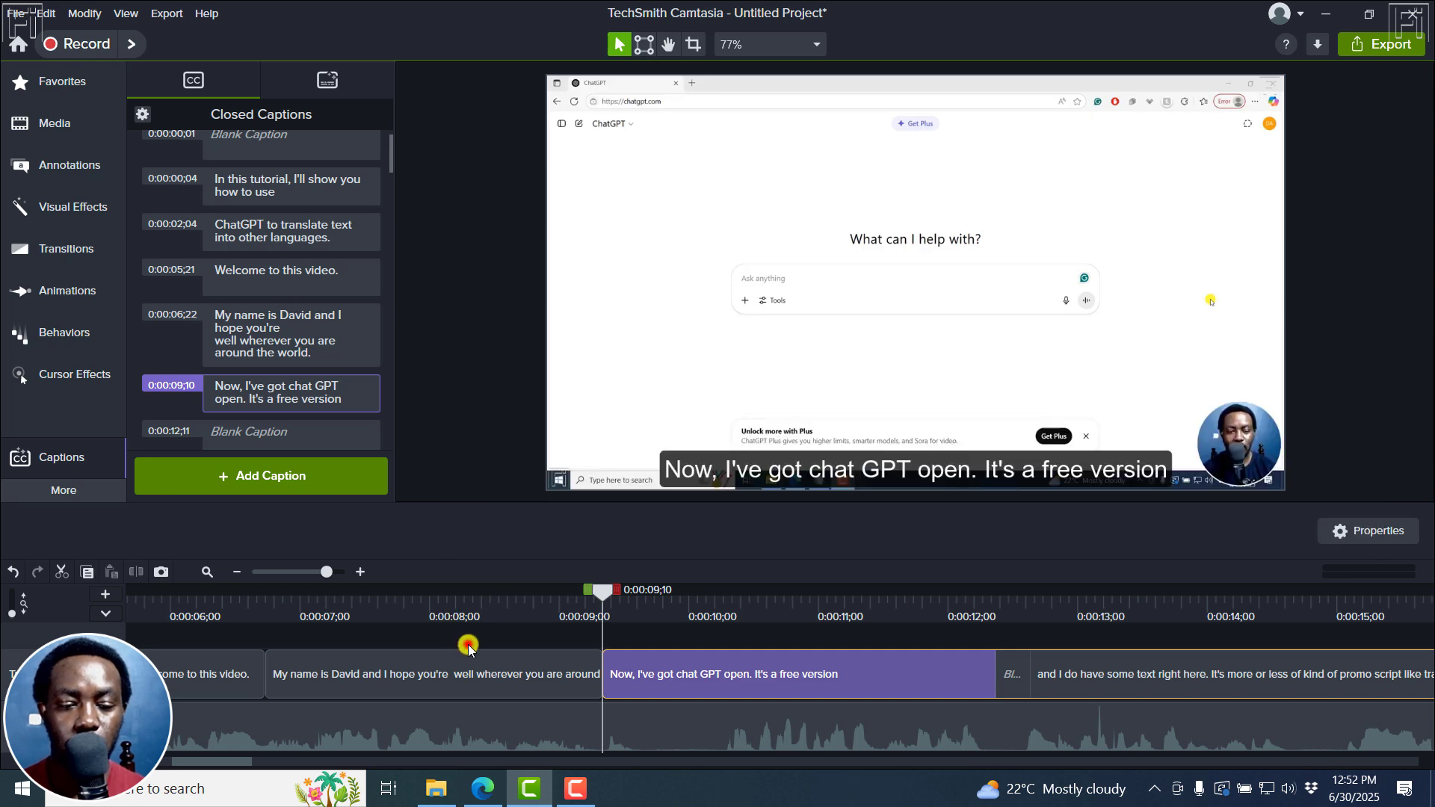
- Play back the video to check the edited 'Now, I've got chat GPT open' caption
{"action": "key", "text": "space"}
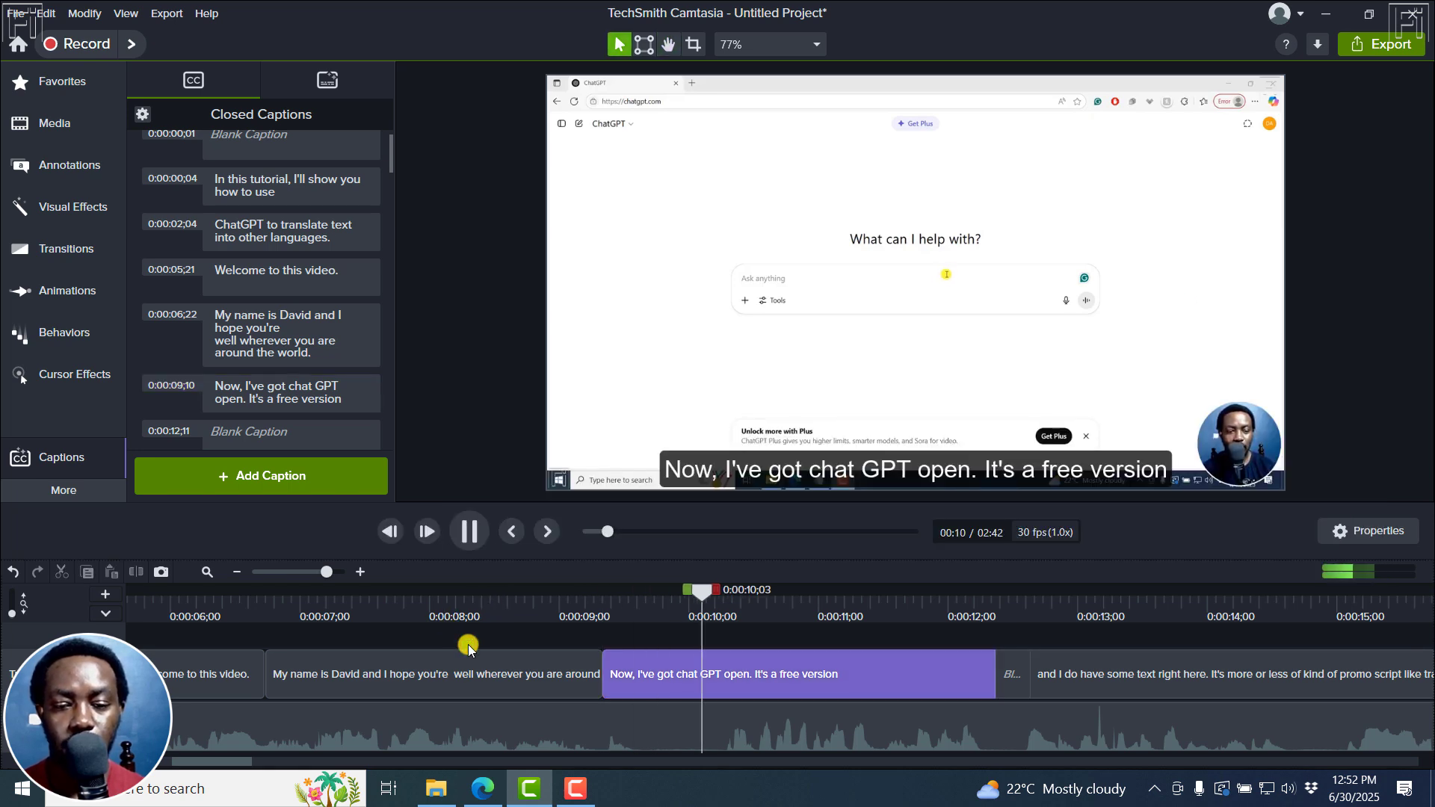
{"action": "key", "text": "space"}
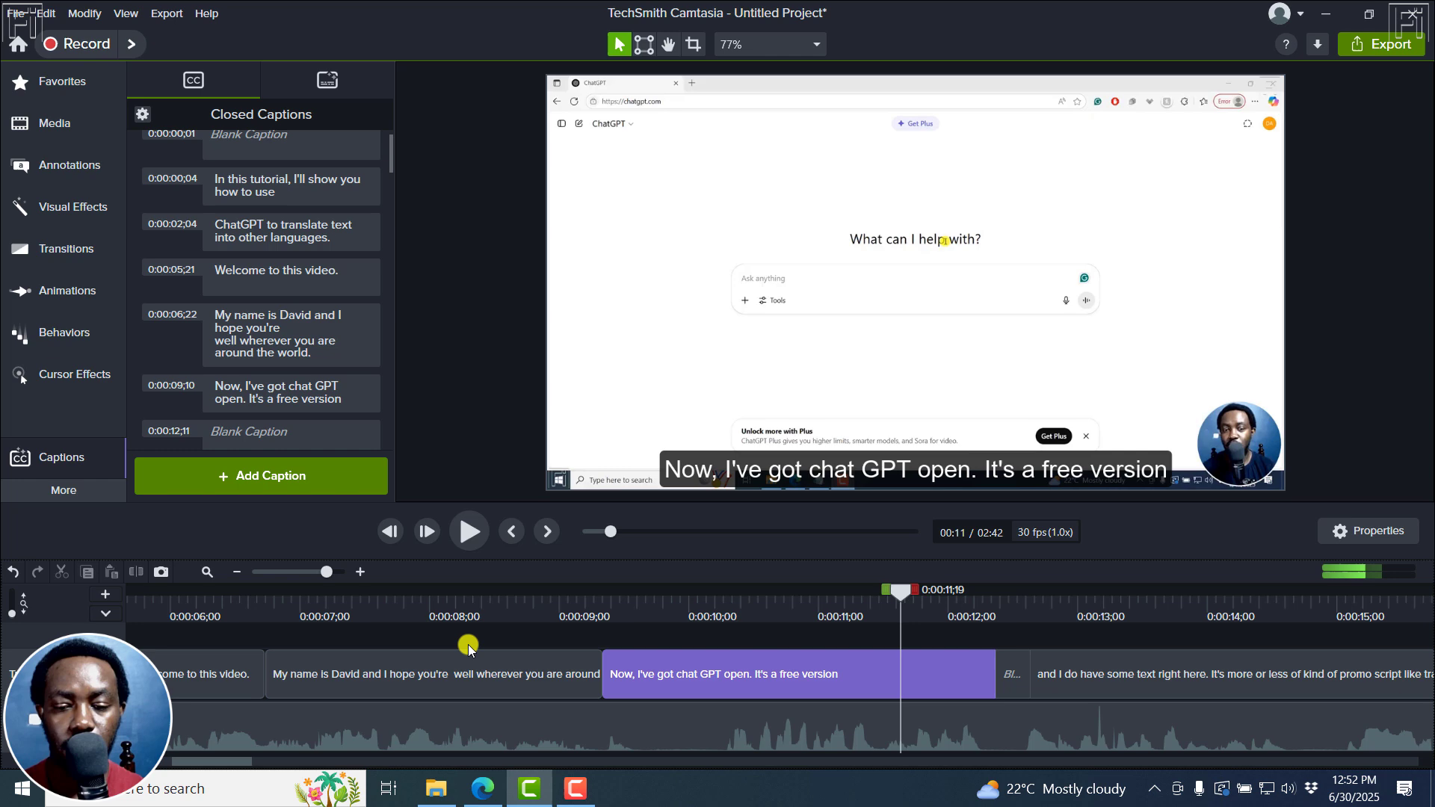
{"action": "key", "text": "space"}
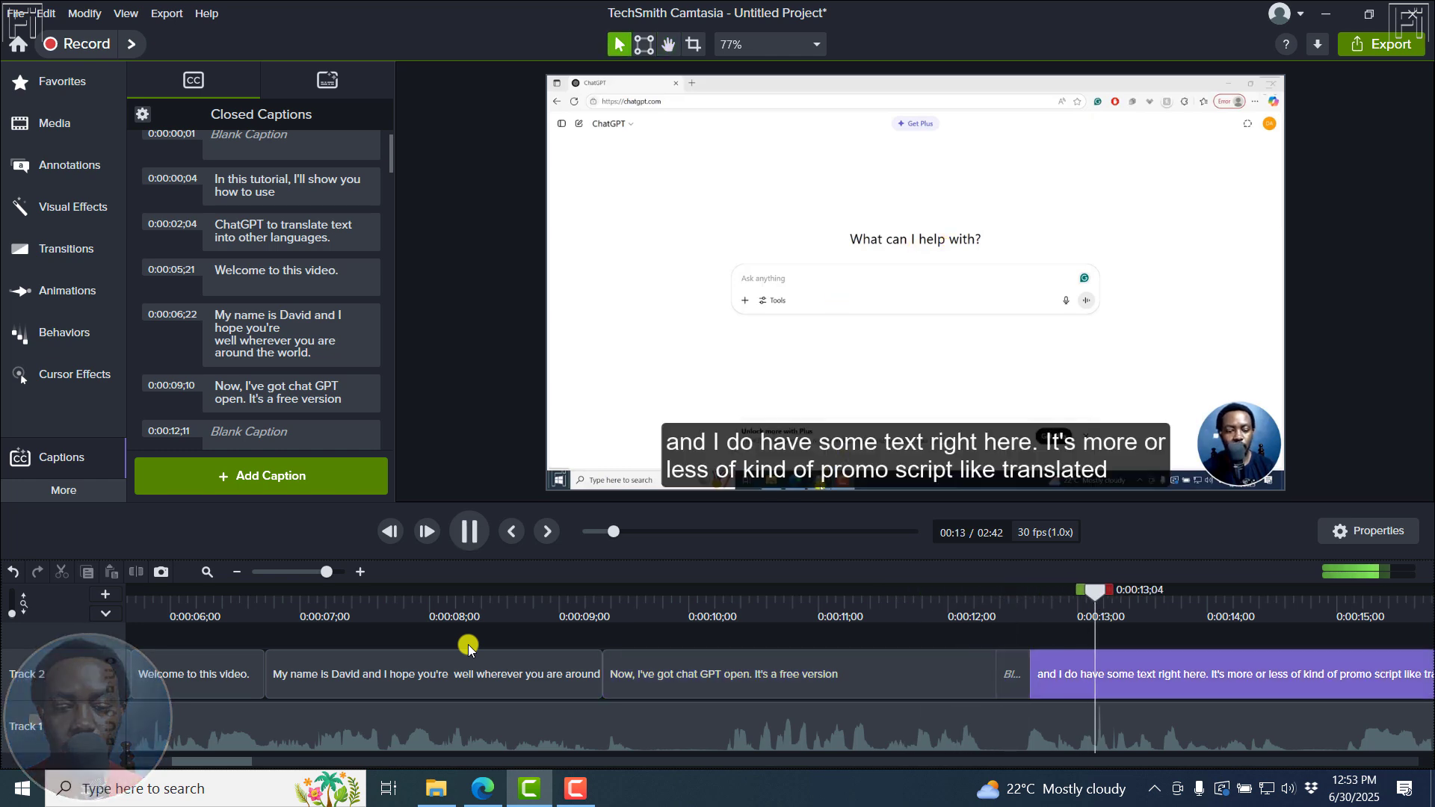
{"action": "key", "text": "space"}
{"action": "left_click", "coordinate": [719, 596]}
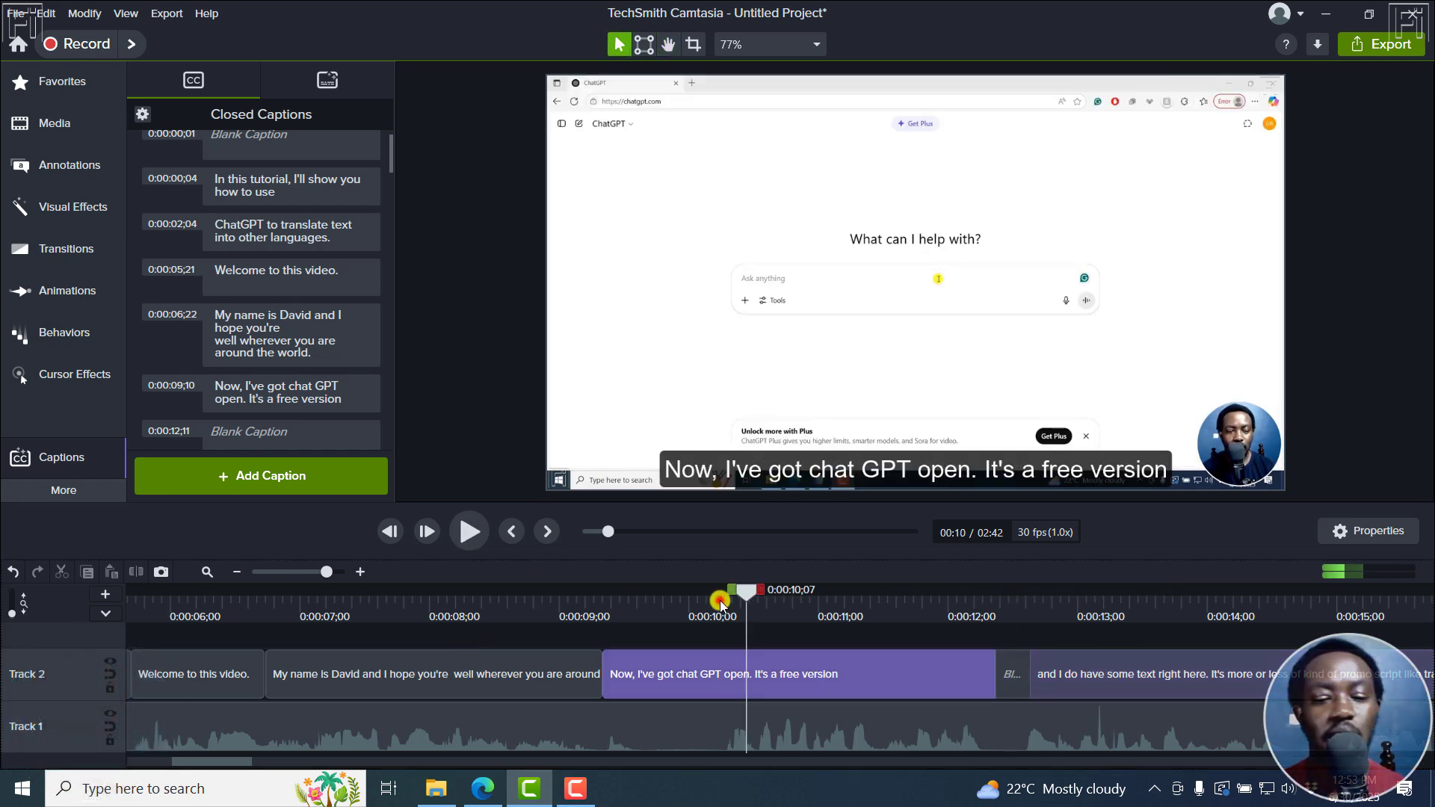
{"action": "left_click", "coordinate": [513, 532]}
{"action": "left_click", "coordinate": [513, 532]}
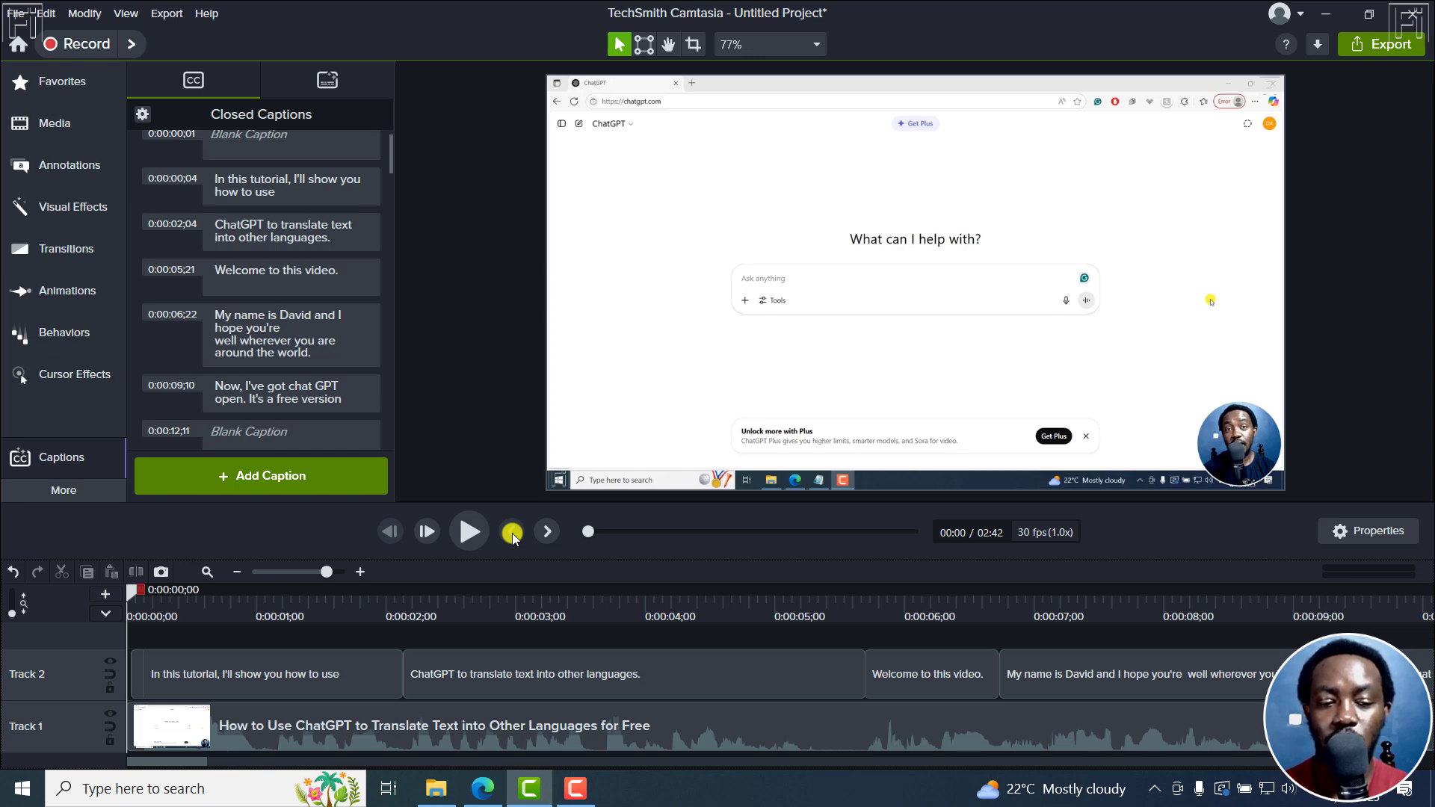
{"action": "key", "text": "space"}
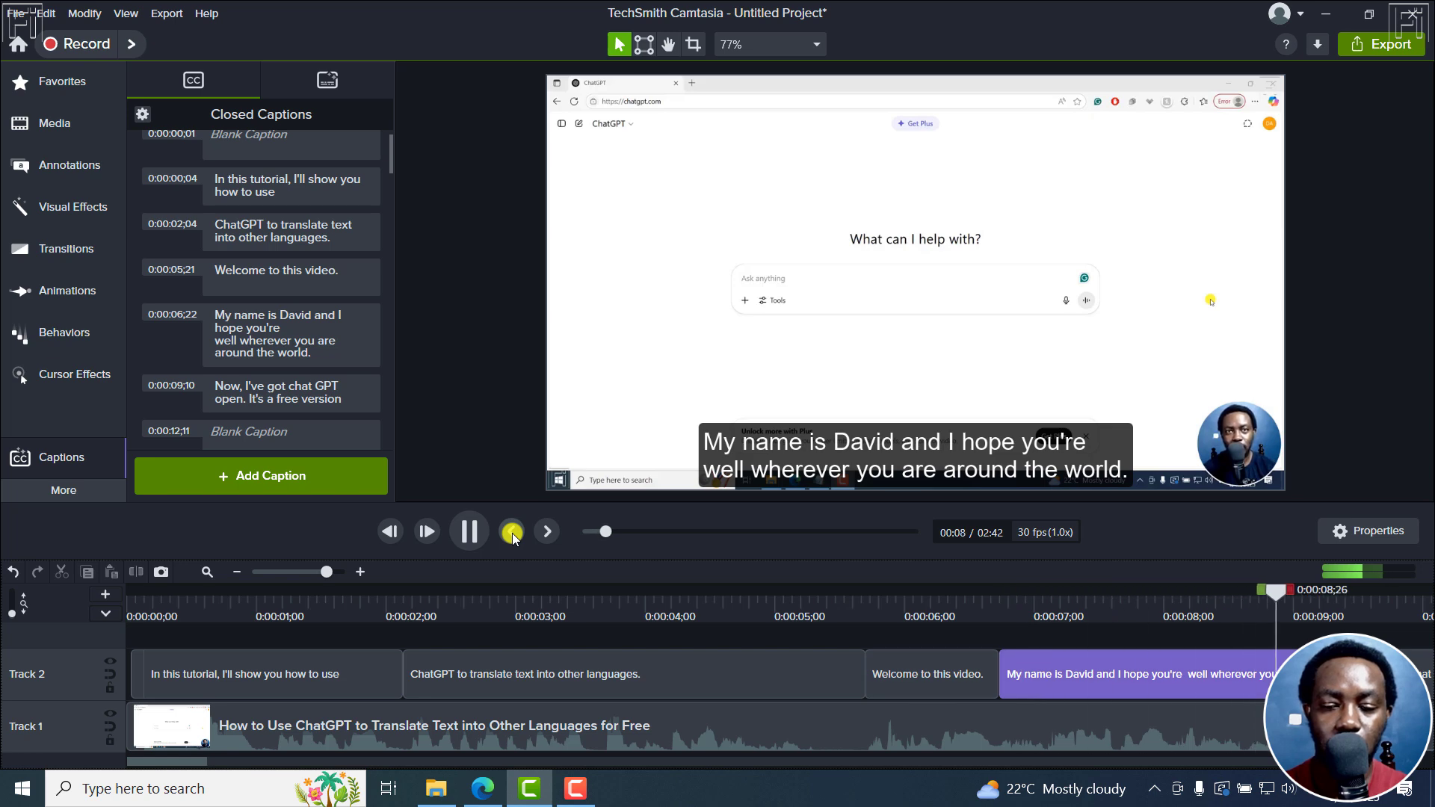
{"action": "key", "text": "space"}
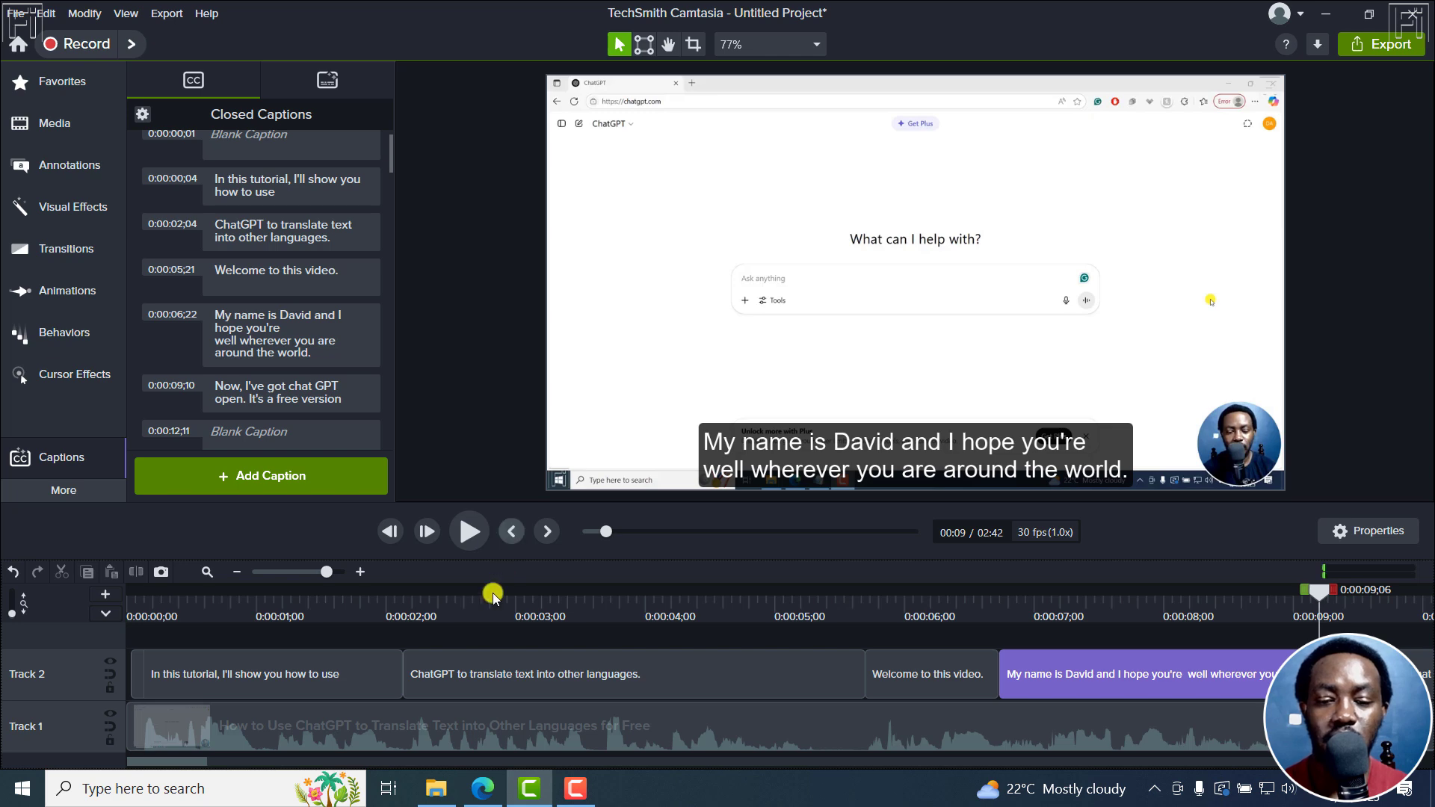
- Set the caption text alignment to Center
{"action": "double_click", "coordinate": [1154, 684]}
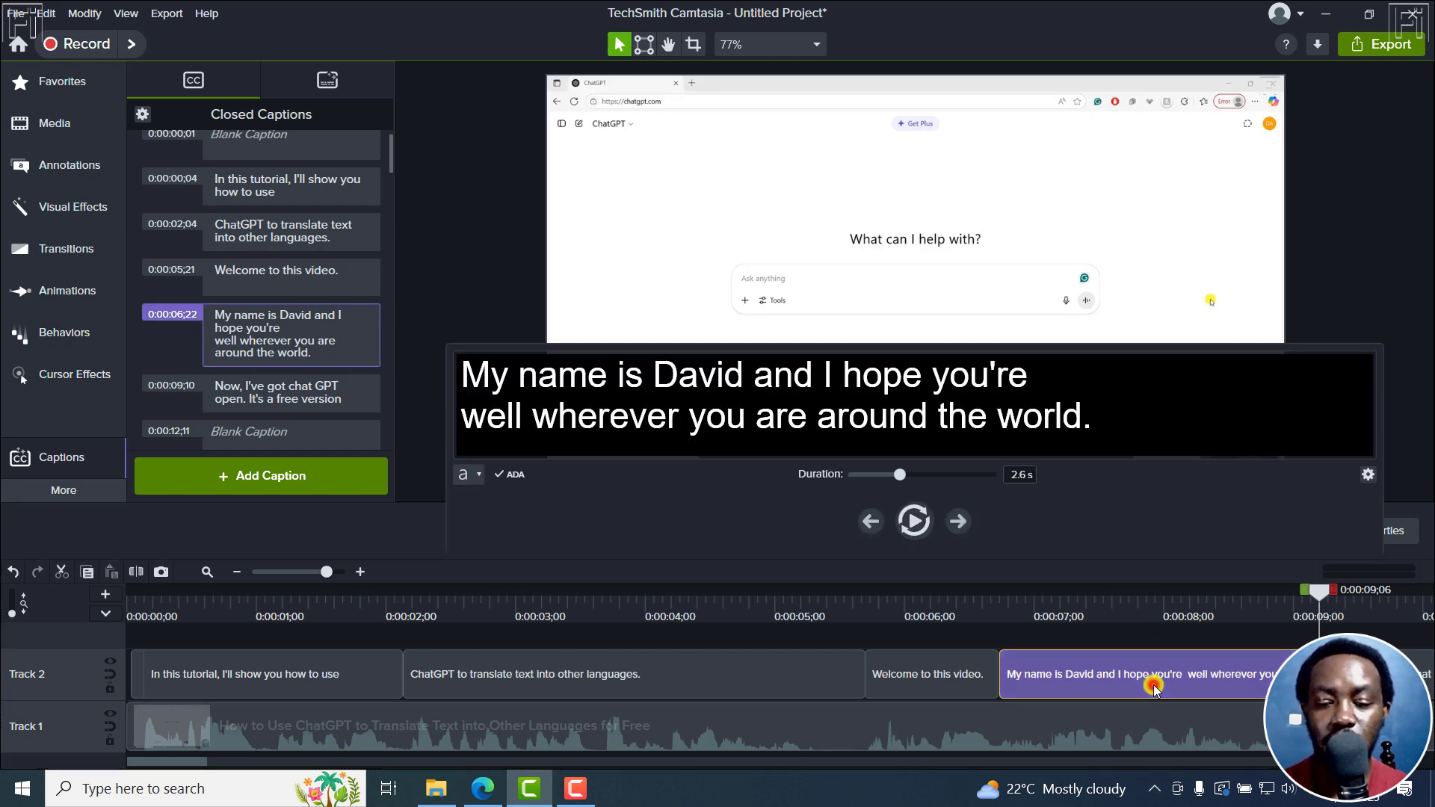
{"action": "left_click", "coordinate": [479, 474]}
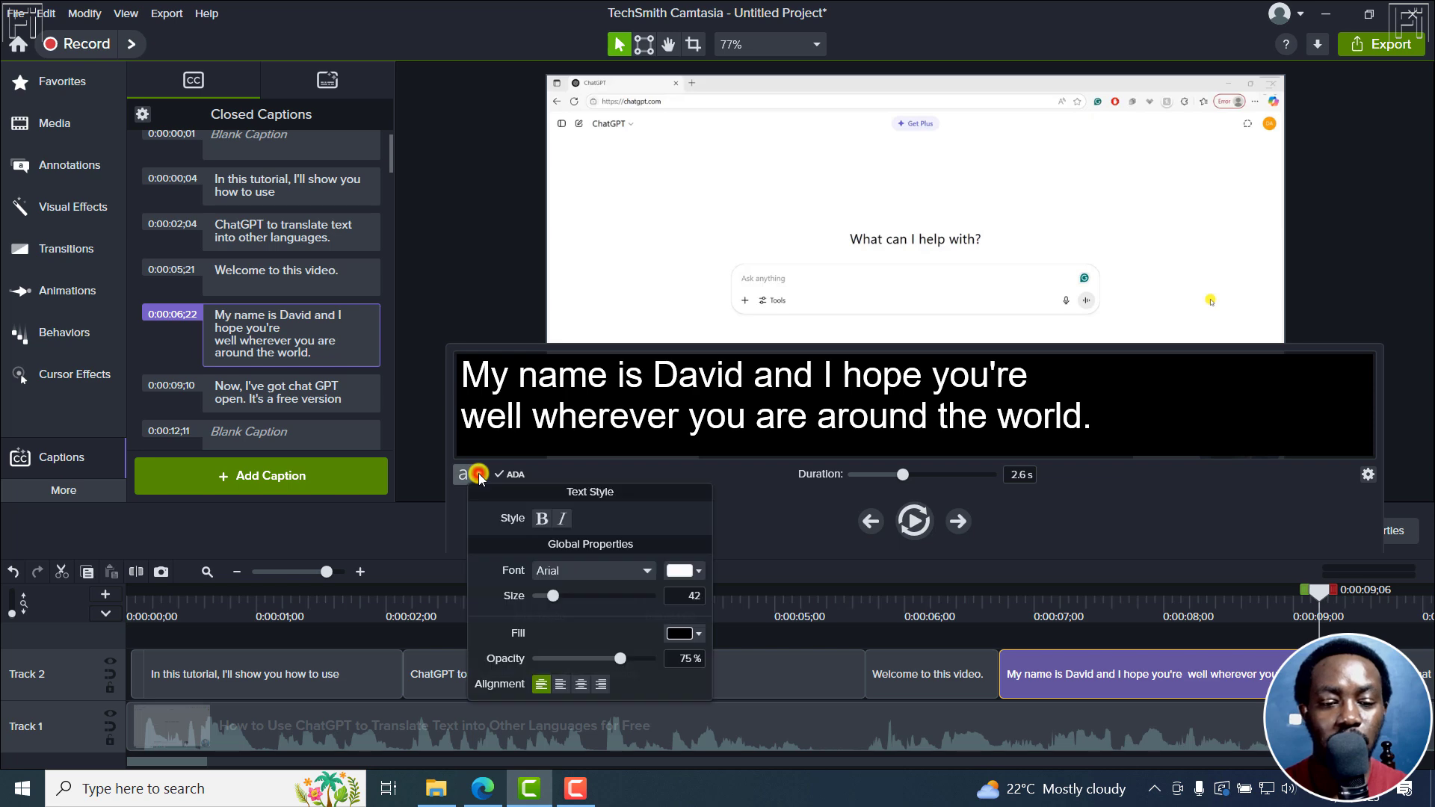
{"action": "left_click", "coordinate": [580, 685]}
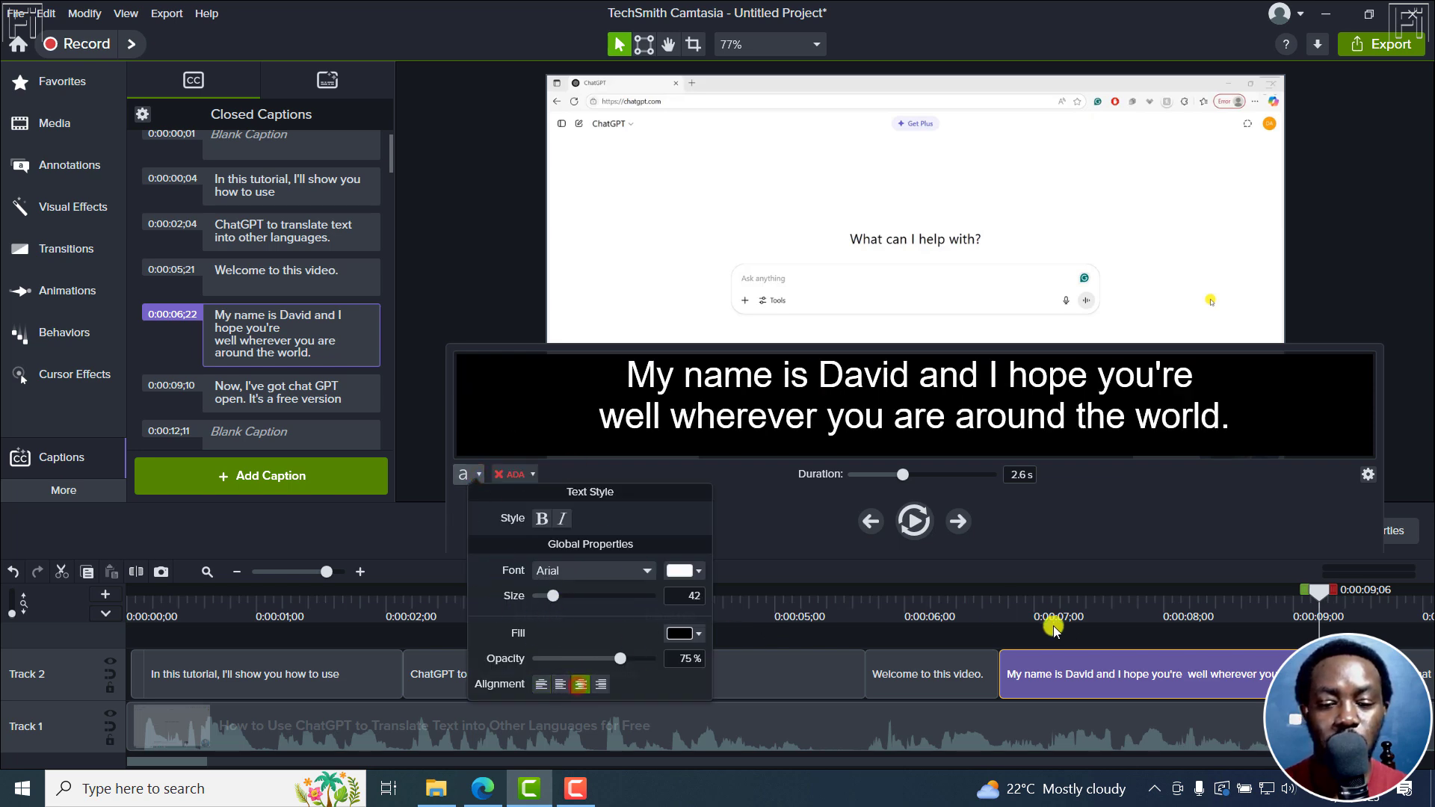
- Review the centered captions around 5–8 seconds and zoom the timeline out
{"action": "left_click", "coordinate": [947, 609]}
{"action": "left_click", "coordinate": [770, 609]}
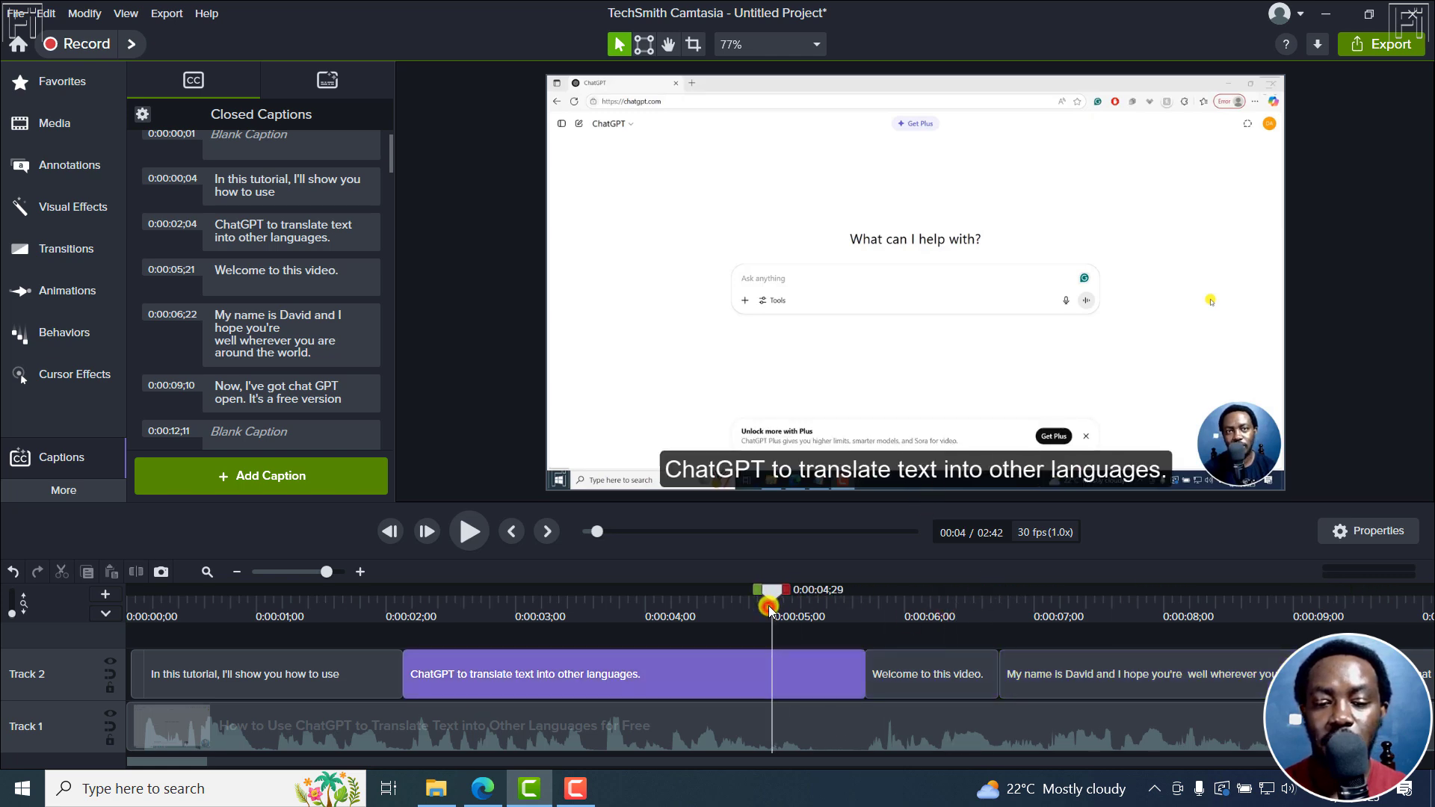
{"action": "left_click", "coordinate": [1133, 612]}
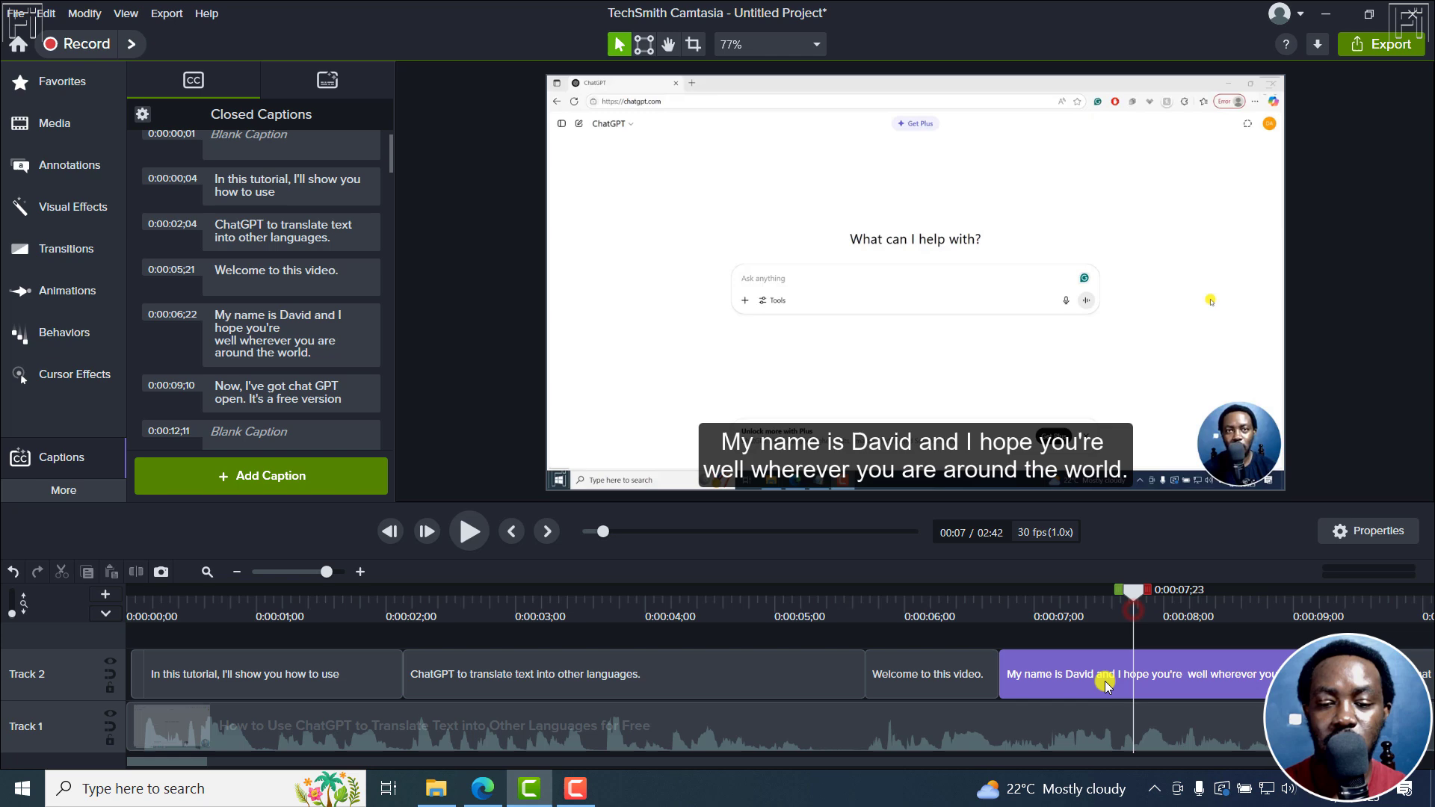
{"action": "left_click", "coordinate": [1106, 682]}
{"action": "left_click", "coordinate": [1039, 642]}
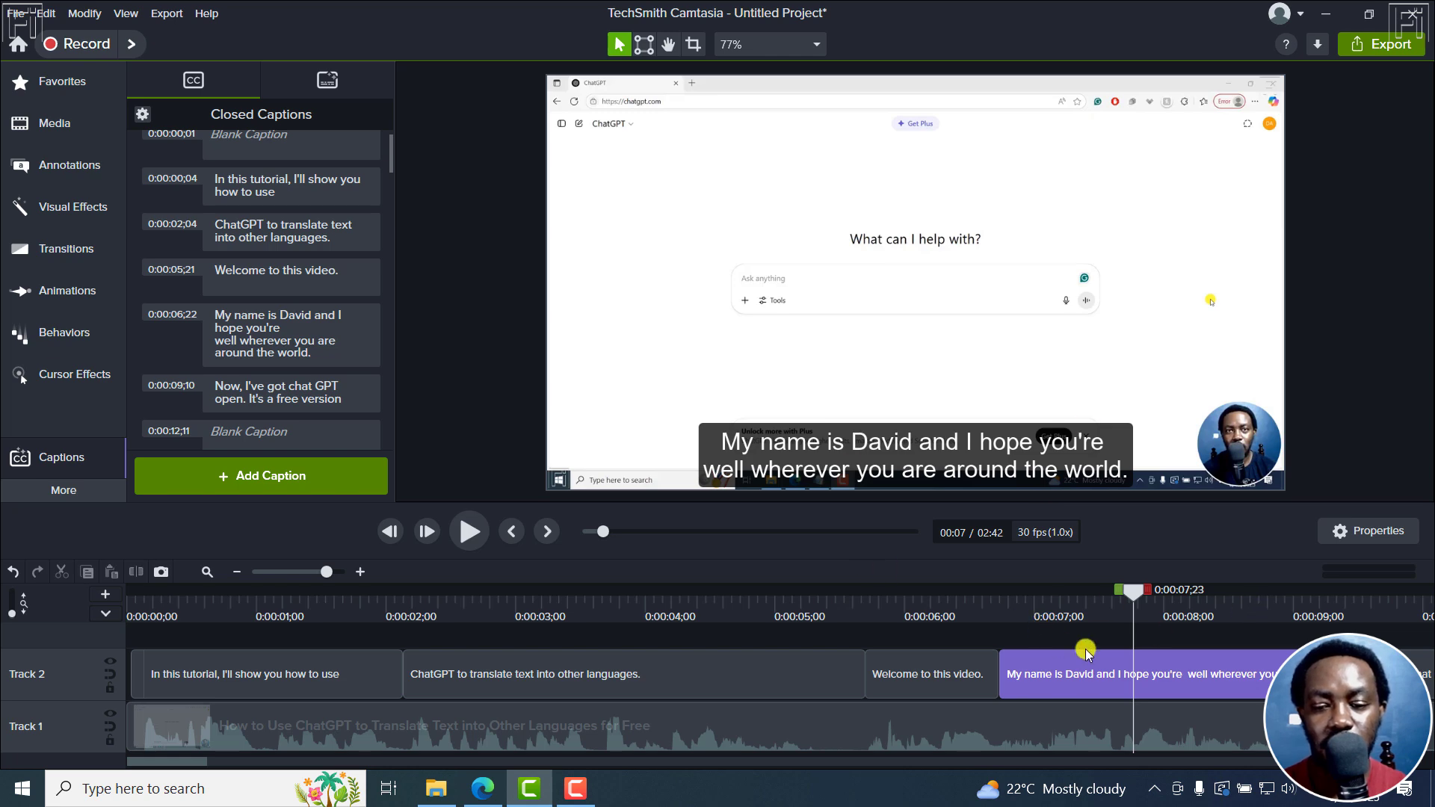
{"action": "left_click", "coordinate": [234, 574]}
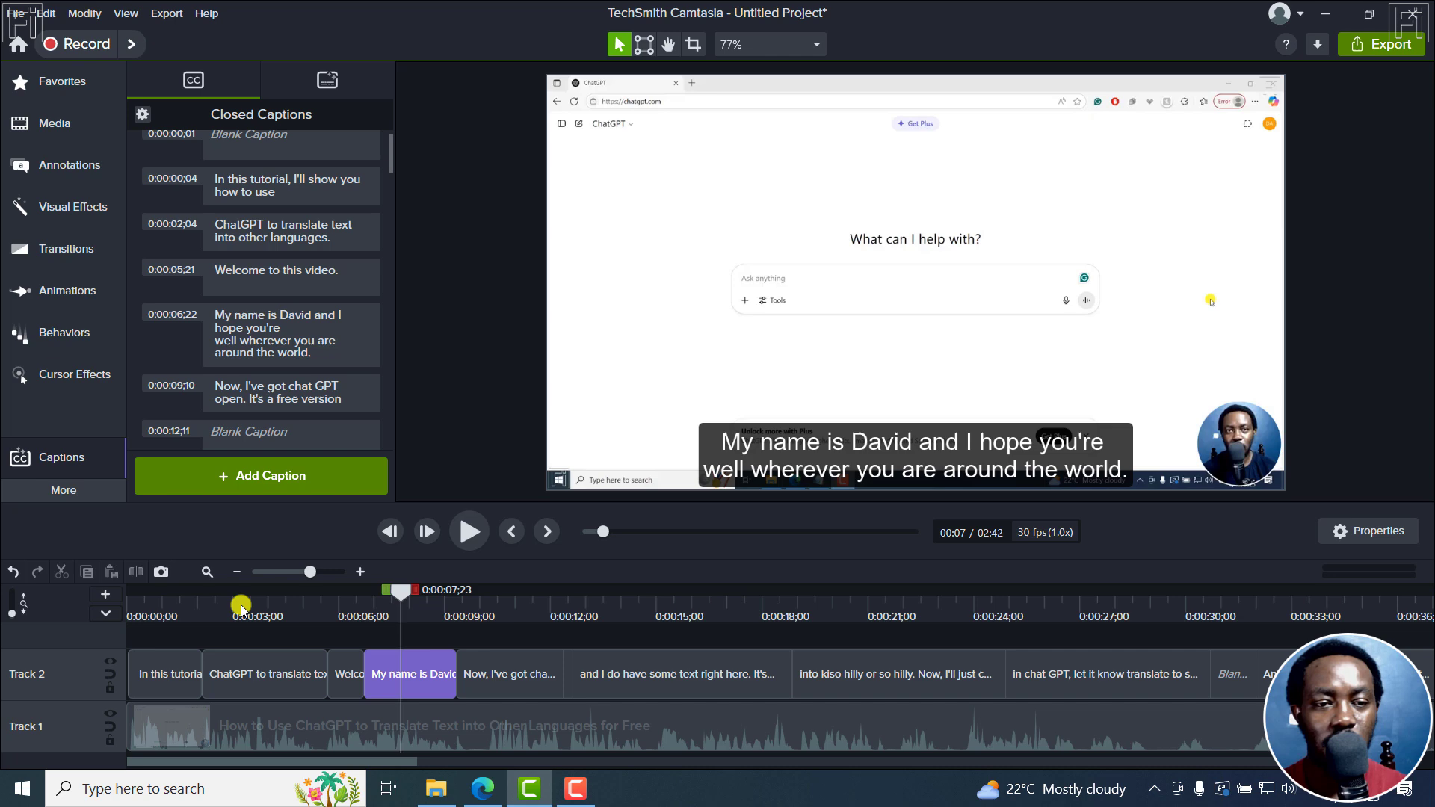
- Export the captions as a SubRip .srt file, named after the speaker, to Desktop\Camtasia 2025 - Tutorials
{"action": "left_click", "coordinate": [145, 115]}
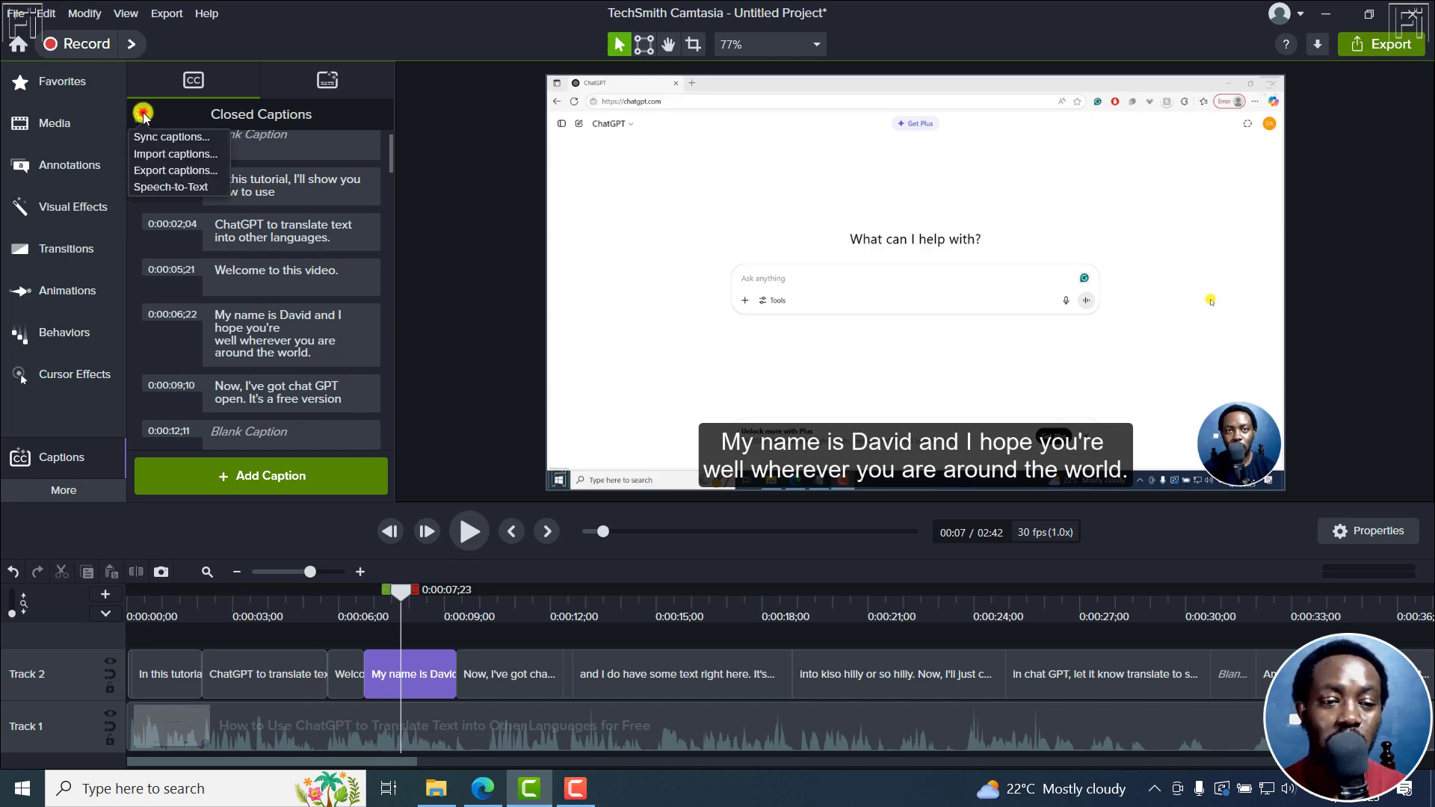
{"action": "left_click", "coordinate": [182, 173]}
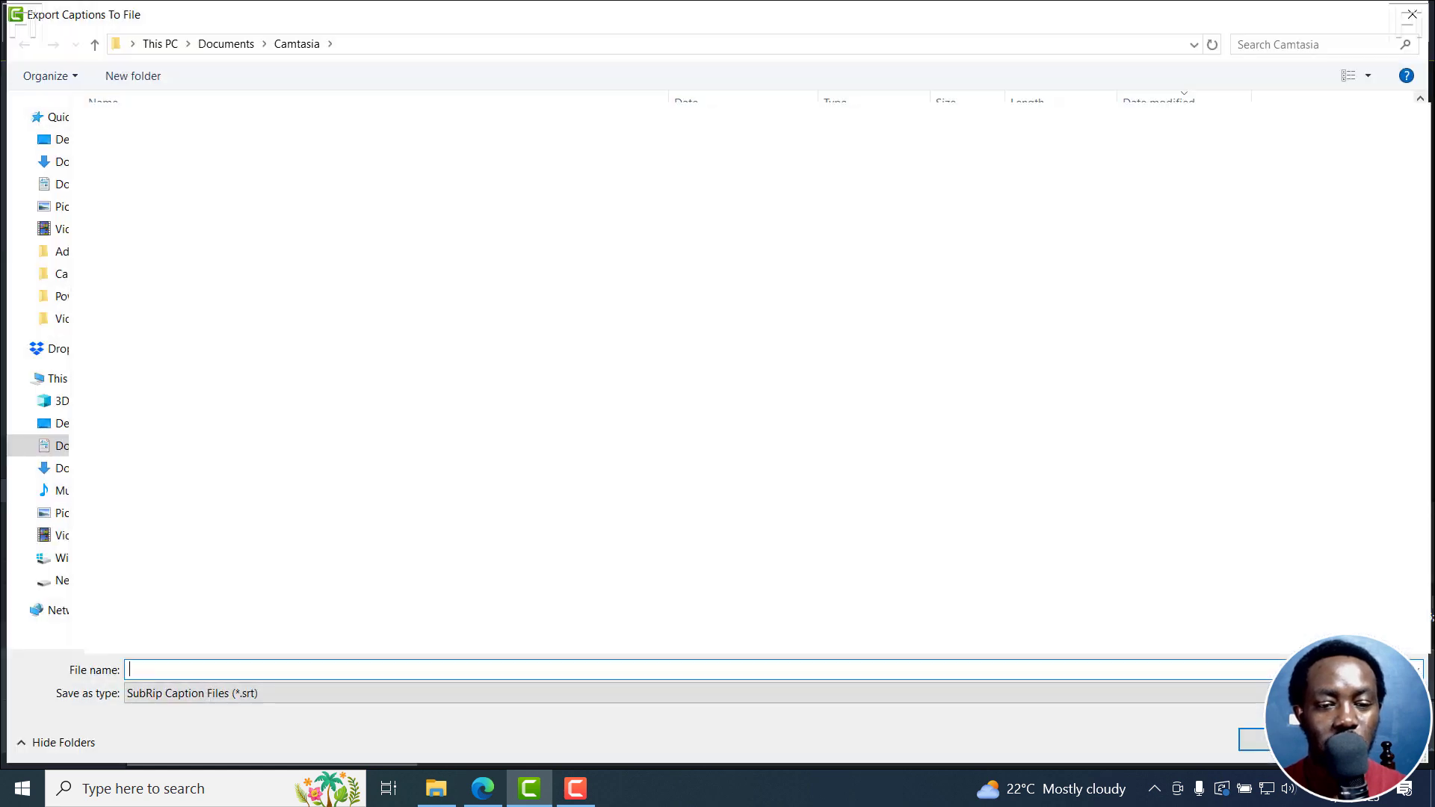
{"action": "left_click", "coordinate": [62, 140]}
{"action": "double_click", "coordinate": [617, 172]}
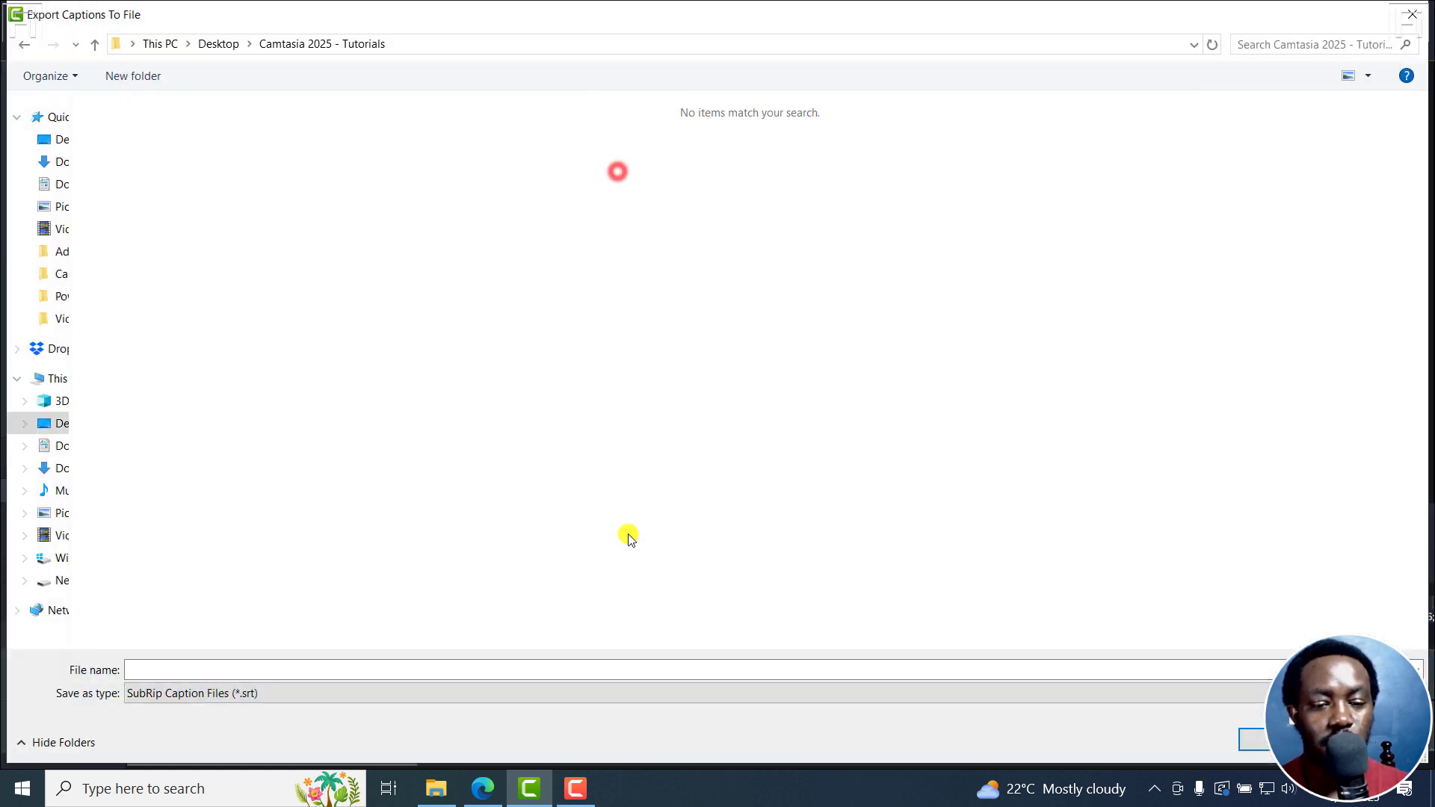
{"action": "left_click", "coordinate": [357, 664]}
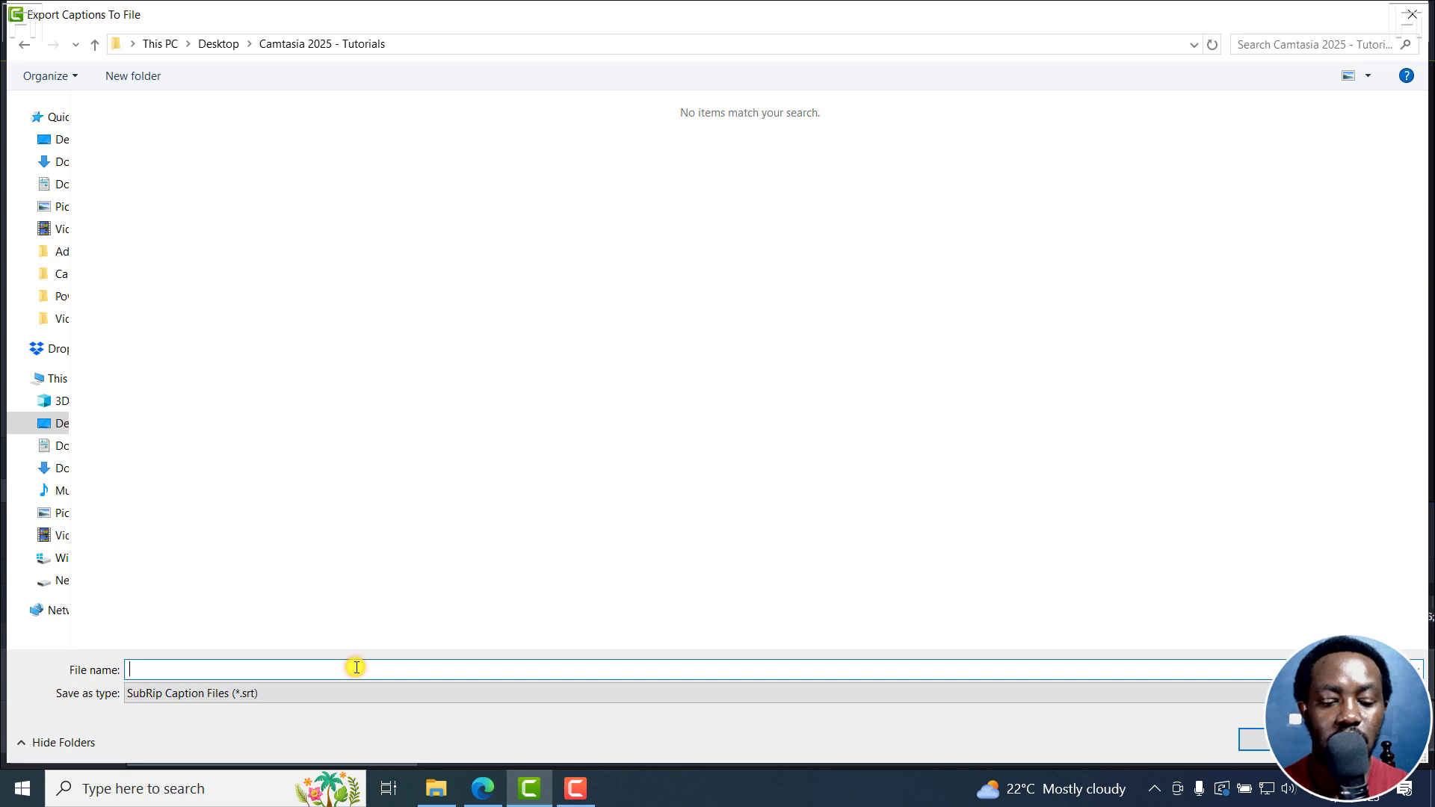
{"action": "type", "text": "David.srt"}
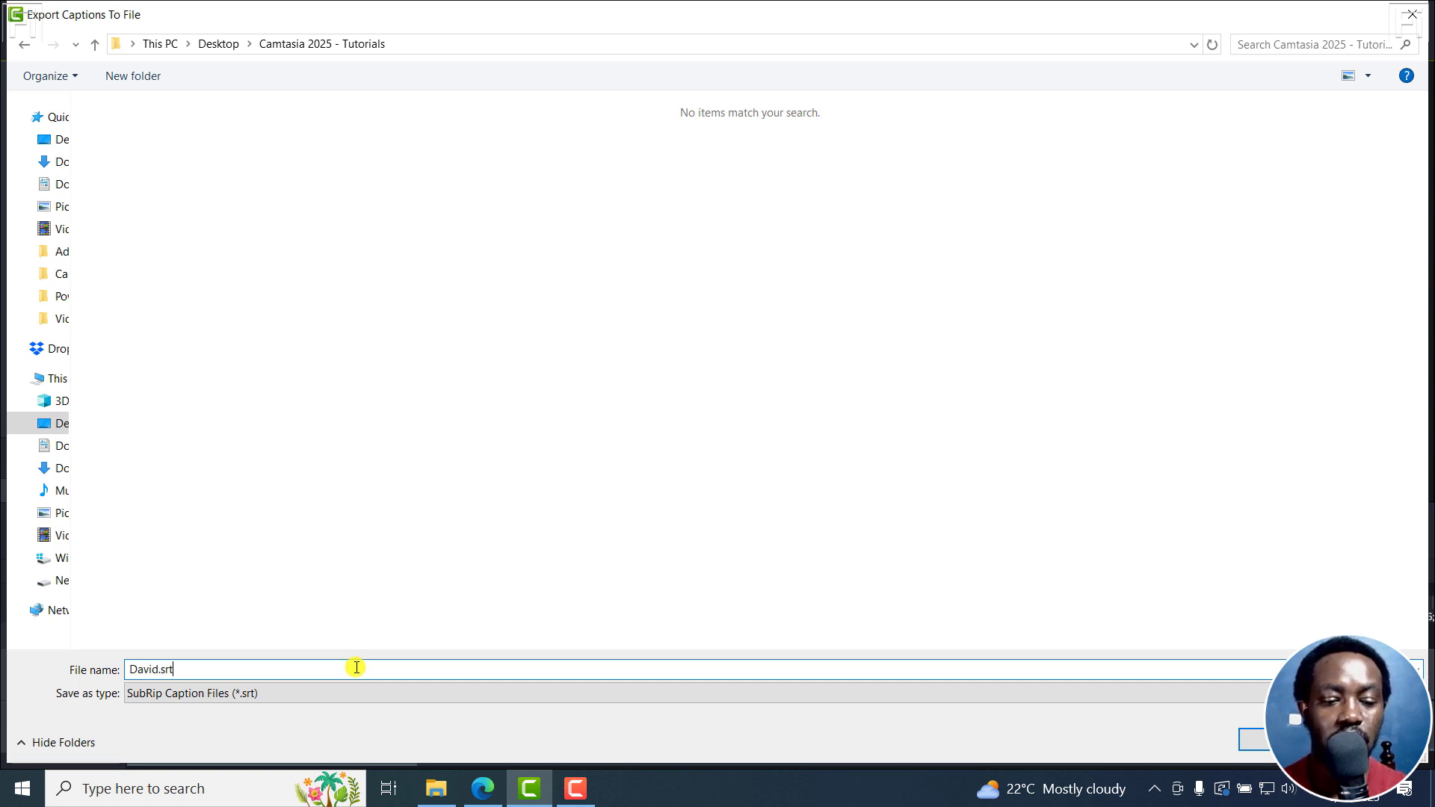
{"action": "left_click", "coordinate": [209, 693]}
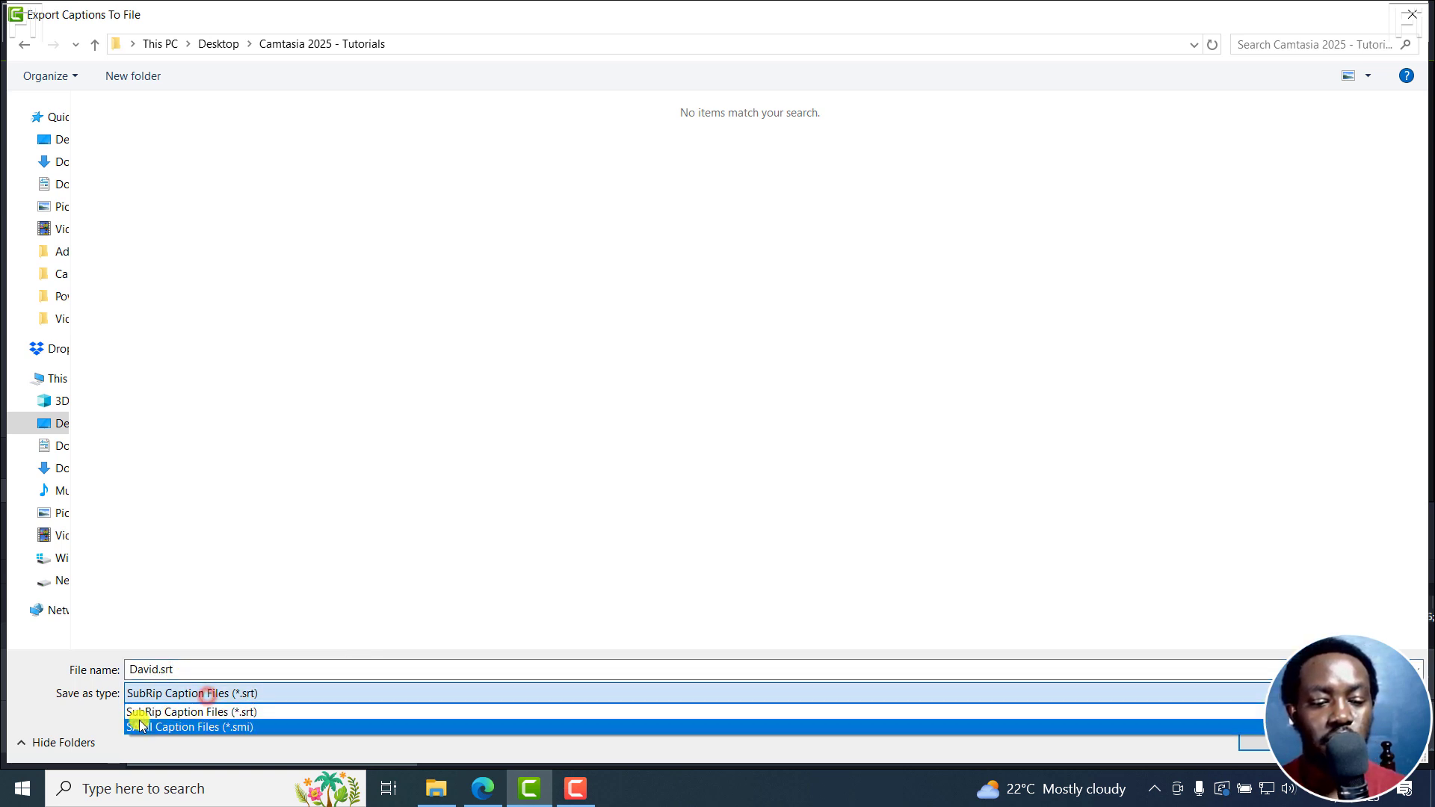
{"action": "left_click", "coordinate": [371, 594]}
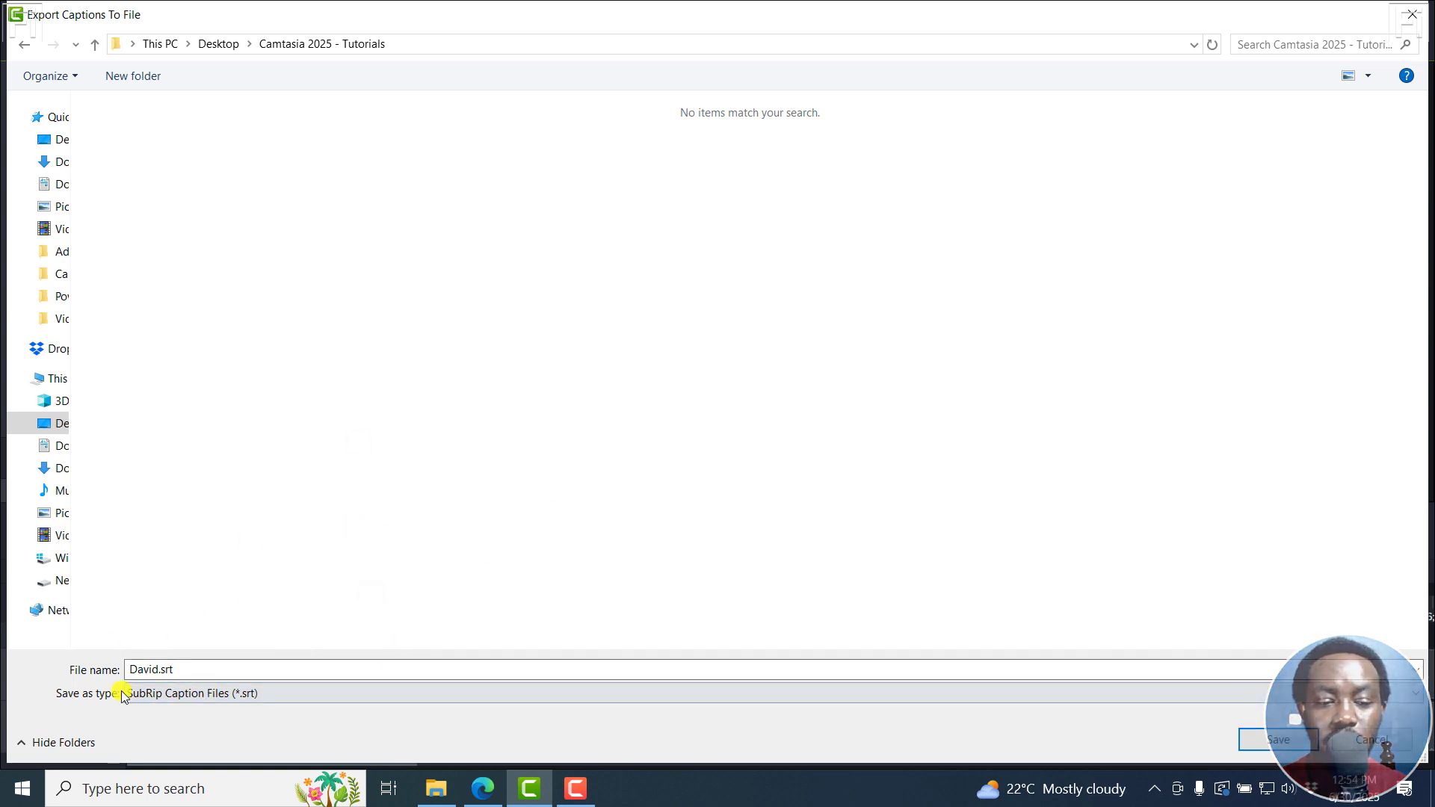
{"action": "left_click", "coordinate": [1263, 742]}
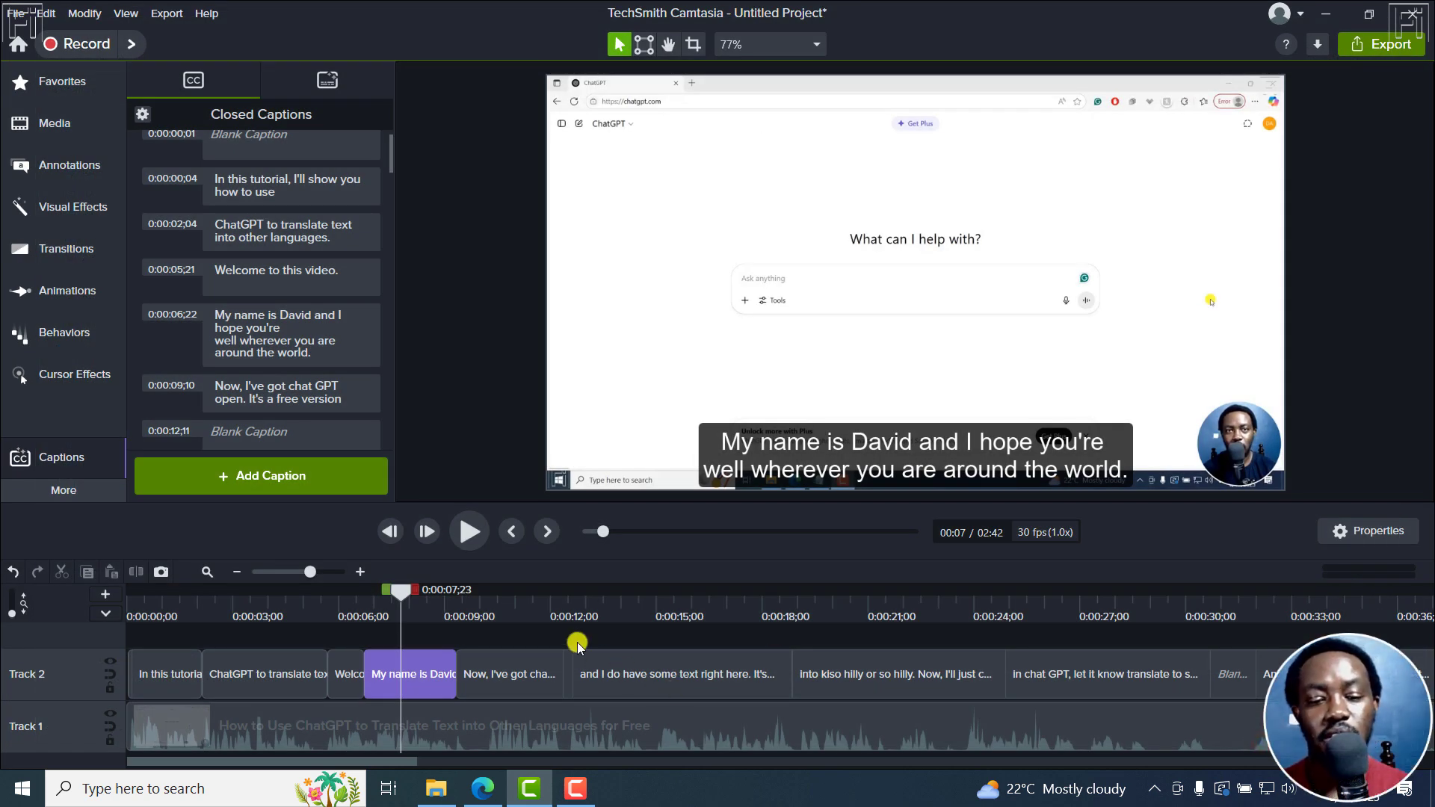